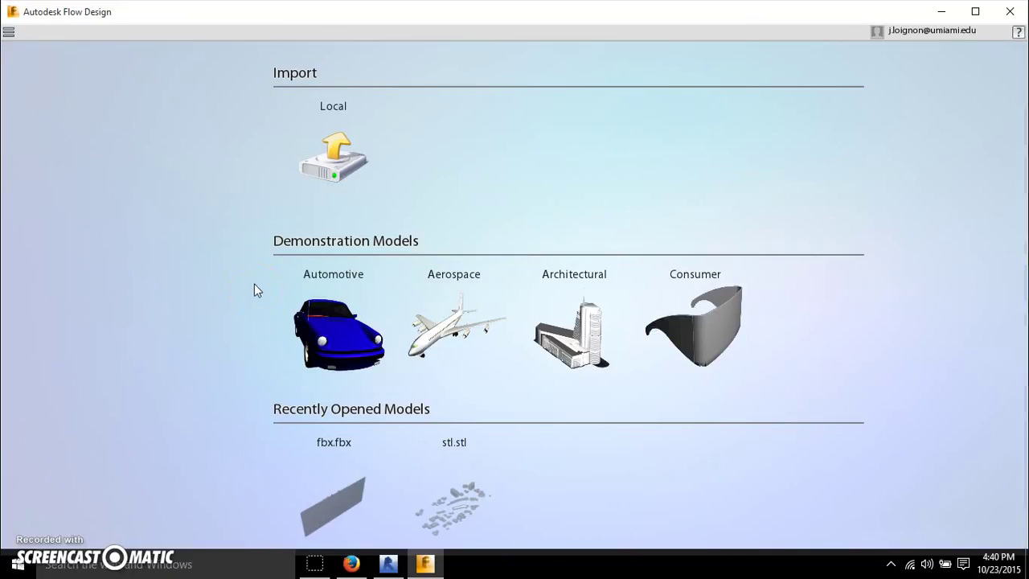
- Import the local model file stl from the Desktop
{"action": "left_click", "coordinate": [257, 312]}
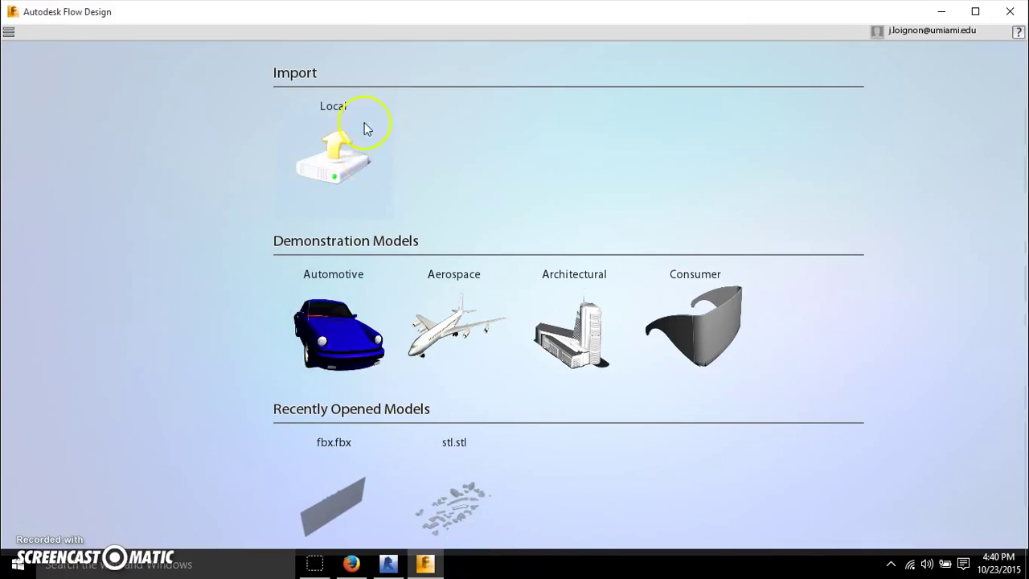
{"action": "left_click", "coordinate": [357, 153]}
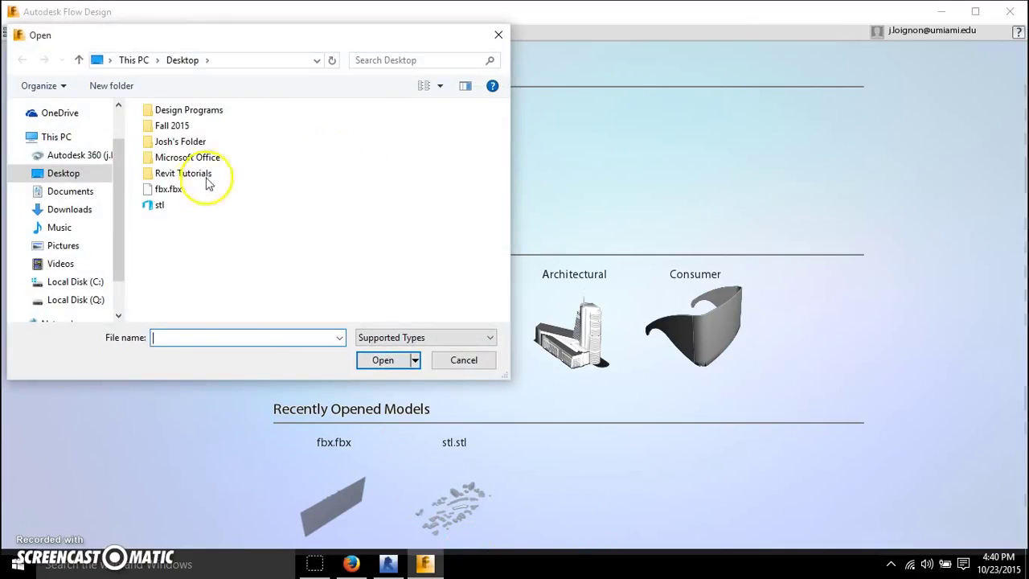
{"action": "double_click", "coordinate": [161, 206]}
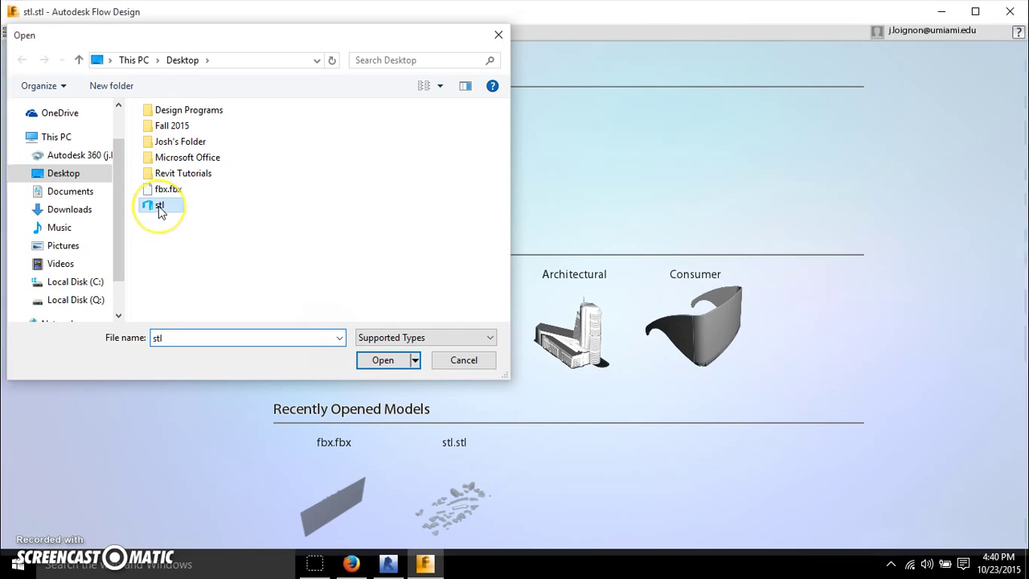
- Open the simulation settings and lower the simulation resolution to 99%
{"action": "left_click_drag", "start_coordinate": [659, 332], "coordinate": [620, 376]}
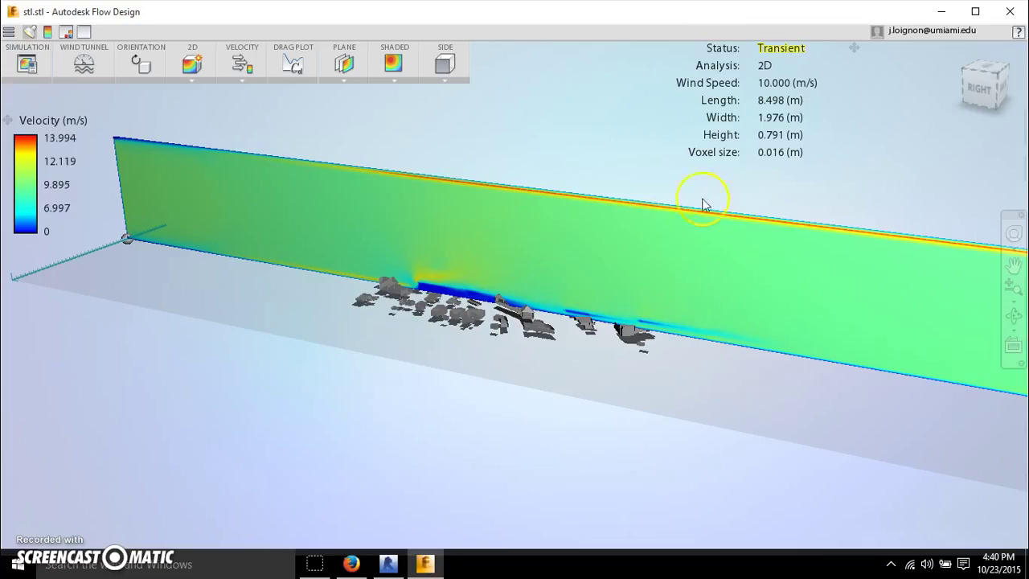
{"action": "left_click", "coordinate": [30, 57]}
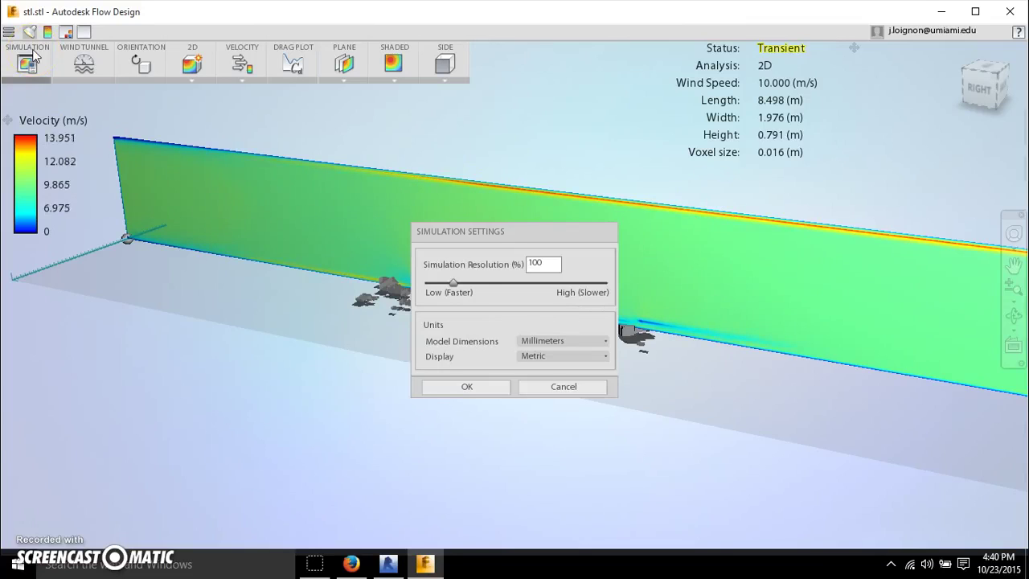
{"action": "left_click", "coordinate": [464, 175]}
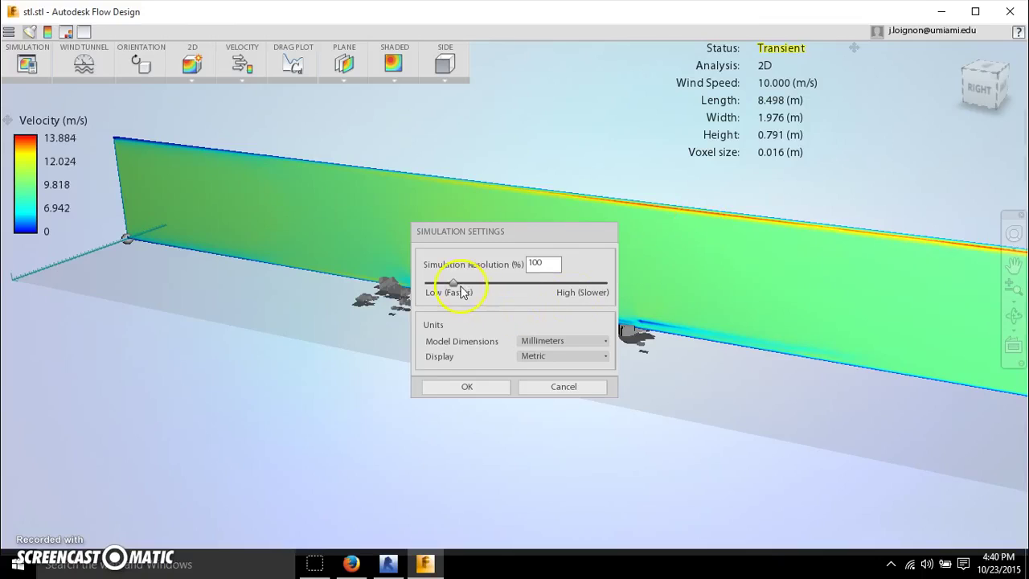
{"action": "left_click", "coordinate": [544, 288]}
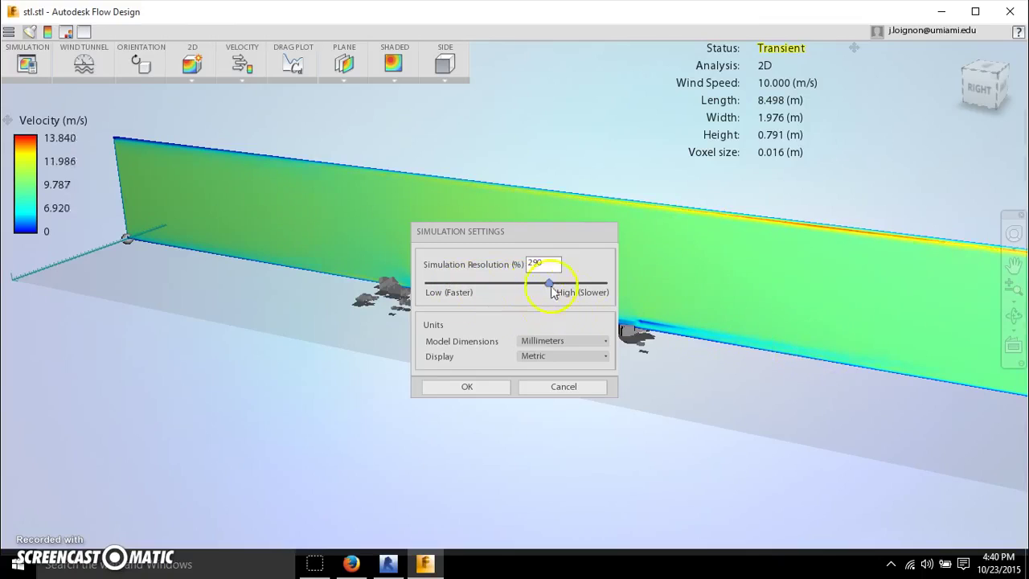
{"action": "left_click_drag", "start_coordinate": [550, 286], "coordinate": [452, 288]}
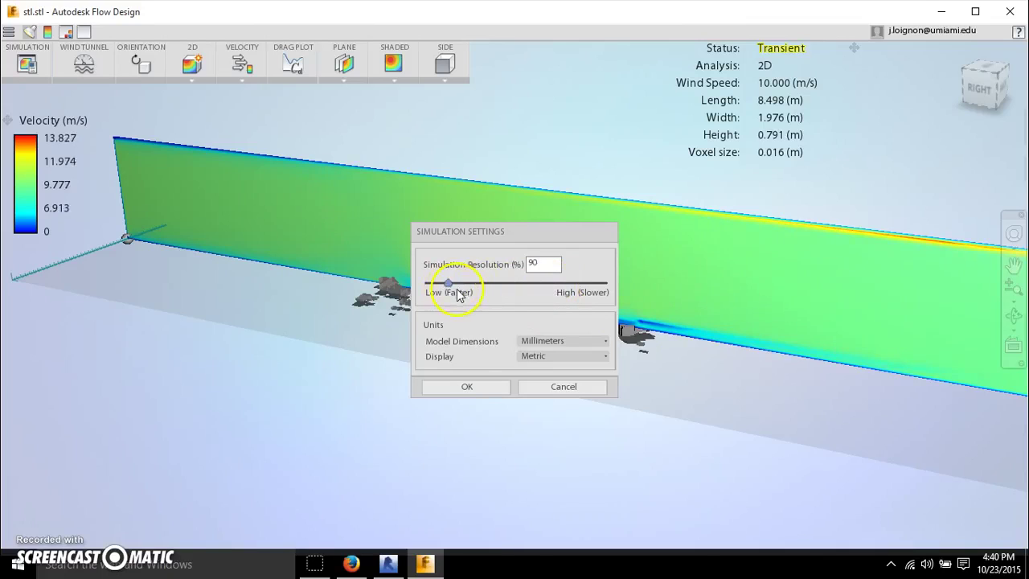
- Set the display units to English and the model dimensions to Feet, and apply the simulation settings
{"action": "left_click", "coordinate": [531, 356]}
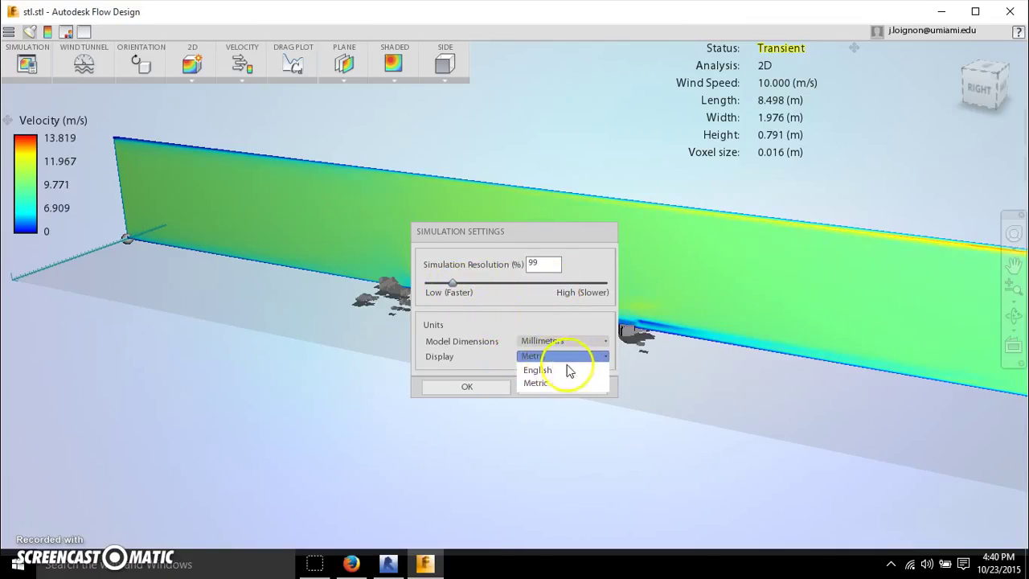
{"action": "left_click", "coordinate": [563, 372]}
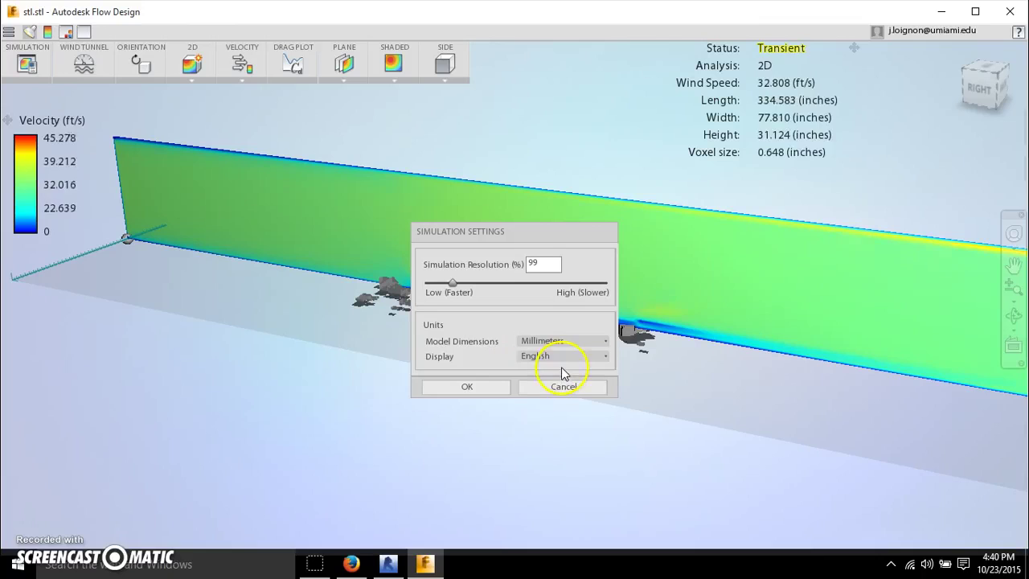
{"action": "left_click", "coordinate": [563, 356]}
{"action": "left_click", "coordinate": [550, 372]}
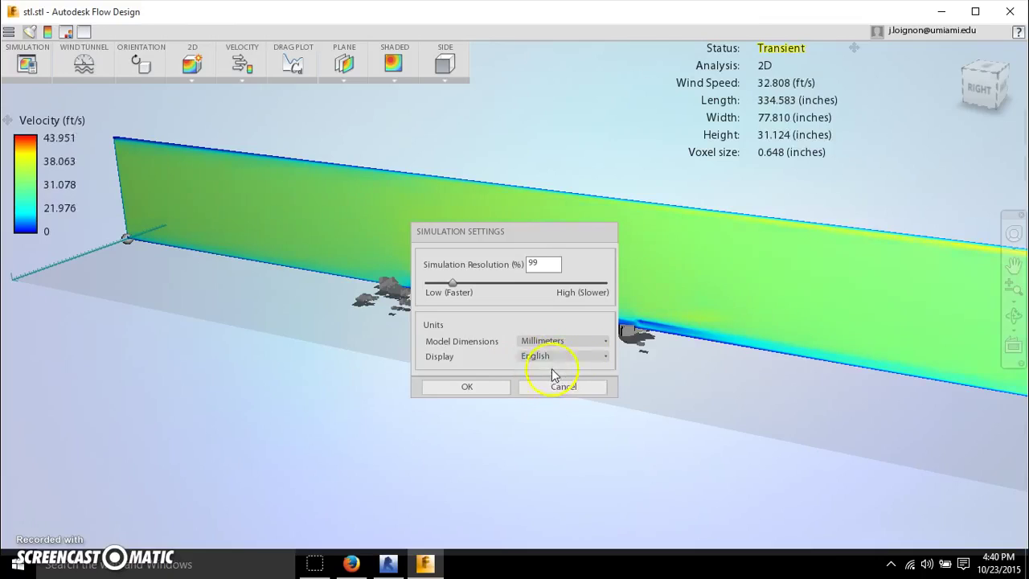
{"action": "left_click", "coordinate": [581, 344]}
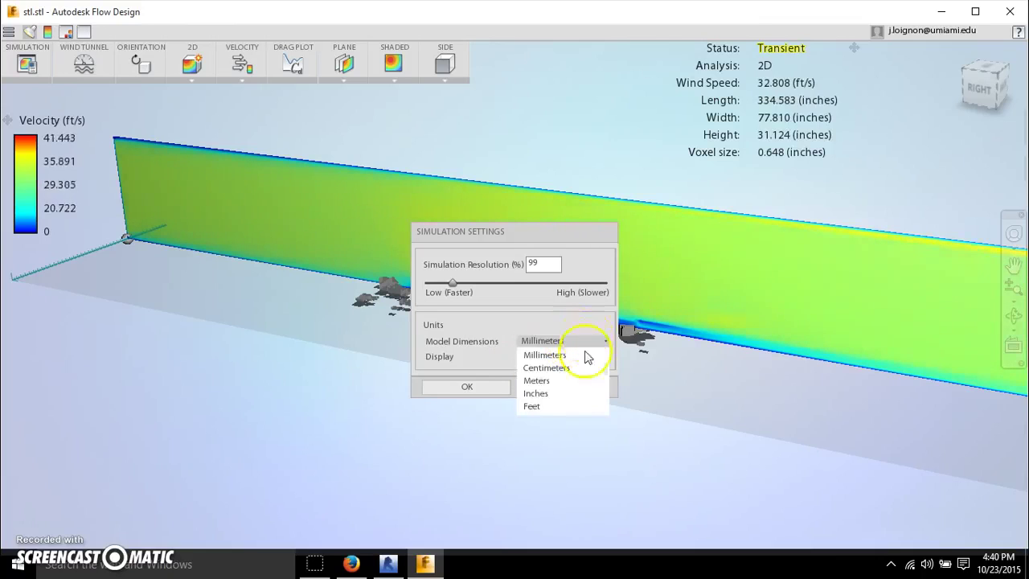
{"action": "left_click", "coordinate": [552, 407]}
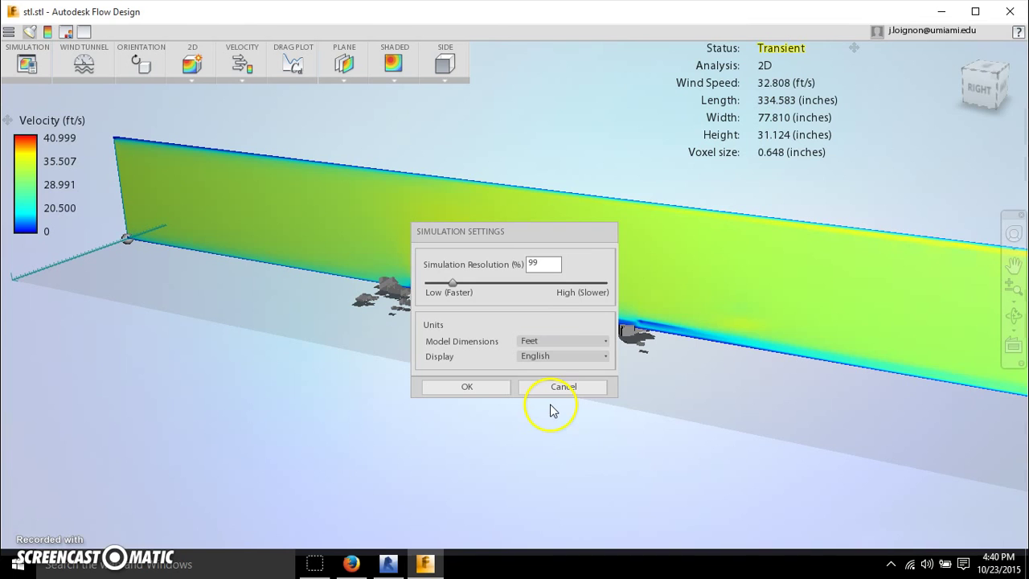
{"action": "left_click", "coordinate": [456, 387]}
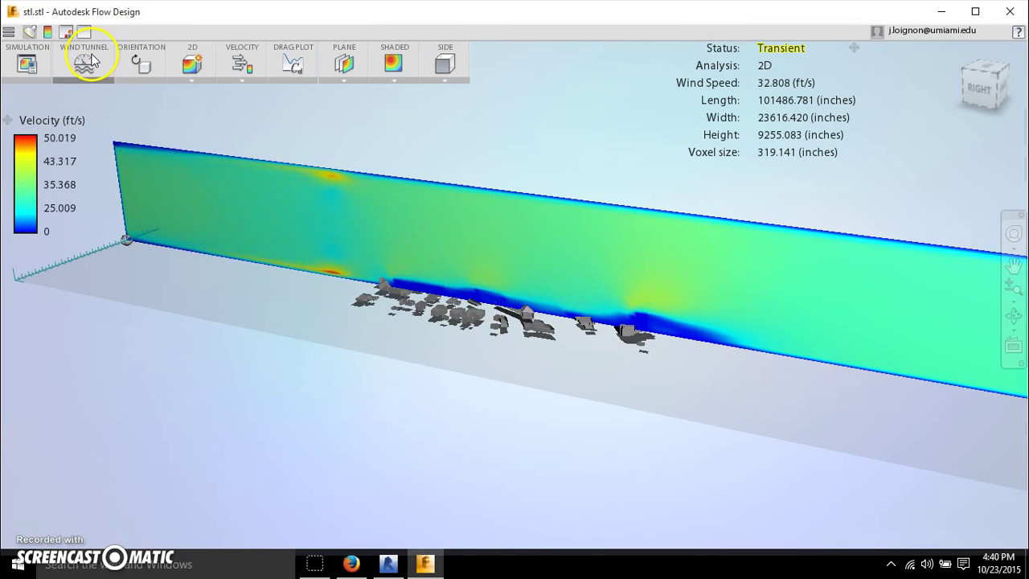
- Open the wind tunnel settings, move the dialog off the model, and raise the wind speed to 190.29 ft/s
{"action": "left_click", "coordinate": [84, 63]}
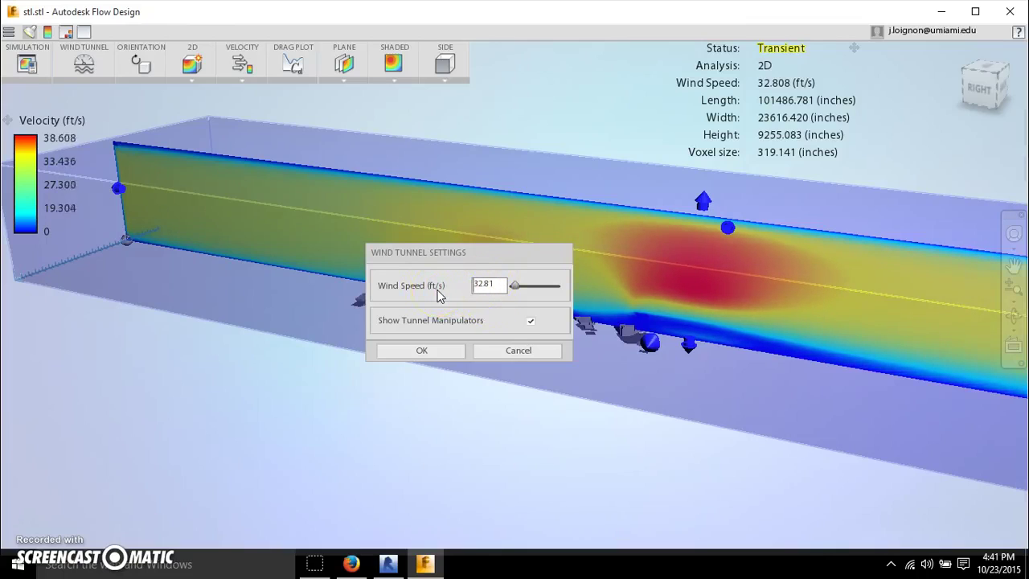
{"action": "left_click_drag", "start_coordinate": [474, 264], "coordinate": [387, 277]}
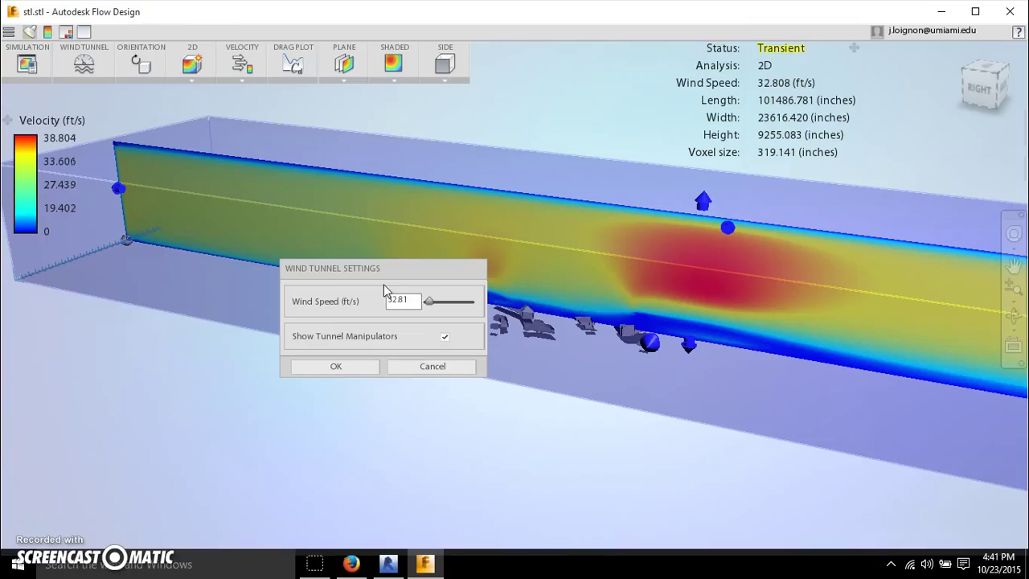
{"action": "left_click", "coordinate": [416, 417]}
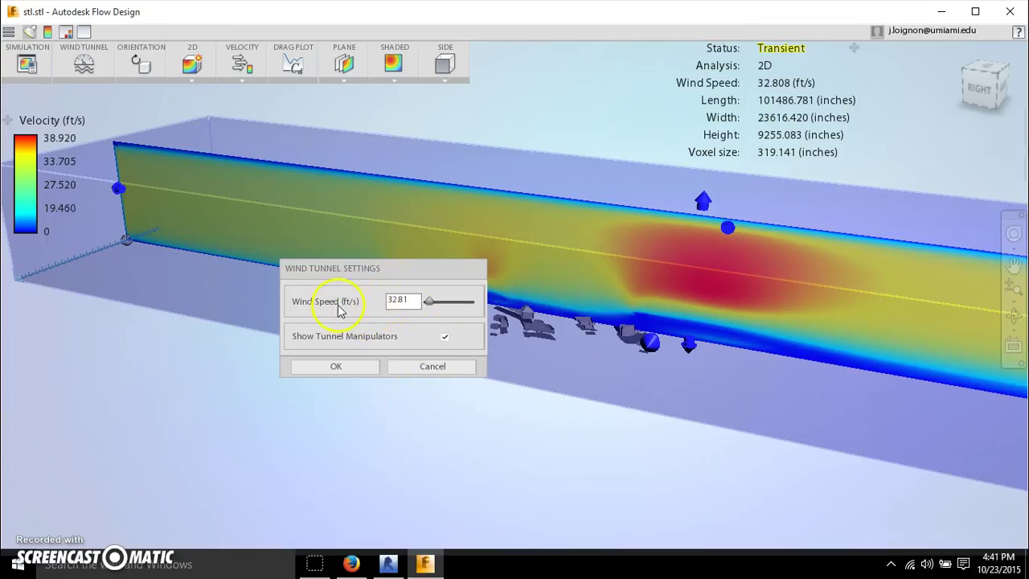
{"action": "mouse_move", "coordinate": [436, 302]}
{"action": "left_mouse_down"}
{"action": "mouse_move", "coordinate": [465, 295]}
{"action": "mouse_move", "coordinate": [426, 301]}
{"action": "mouse_move", "coordinate": [444, 301]}
{"action": "left_mouse_up"}
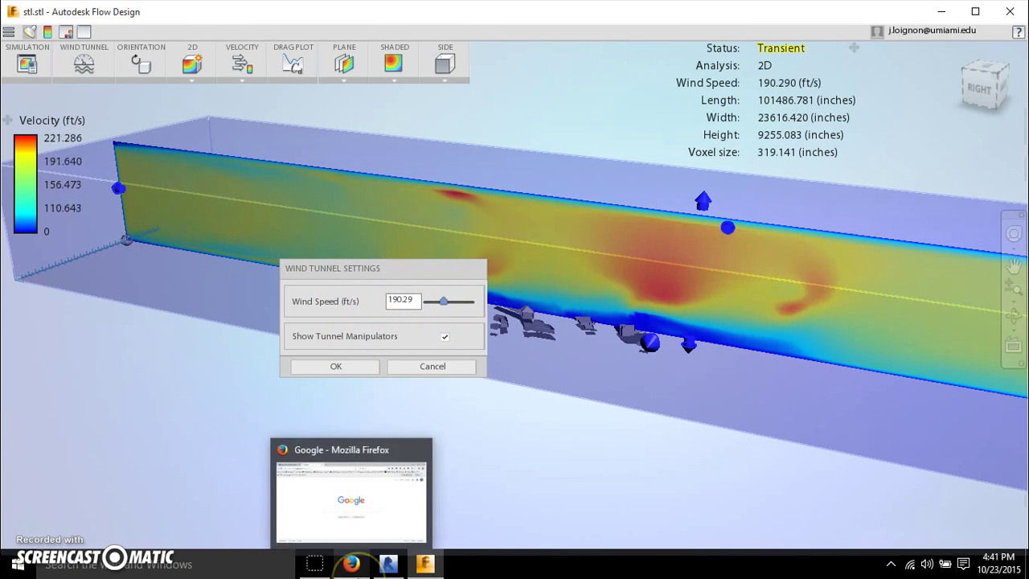
- Switch to Firefox, search Google for "mph to ft/s" and convert 10 miles per hour to feet per second
{"action": "left_click", "coordinate": [351, 563]}
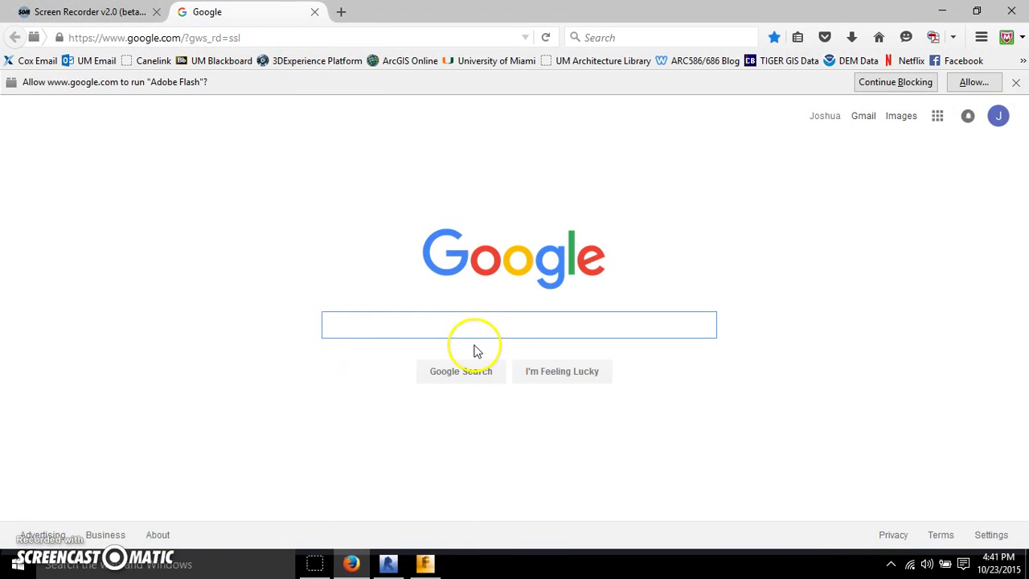
{"action": "type", "text": "mph"}
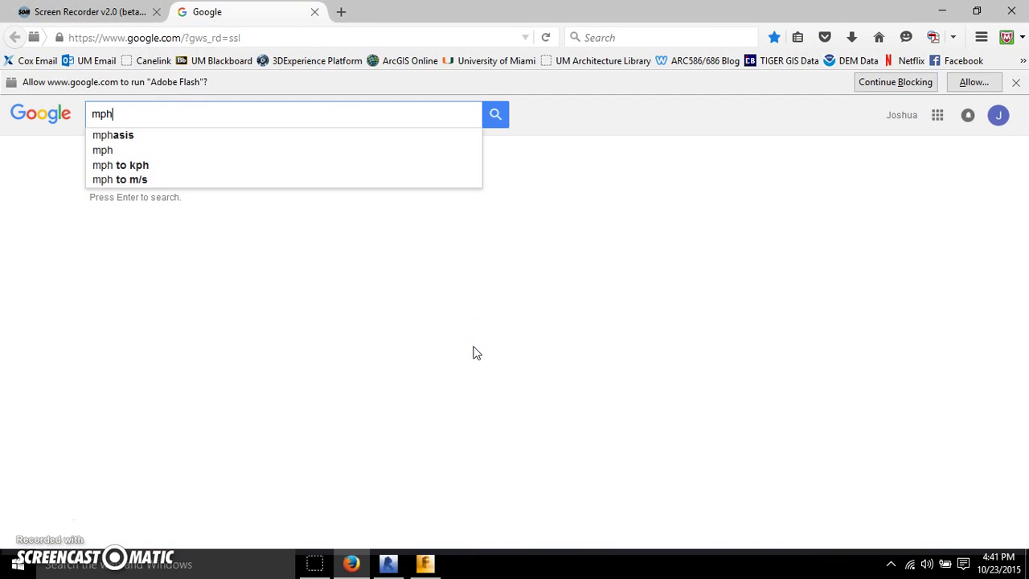
{"action": "type", "text": " to ft/s"}
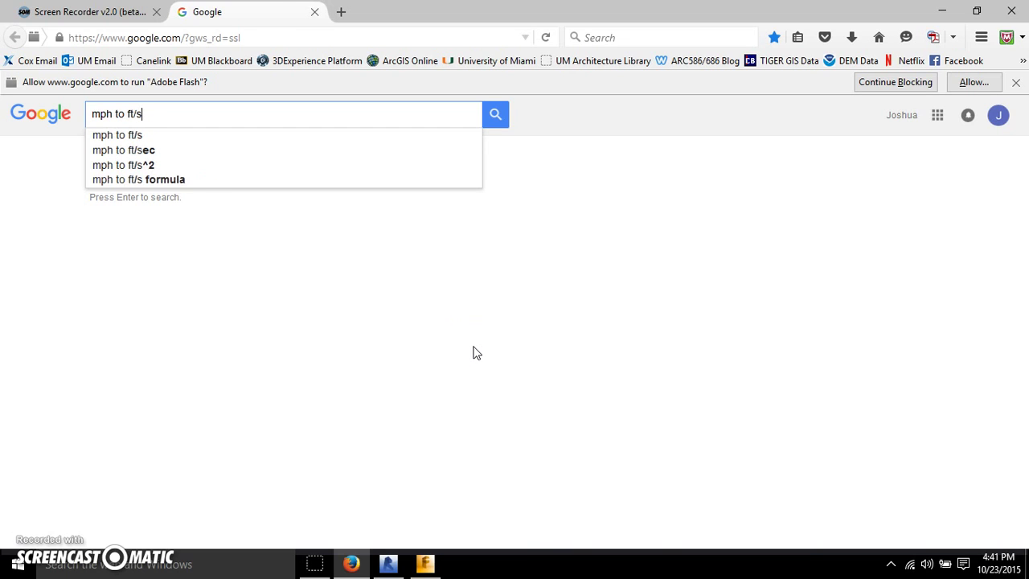
{"action": "key", "text": "Return"}
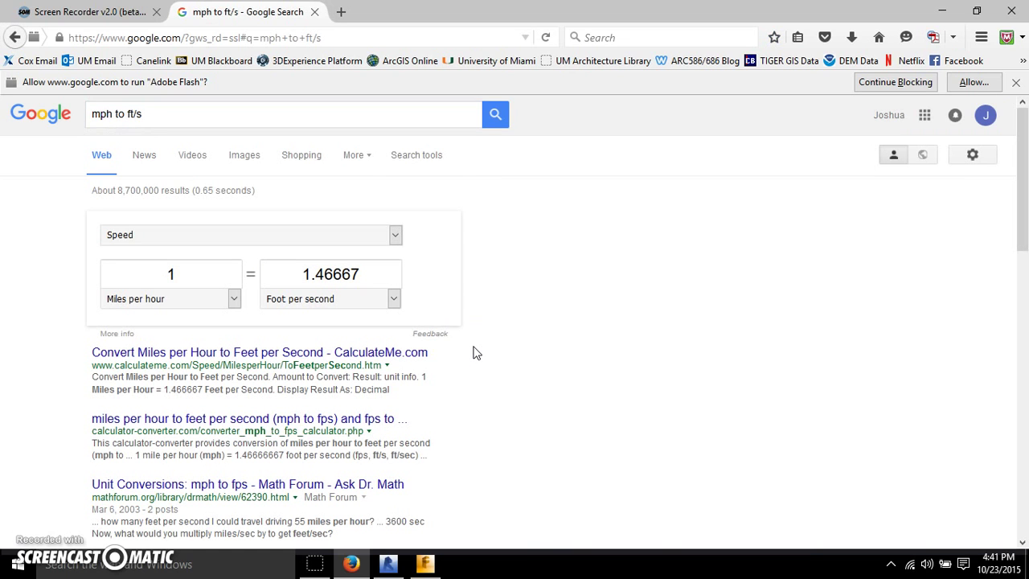
{"action": "left_click", "coordinate": [175, 275]}
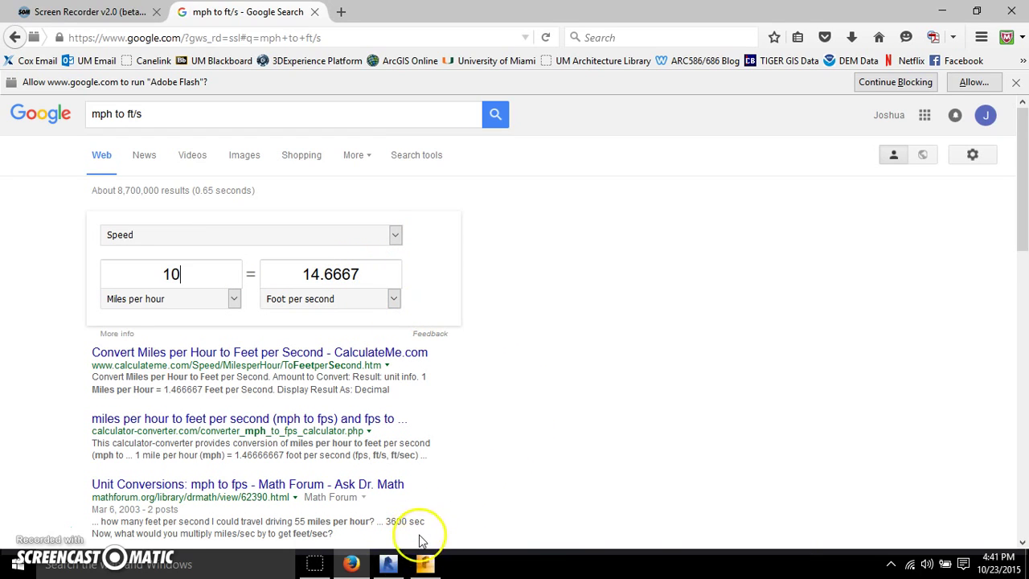
- Return to Autodesk Flow Design, set the wind speed to 15 ft/s and apply the wind tunnel settings
{"action": "left_click", "coordinate": [426, 563]}
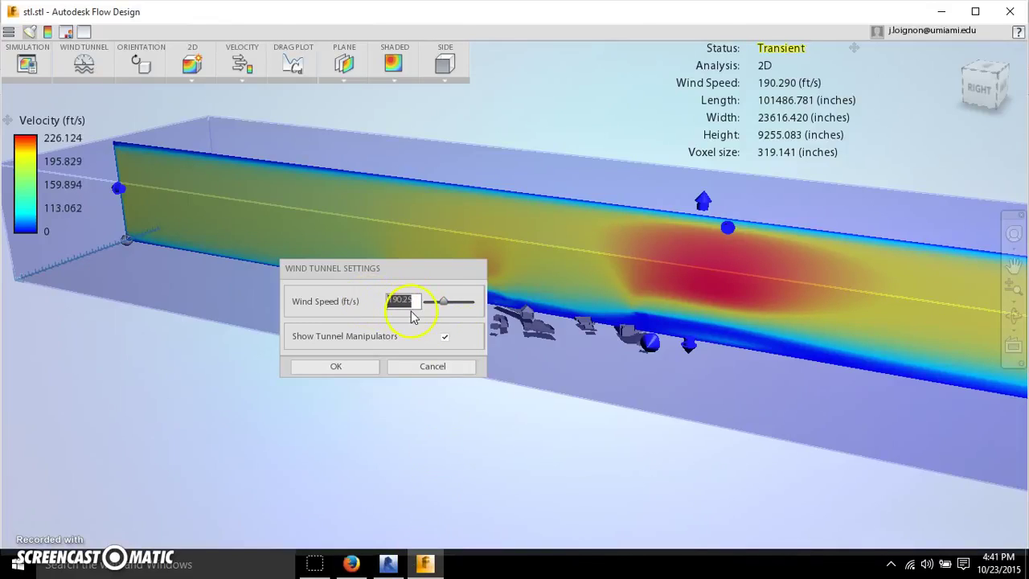
{"action": "type", "text": "15"}
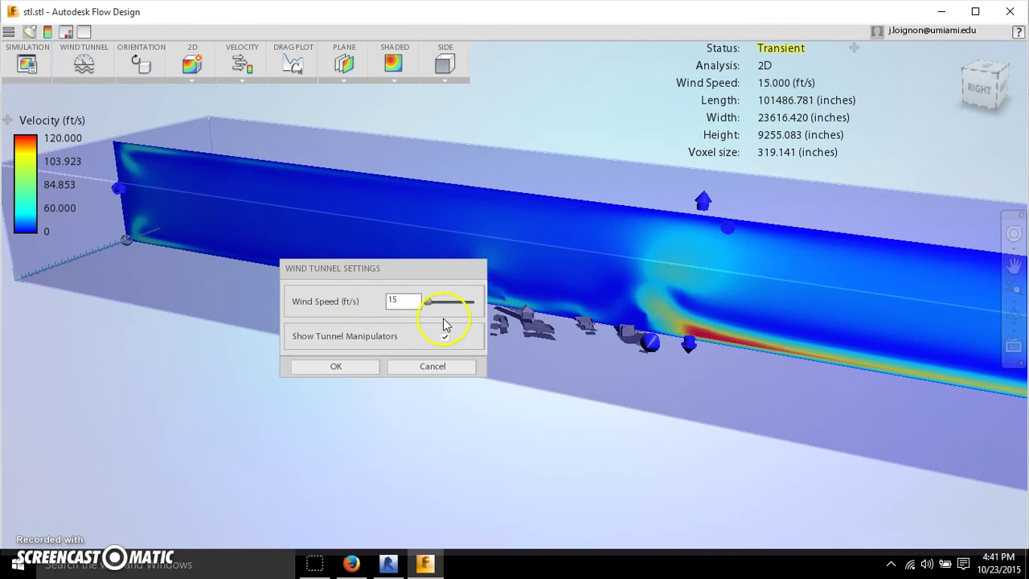
{"action": "left_click", "coordinate": [375, 366]}
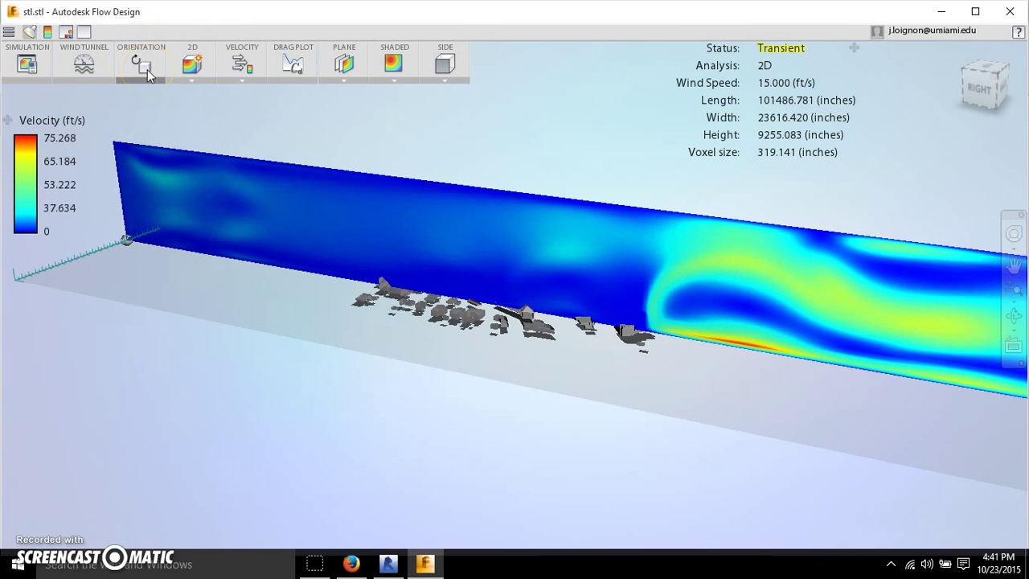
- Review the model orientation angles without changing them, and inspect the velocity plane around the buildings from several viewpoints
{"action": "mouse_move", "coordinate": [471, 397]}
{"action": "left_mouse_down"}
{"action": "mouse_move", "coordinate": [453, 404]}
{"action": "mouse_move", "coordinate": [464, 407]}
{"action": "mouse_move", "coordinate": [459, 384]}
{"action": "left_mouse_up"}
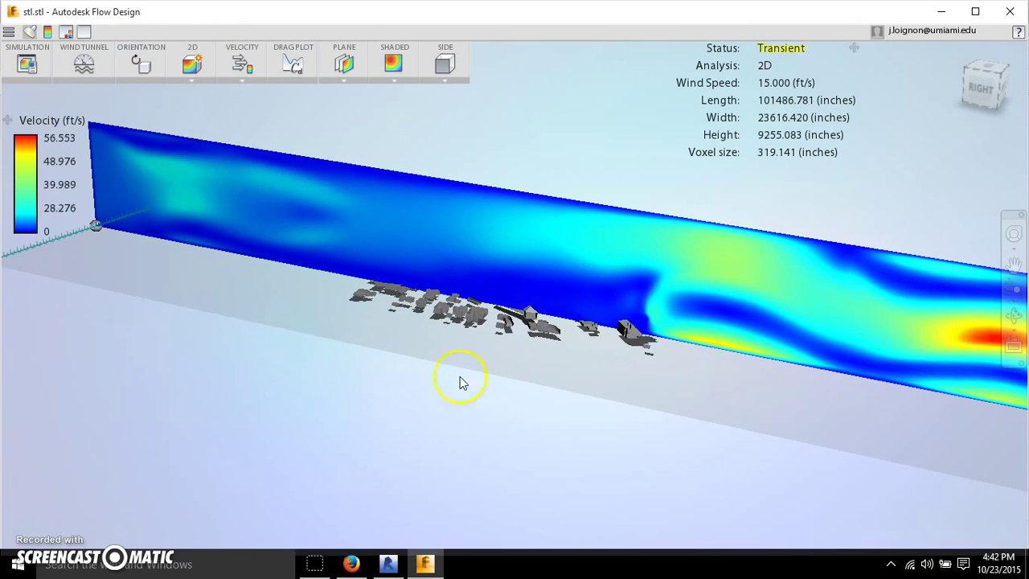
{"action": "left_click", "coordinate": [142, 64]}
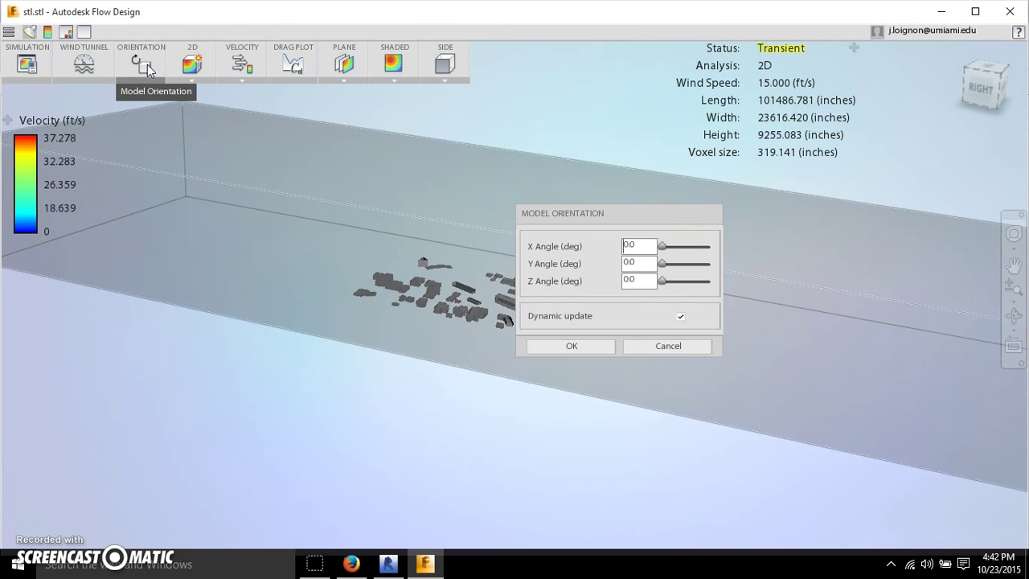
{"action": "left_click", "coordinate": [643, 344]}
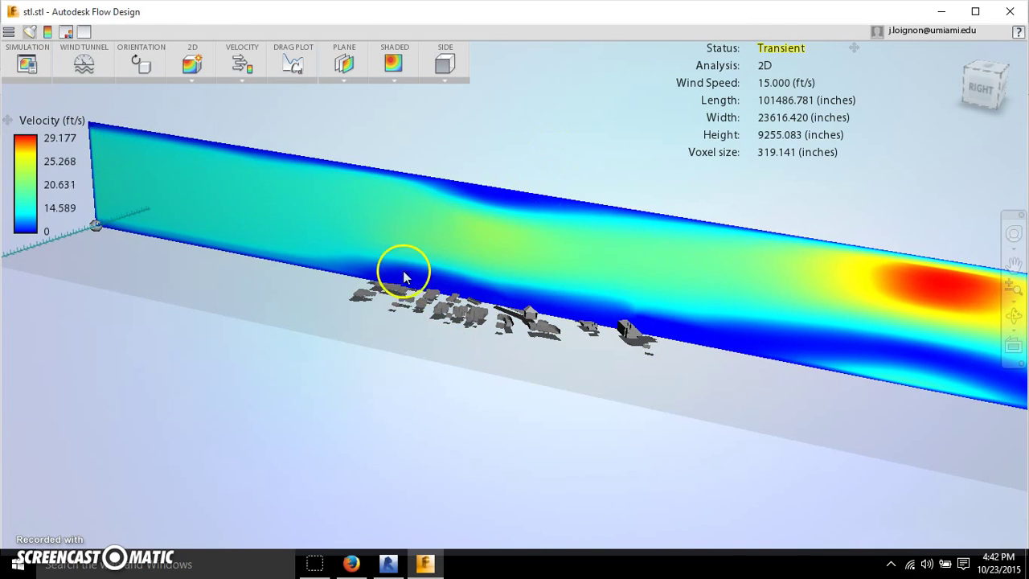
{"action": "scroll", "coordinate": [386, 314], "scroll_direction": "down", "scroll_amount": 1}
{"action": "left_click_drag", "start_coordinate": [385, 313], "coordinate": [385, 284]}
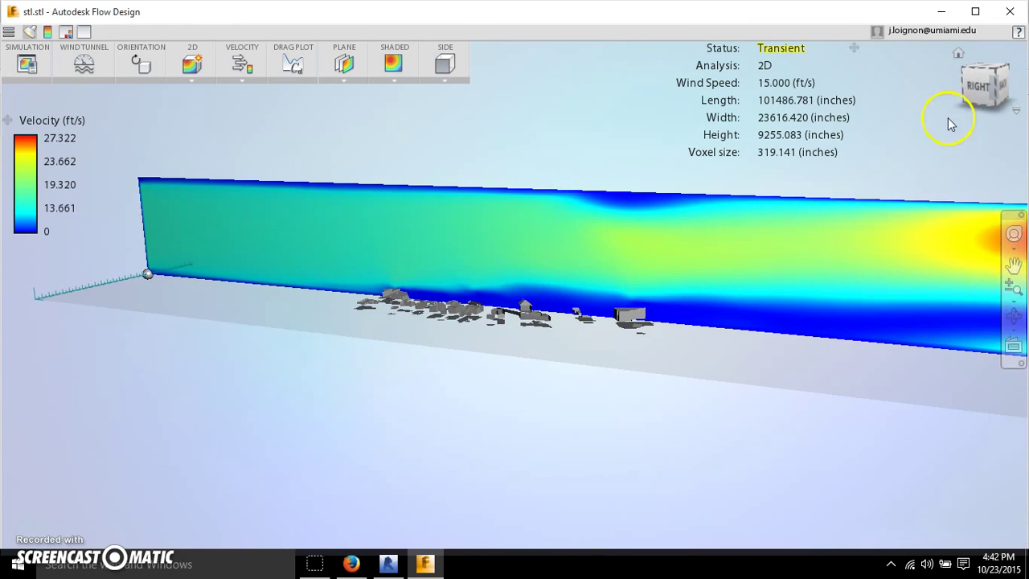
{"action": "left_click_drag", "start_coordinate": [627, 249], "coordinate": [588, 348]}
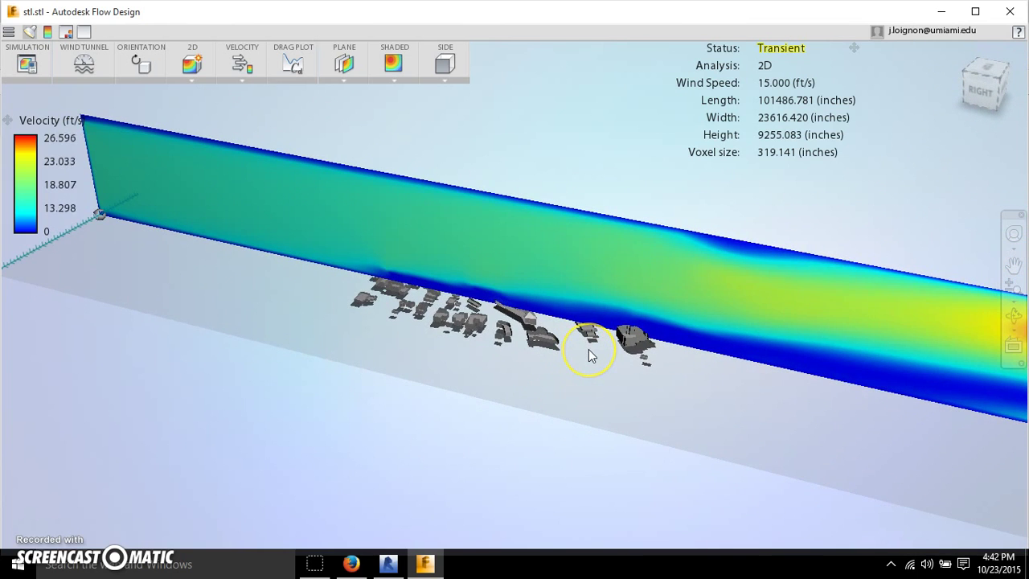
{"action": "left_click", "coordinate": [141, 66]}
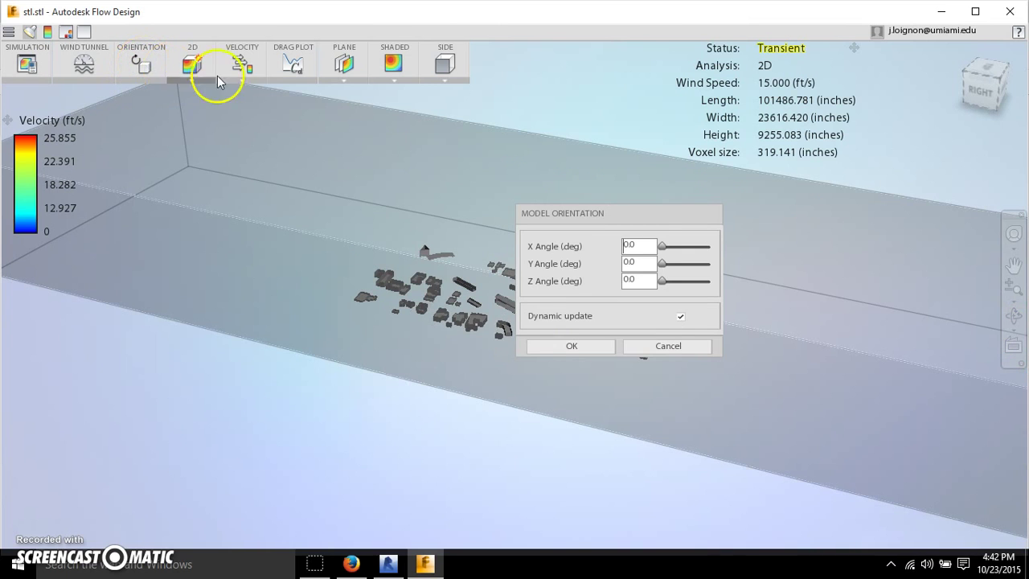
{"action": "left_click", "coordinate": [667, 345]}
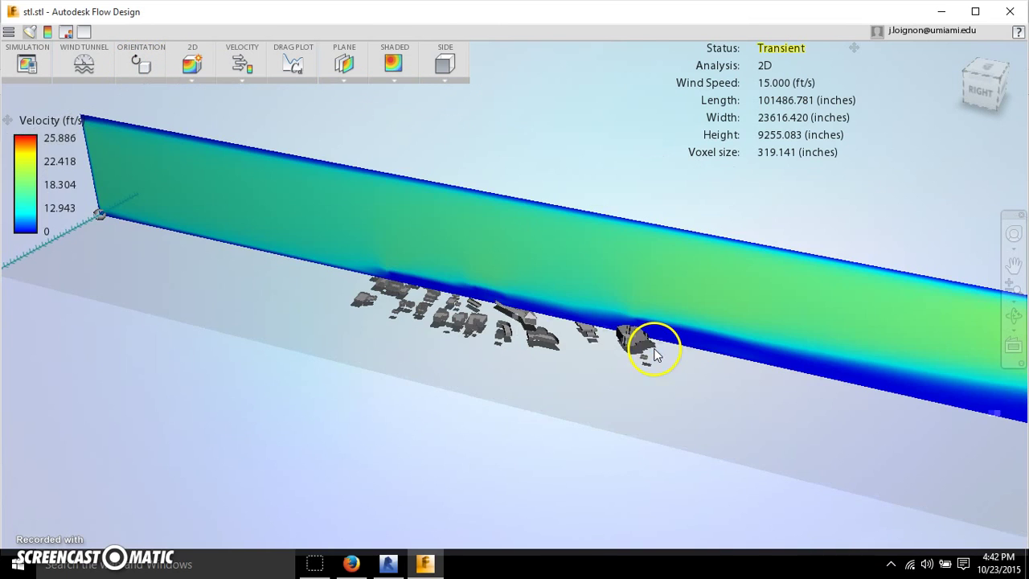
{"action": "left_click_drag", "start_coordinate": [142, 209], "coordinate": [626, 330]}
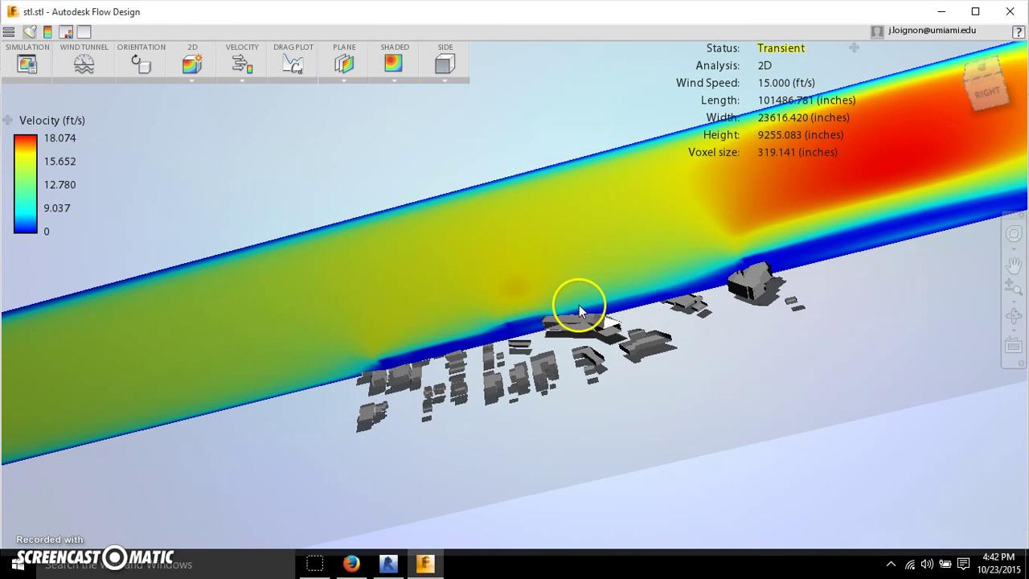
{"action": "scroll", "coordinate": [579, 306], "scroll_direction": "down", "scroll_amount": 5}
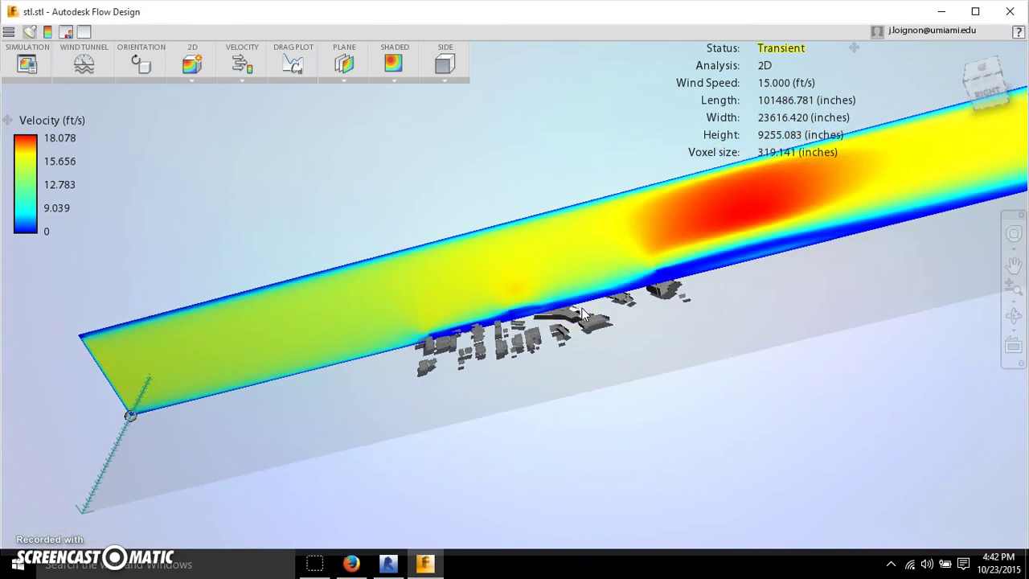
- Examine the velocity plane and the slow-flow zone along the buildings, both close up and from farther away
{"action": "left_click_drag", "start_coordinate": [139, 419], "coordinate": [153, 412]}
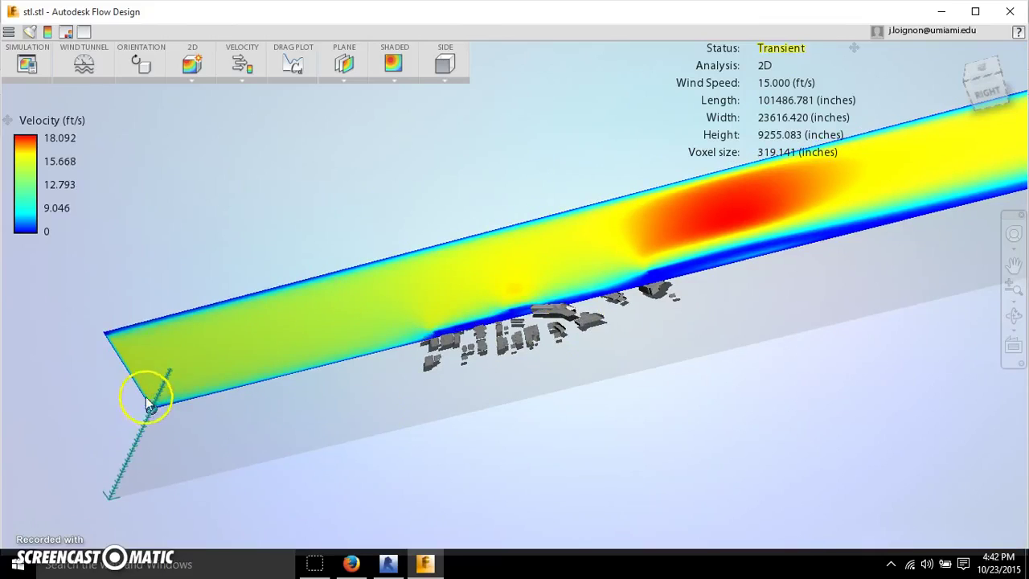
{"action": "left_click", "coordinate": [658, 306]}
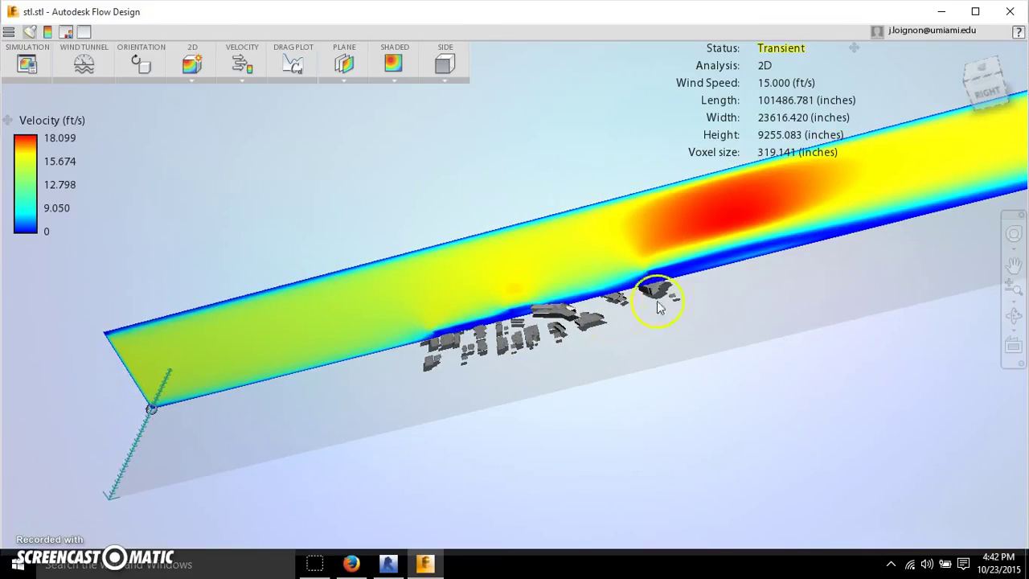
{"action": "scroll", "coordinate": [828, 251], "scroll_direction": "up", "scroll_amount": 5}
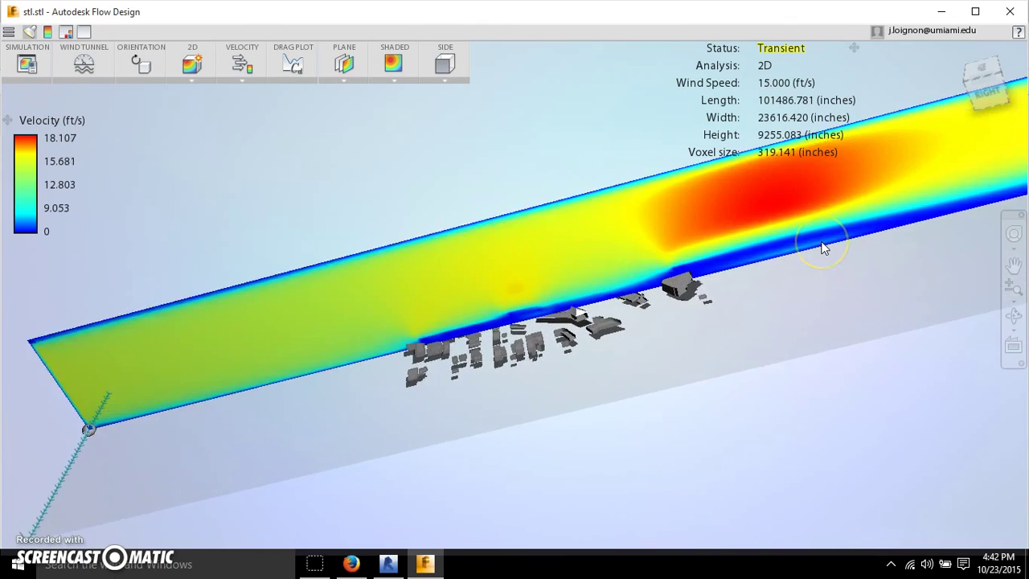
{"action": "left_click", "coordinate": [746, 267]}
{"action": "left_click", "coordinate": [702, 283]}
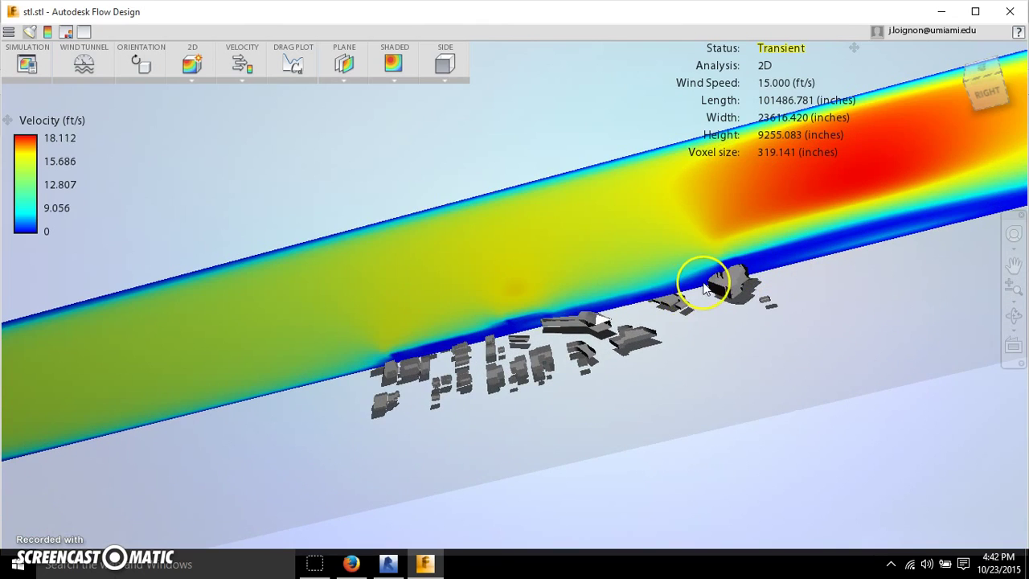
{"action": "scroll", "coordinate": [703, 287], "scroll_direction": "up", "scroll_amount": 5}
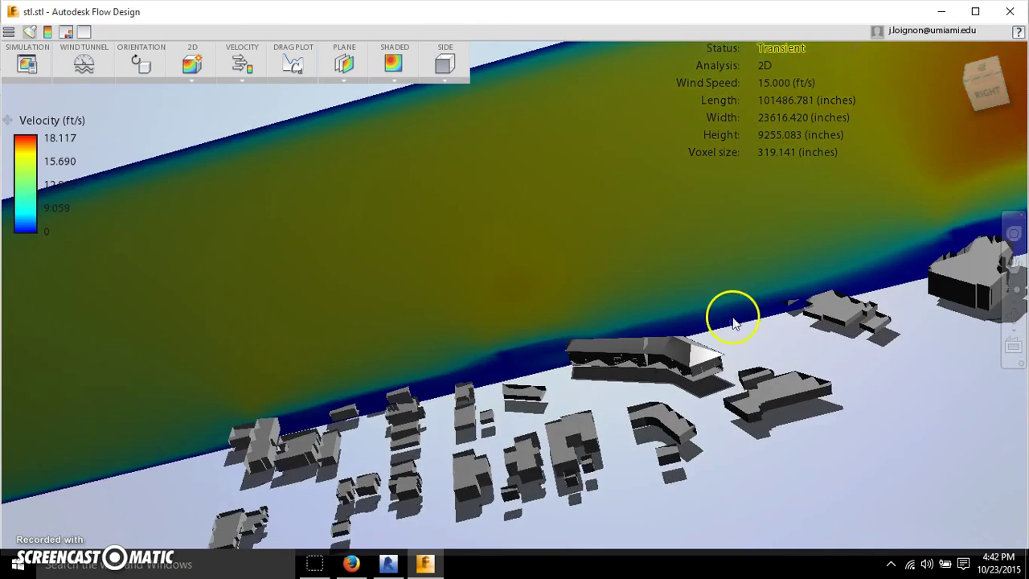
{"action": "scroll", "coordinate": [712, 368], "scroll_direction": "down", "scroll_amount": 3}
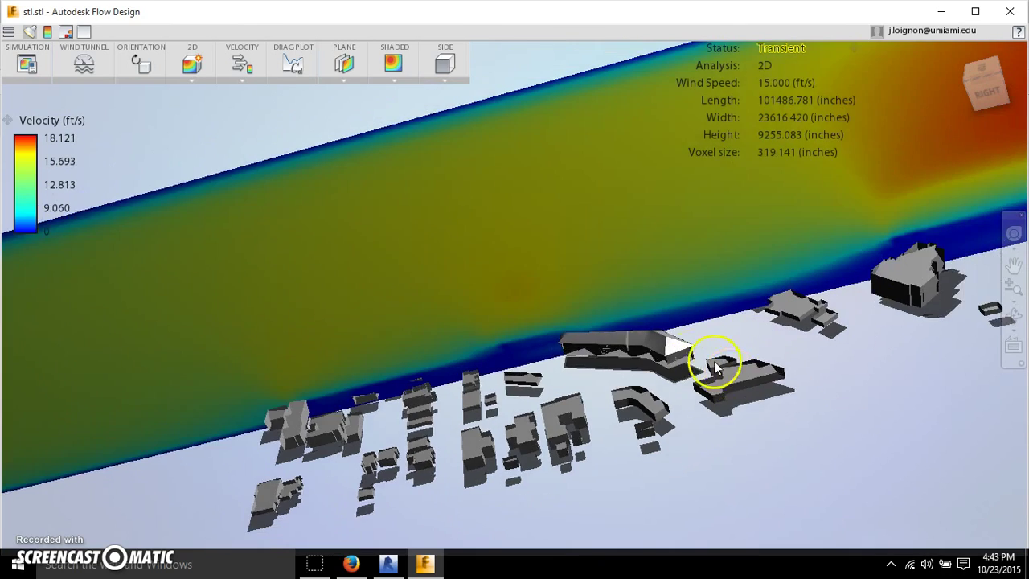
{"action": "scroll", "coordinate": [696, 362], "scroll_direction": "down", "scroll_amount": 5}
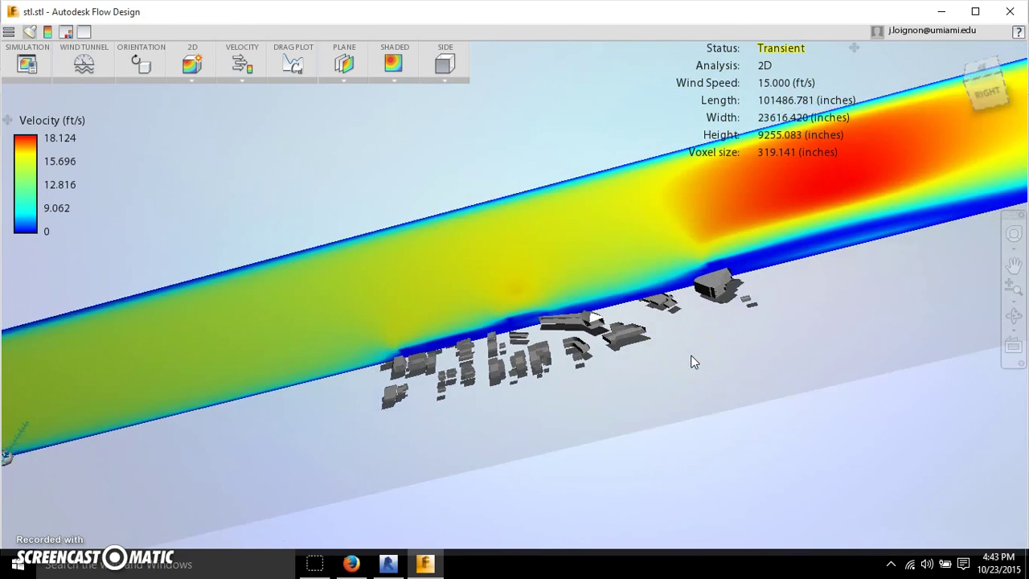
{"action": "left_click_drag", "start_coordinate": [740, 371], "coordinate": [765, 340]}
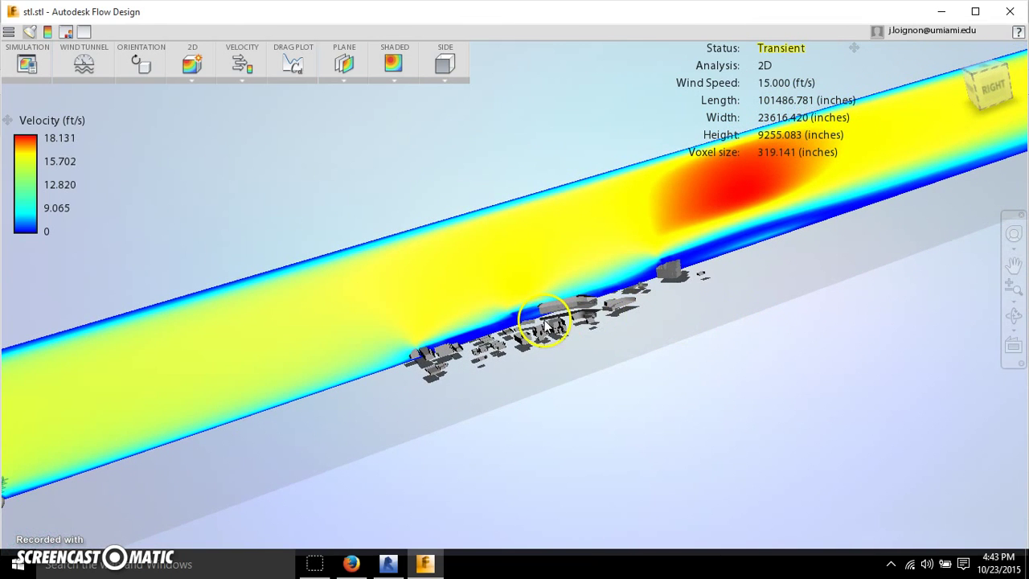
{"action": "left_click_drag", "start_coordinate": [546, 325], "coordinate": [624, 327]}
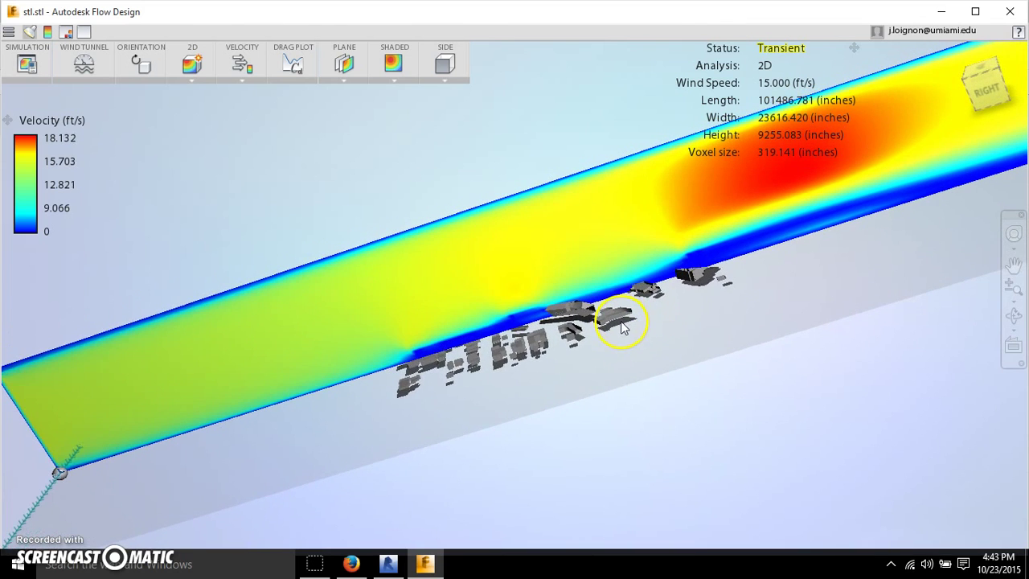
{"action": "scroll", "coordinate": [623, 322], "scroll_direction": "down", "scroll_amount": 4}
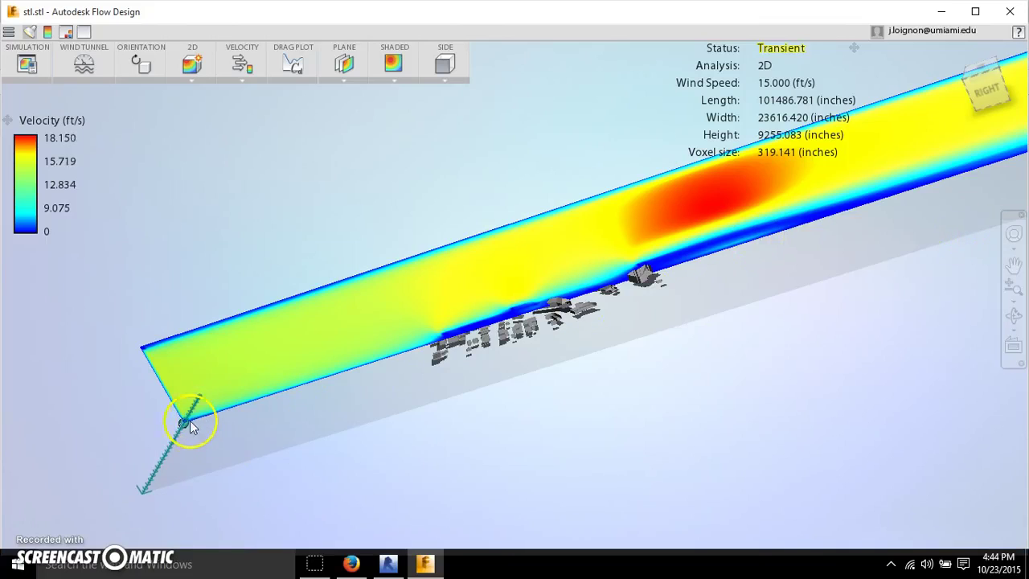
- Shift the velocity plane across the wind tunnel so it cuts past the tall tower, and examine the flow around it
{"action": "left_click_drag", "start_coordinate": [185, 428], "coordinate": [184, 450]}
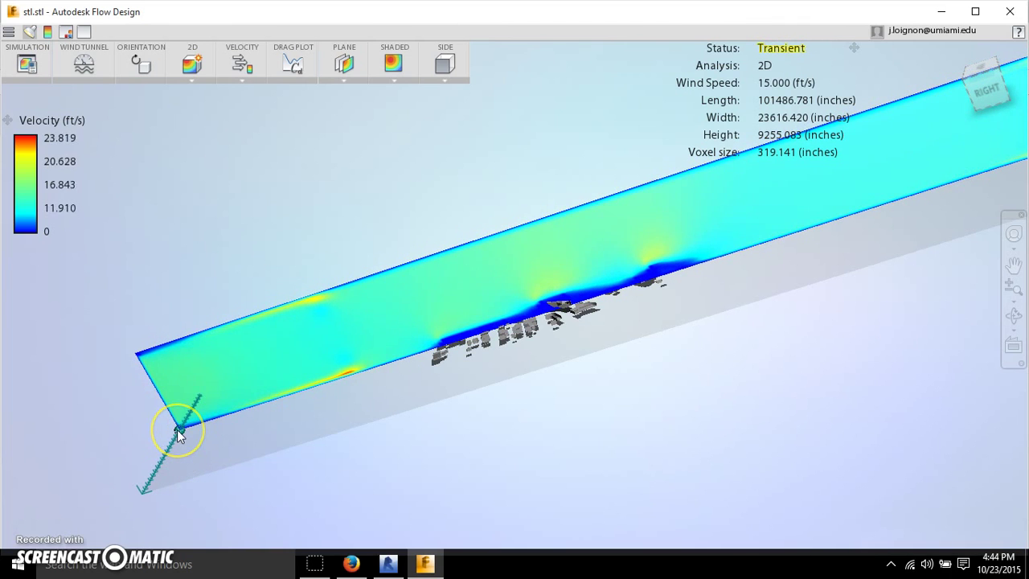
{"action": "right_click_drag", "start_coordinate": [459, 356], "coordinate": [509, 359]}
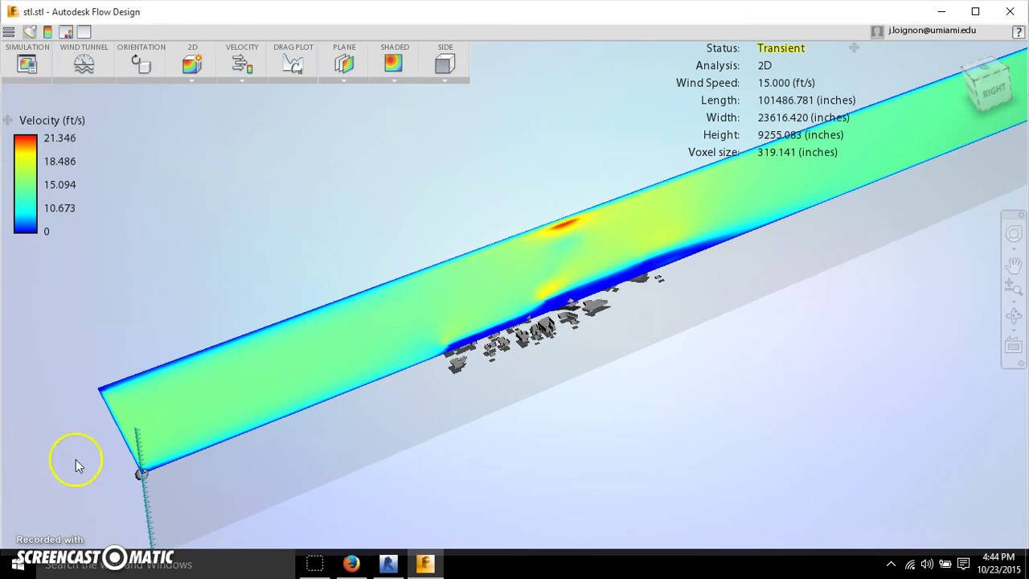
{"action": "left_click_drag", "start_coordinate": [142, 476], "coordinate": [133, 416]}
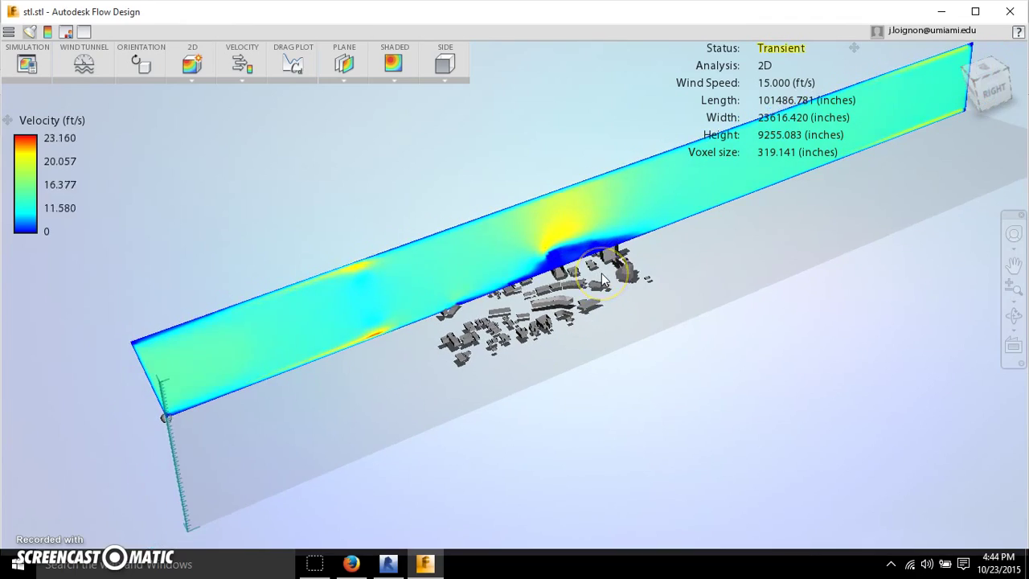
{"action": "scroll", "coordinate": [607, 301], "scroll_direction": "up", "scroll_amount": 3}
{"action": "scroll", "coordinate": [611, 278], "scroll_direction": "up", "scroll_amount": 3}
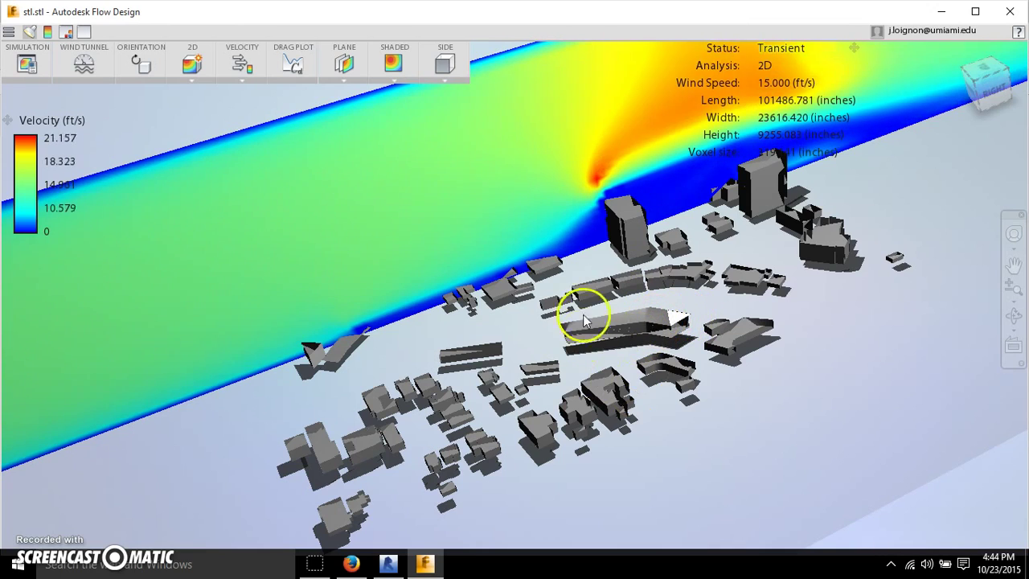
{"action": "scroll", "coordinate": [599, 344], "scroll_direction": "down", "scroll_amount": 1}
{"action": "scroll", "coordinate": [599, 344], "scroll_direction": "down", "scroll_amount": 3}
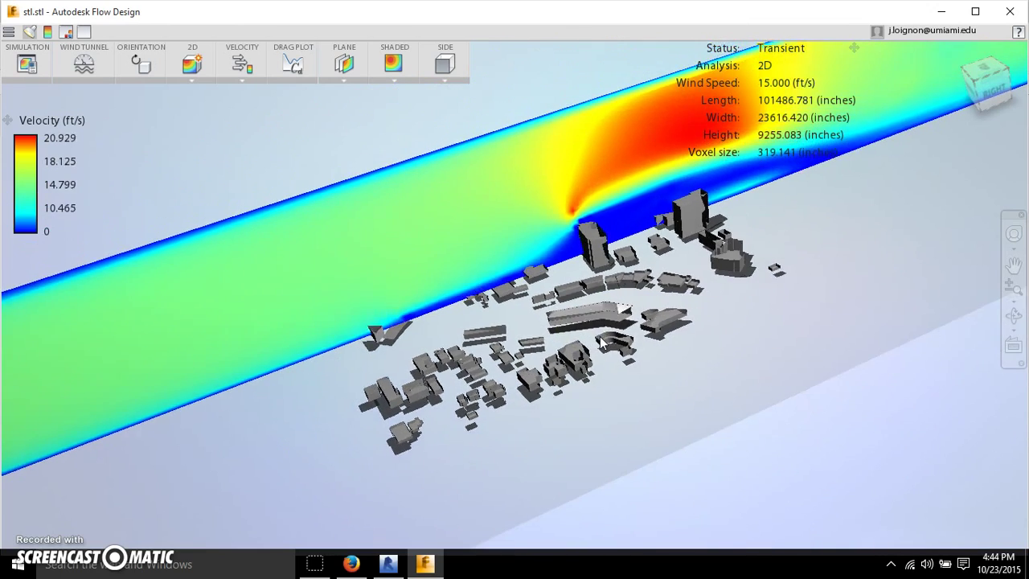
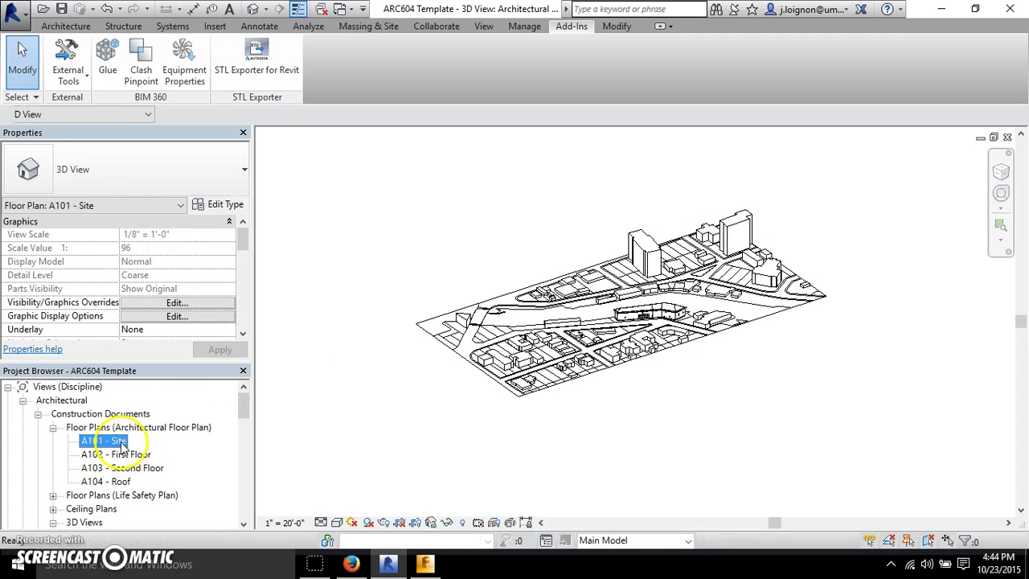
- Switch to Revit and examine the A101 - Site floor plan to check the buildings' layout along the river
{"action": "scroll", "coordinate": [643, 302], "scroll_direction": "down", "scroll_amount": 5}
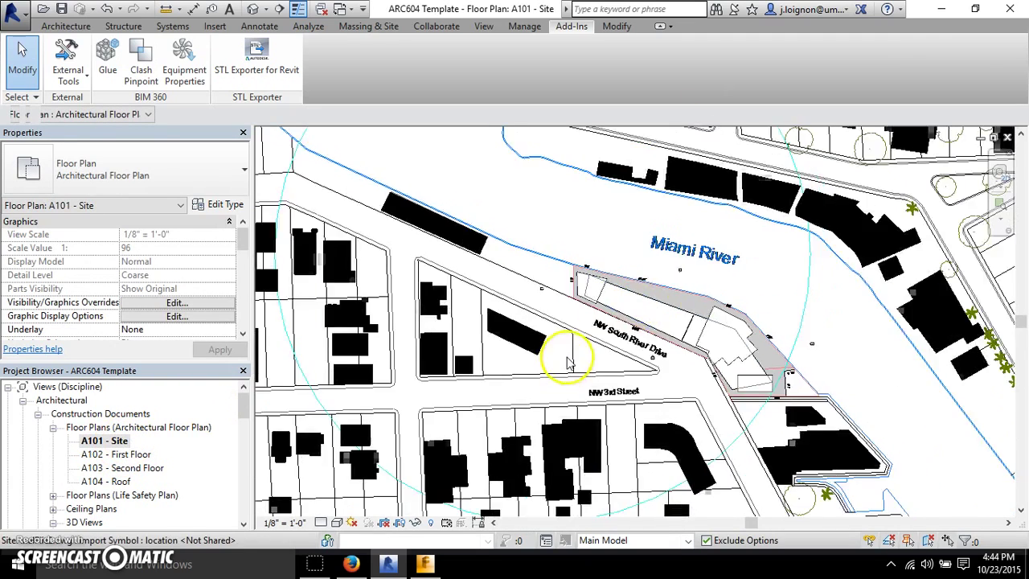
{"action": "scroll", "coordinate": [490, 349], "scroll_direction": "down", "scroll_amount": 5}
{"action": "scroll", "coordinate": [451, 335], "scroll_direction": "up", "scroll_amount": 5}
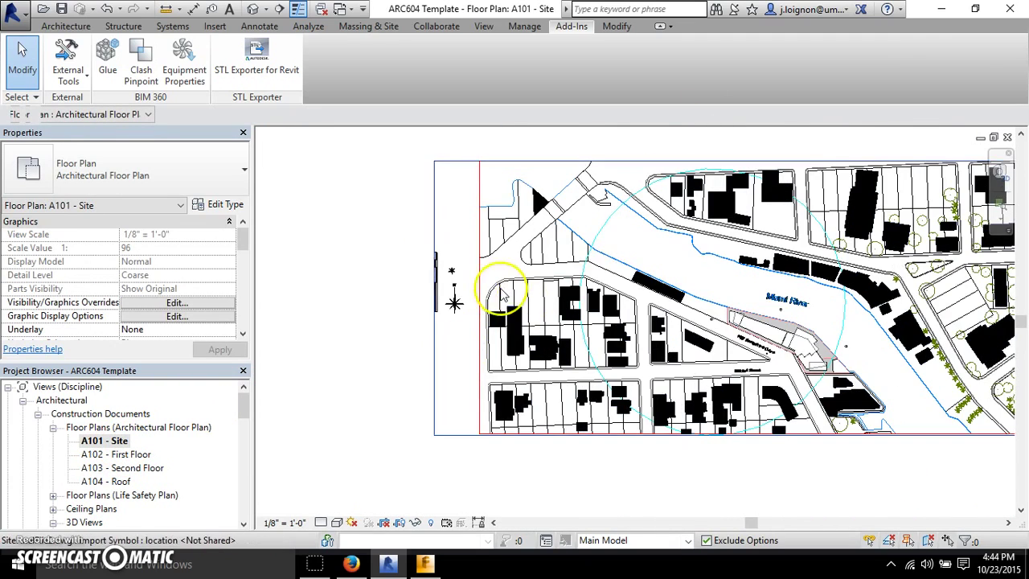
{"action": "scroll", "coordinate": [838, 312], "scroll_direction": "up", "scroll_amount": 4}
{"action": "scroll", "coordinate": [852, 332], "scroll_direction": "up", "scroll_amount": 2}
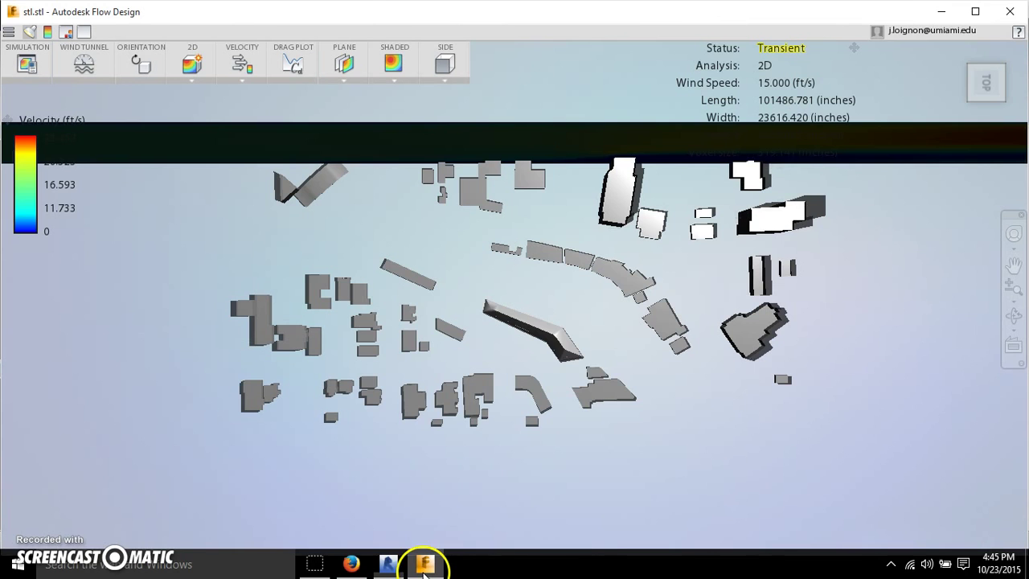
- Return to Autodesk Flow Design and examine the buildings within the wind tunnel from above
{"action": "left_click", "coordinate": [425, 563]}
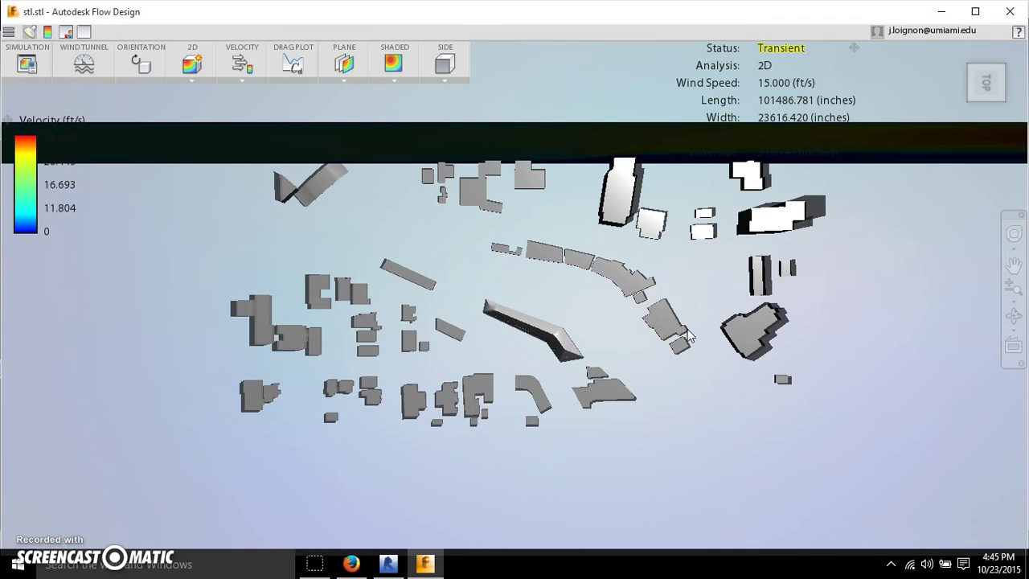
{"action": "left_click", "coordinate": [758, 331]}
{"action": "scroll", "coordinate": [807, 328], "scroll_direction": "down", "scroll_amount": 4}
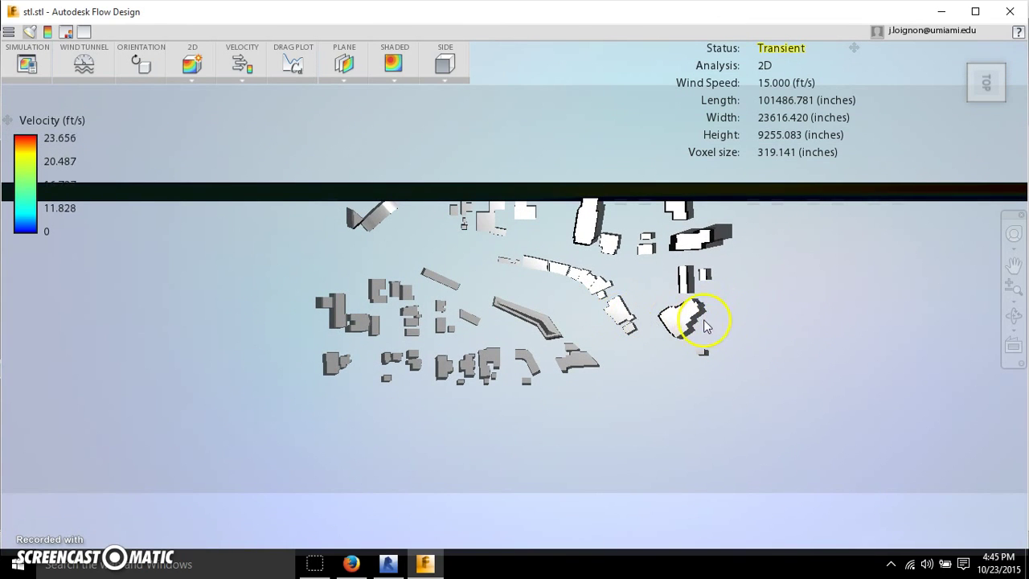
{"action": "scroll", "coordinate": [720, 326], "scroll_direction": "down", "scroll_amount": 3}
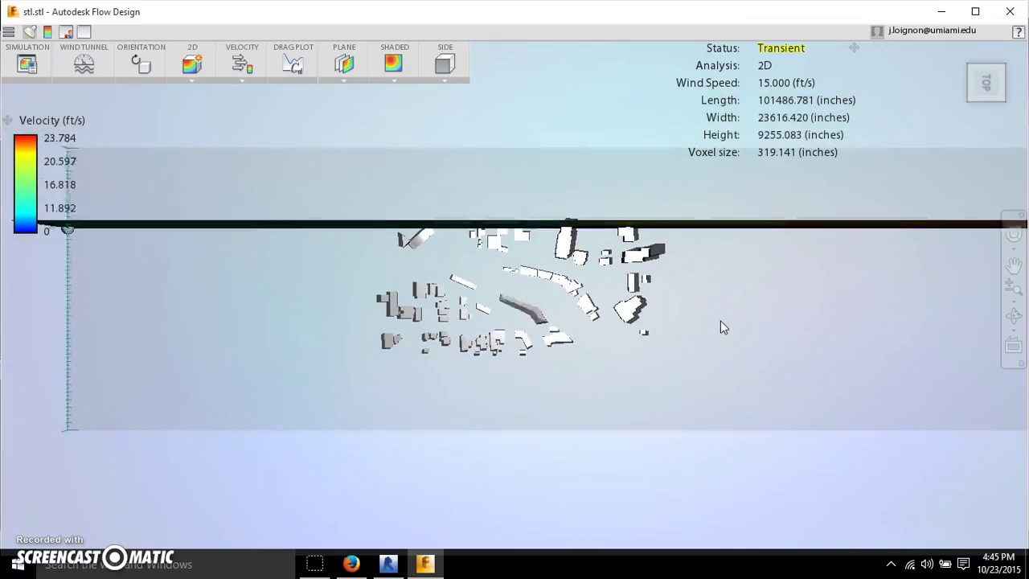
- Rotate the model to a Z angle of 180 degrees, apply the orientation and view the new flow around the buildings
{"action": "left_click", "coordinate": [139, 70]}
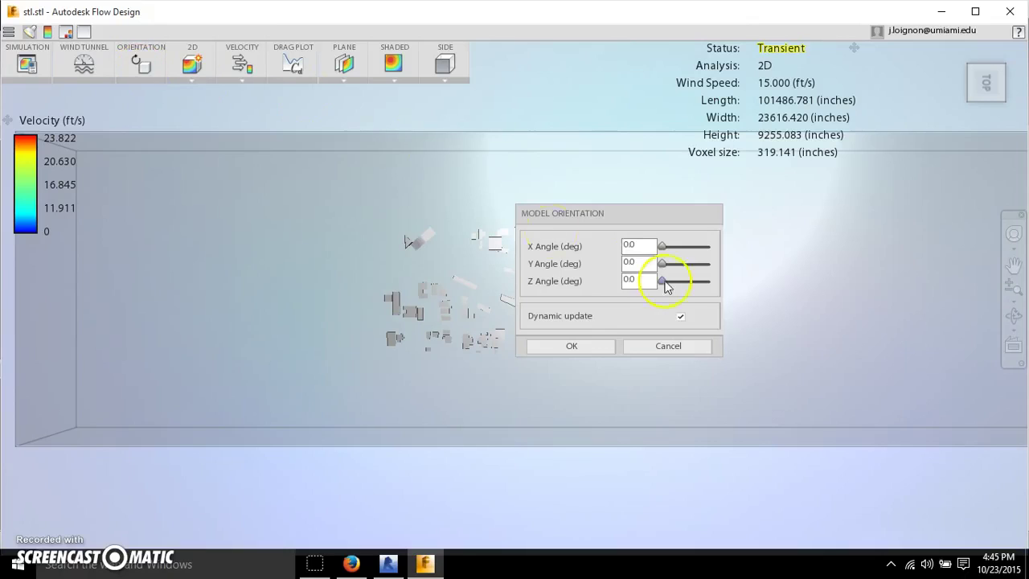
{"action": "left_click_drag", "start_coordinate": [665, 265], "coordinate": [657, 287]}
{"action": "left_click_drag", "start_coordinate": [662, 279], "coordinate": [683, 280]}
{"action": "left_click", "coordinate": [593, 344]}
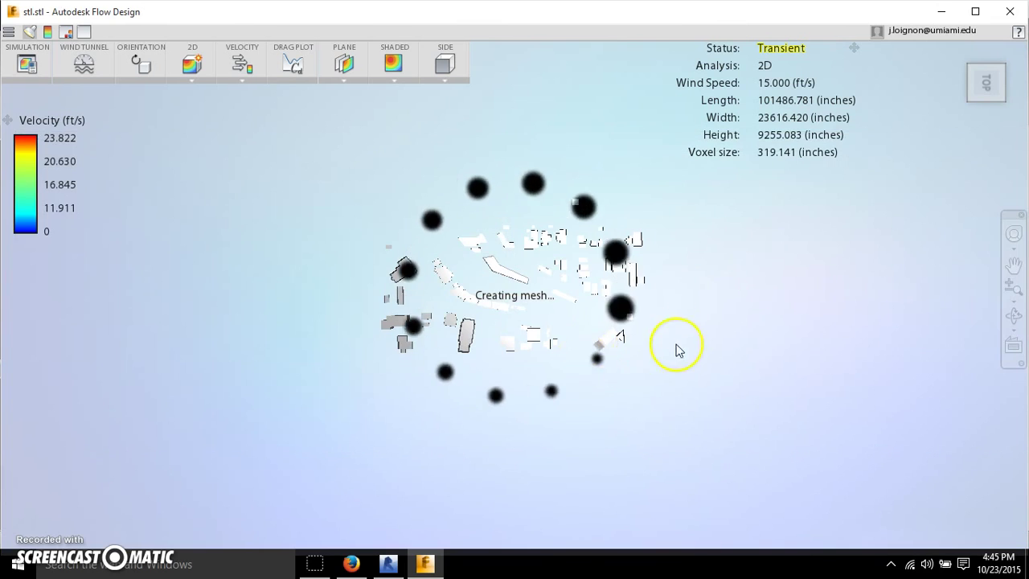
{"action": "mouse_move", "coordinate": [536, 292]}
{"action": "left_mouse_down"}
{"action": "mouse_move", "coordinate": [544, 241]}
{"action": "mouse_move", "coordinate": [551, 297]}
{"action": "left_mouse_up"}
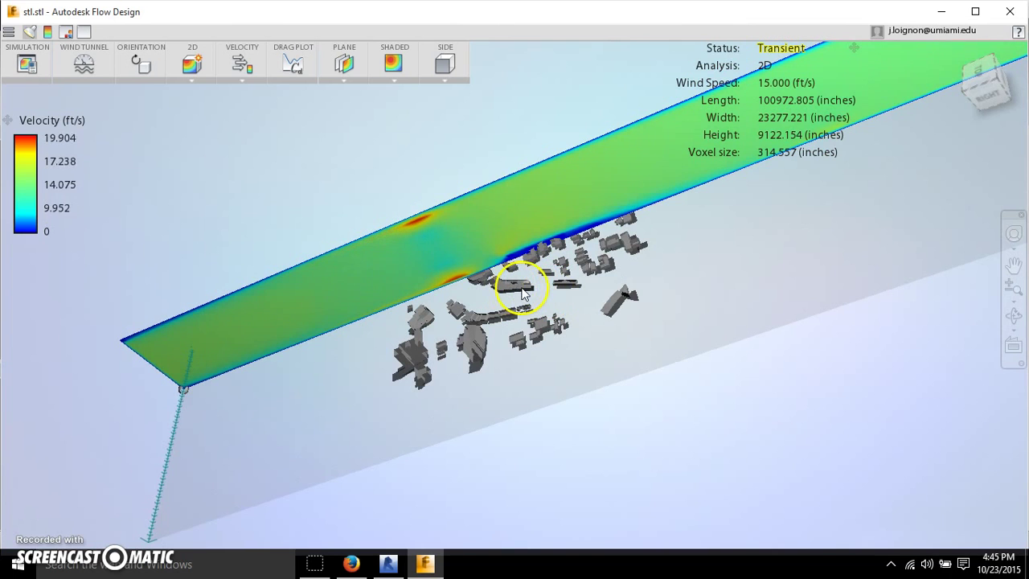
- Set the model orientation's Z angle to 125 degrees and apply it
{"action": "left_click", "coordinate": [137, 66]}
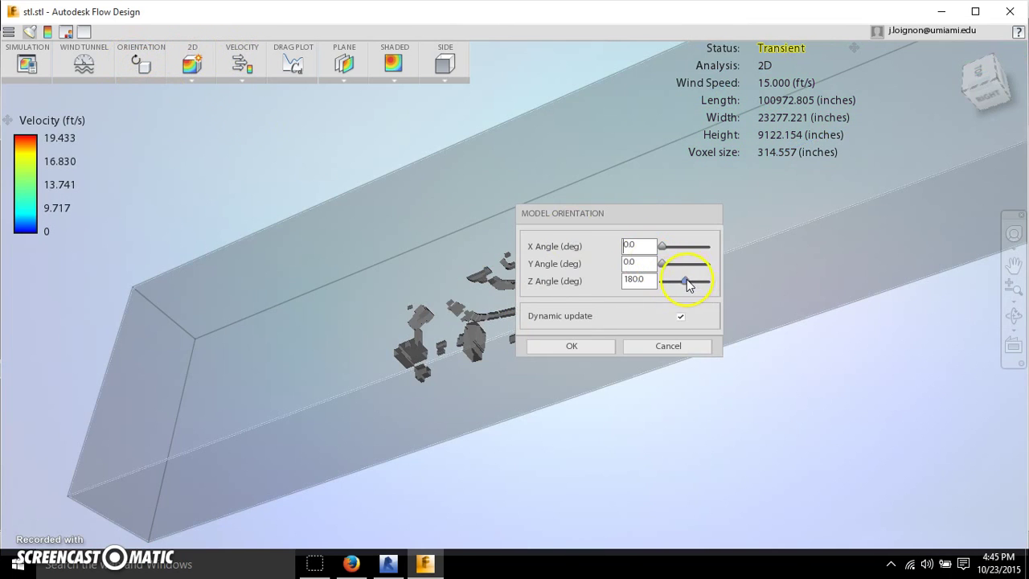
{"action": "left_click_drag", "start_coordinate": [687, 280], "coordinate": [679, 282]}
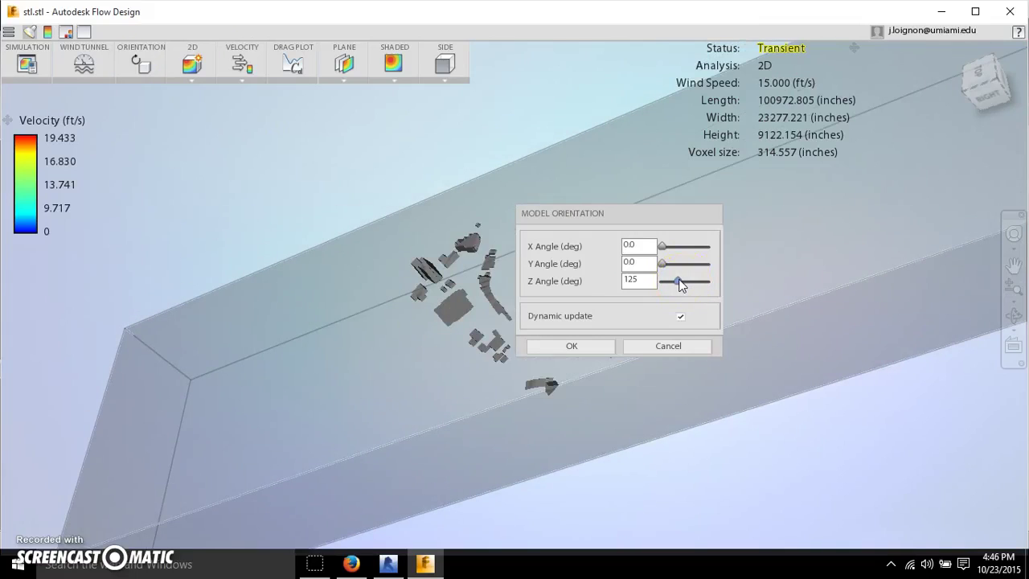
{"action": "left_click", "coordinate": [586, 348]}
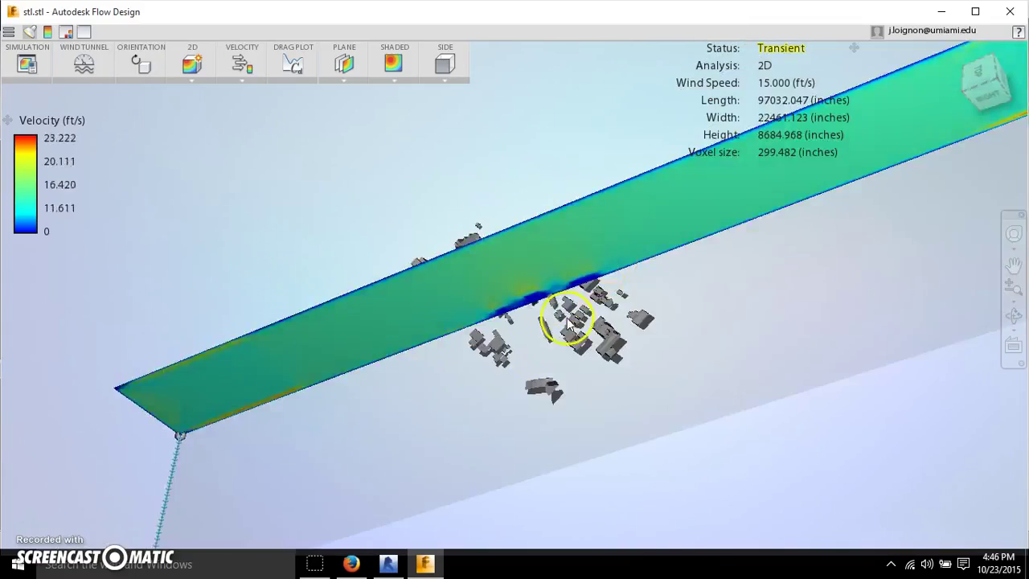
- Examine the velocity plane around the rotated buildings from several sides, and review the simulation mode and velocity display options
{"action": "left_click_drag", "start_coordinate": [568, 321], "coordinate": [748, 359]}
{"action": "left_click_drag", "start_coordinate": [624, 356], "coordinate": [540, 384]}
{"action": "left_click_drag", "start_coordinate": [560, 331], "coordinate": [592, 350]}
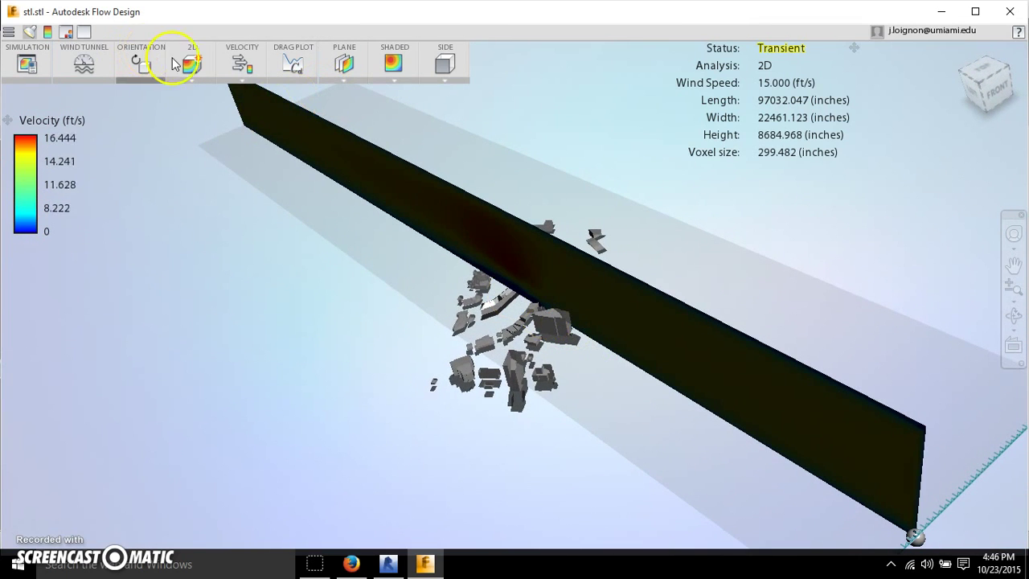
{"action": "left_click", "coordinate": [193, 78]}
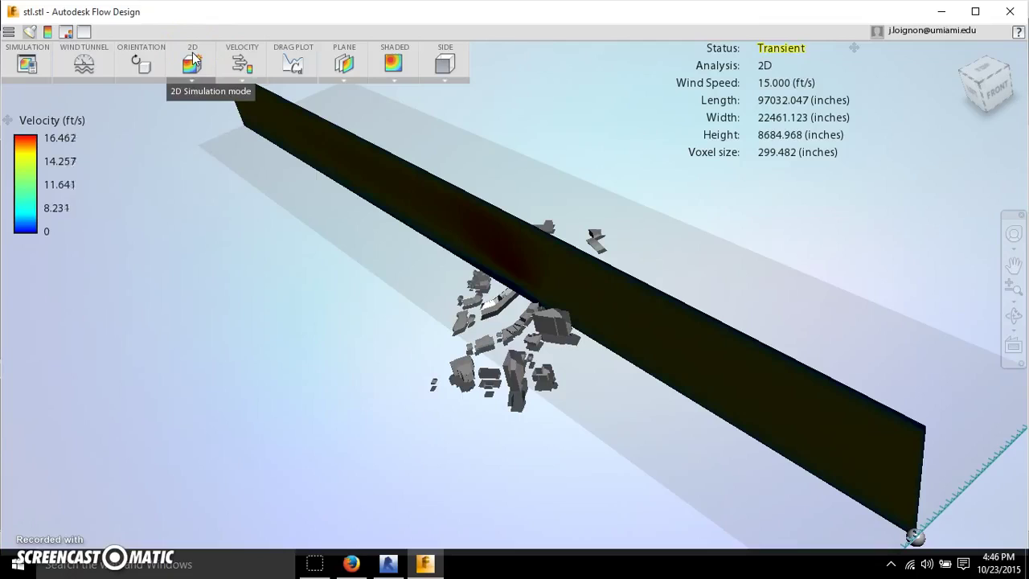
{"action": "left_click", "coordinate": [415, 241]}
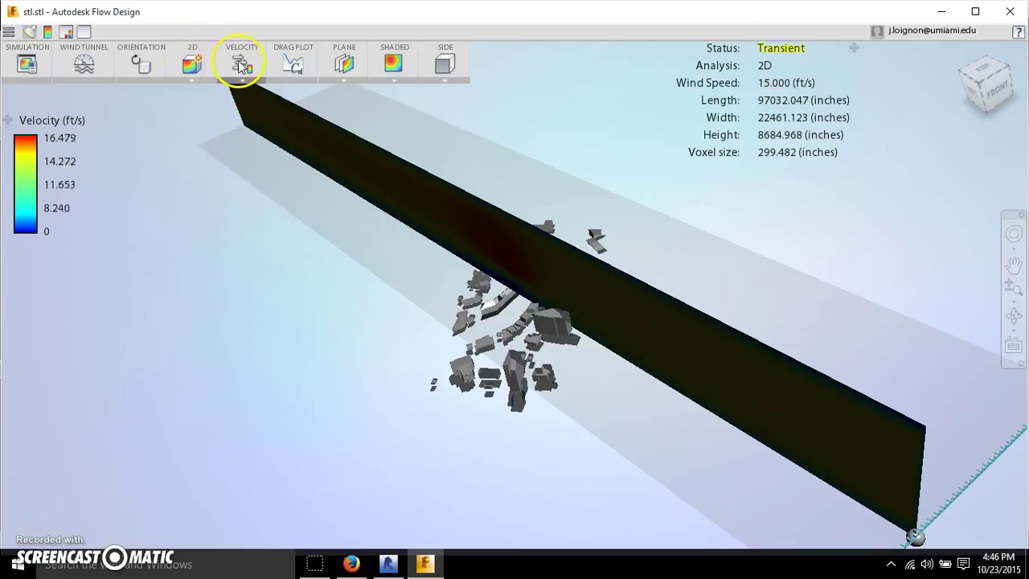
{"action": "left_click", "coordinate": [197, 72]}
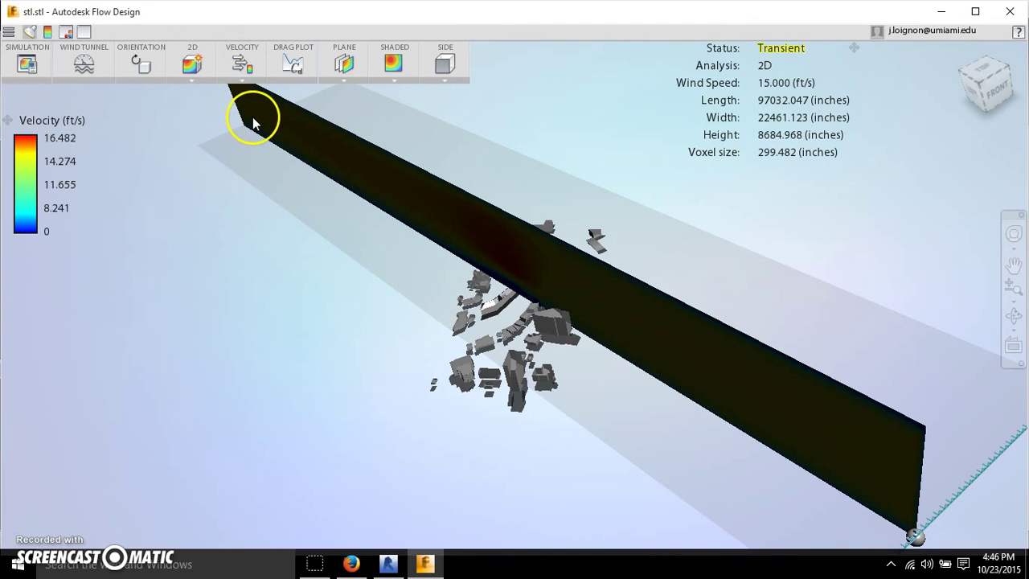
{"action": "left_click", "coordinate": [242, 69]}
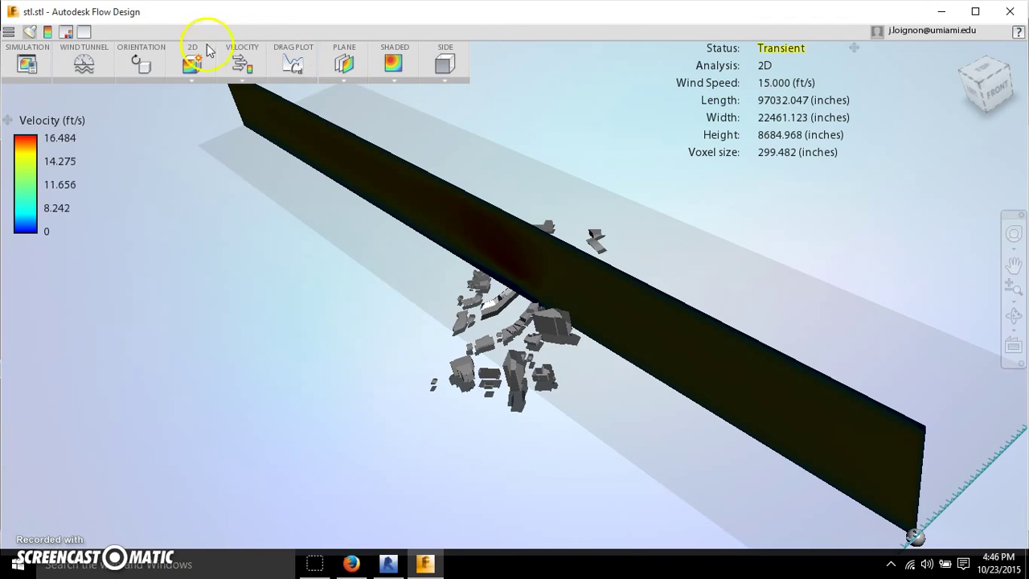
{"action": "scroll", "coordinate": [545, 264], "scroll_direction": "up", "scroll_amount": 5}
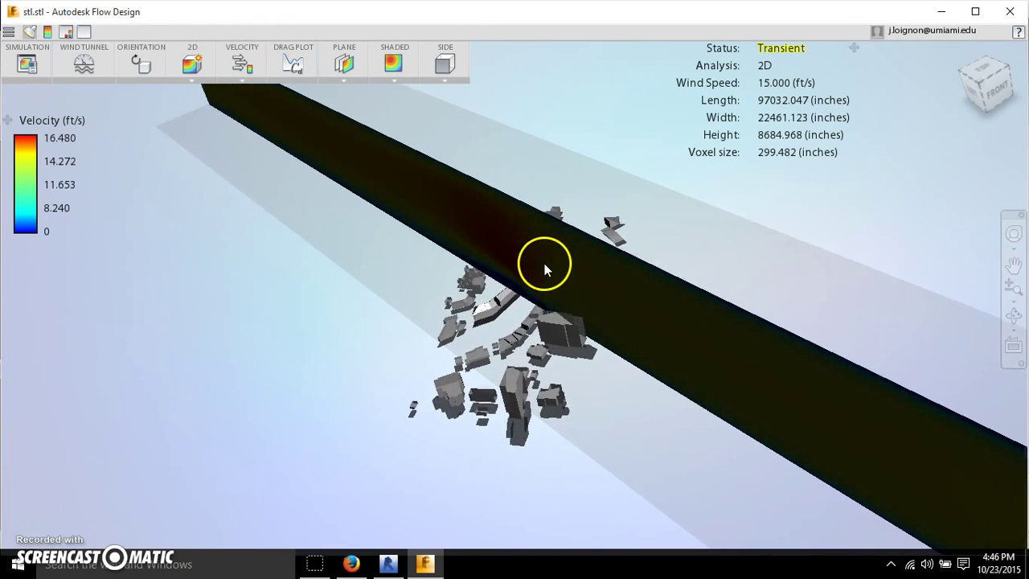
{"action": "left_click_drag", "start_coordinate": [544, 261], "coordinate": [628, 264]}
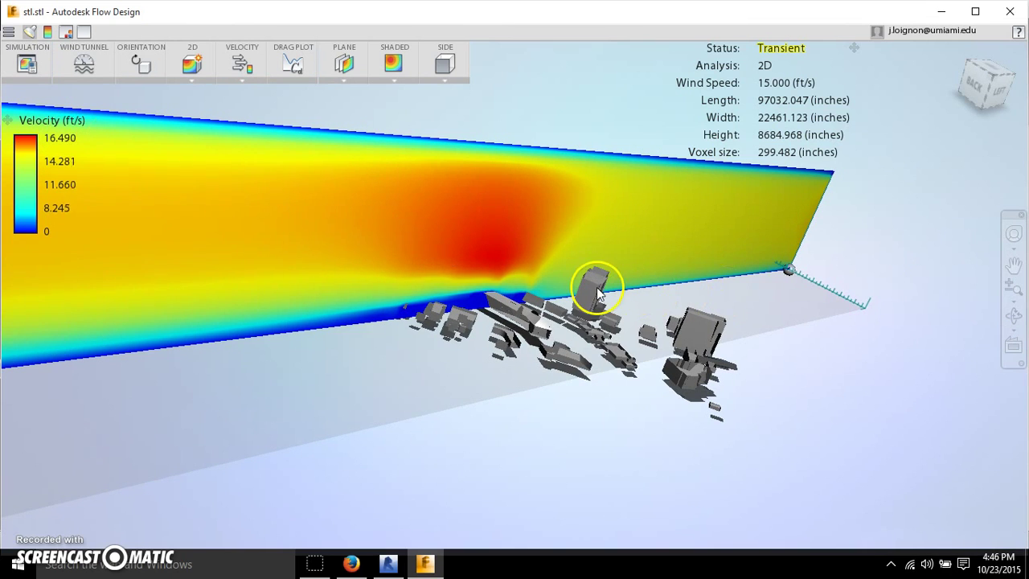
- Switch the result display from velocity to pressure and examine the pressure distribution around the buildings from several sides
{"action": "left_click_drag", "start_coordinate": [763, 223], "coordinate": [721, 208]}
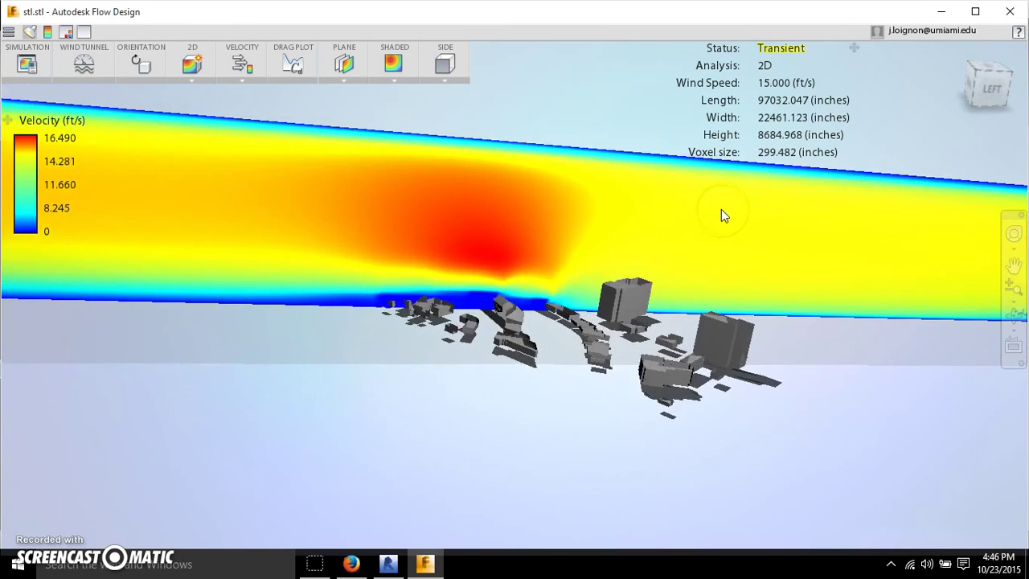
{"action": "left_click_drag", "start_coordinate": [692, 266], "coordinate": [719, 274]}
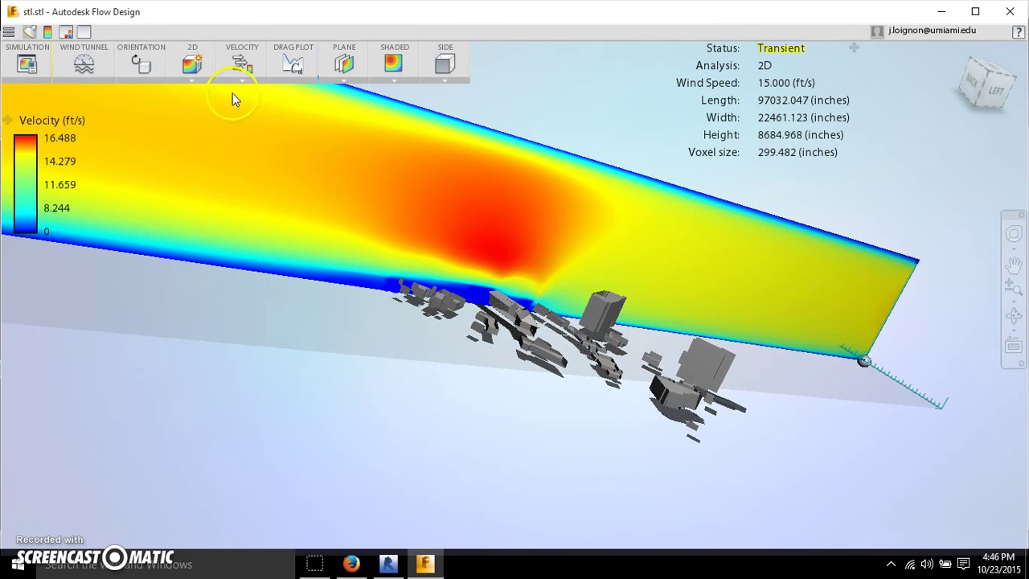
{"action": "left_click", "coordinate": [249, 117]}
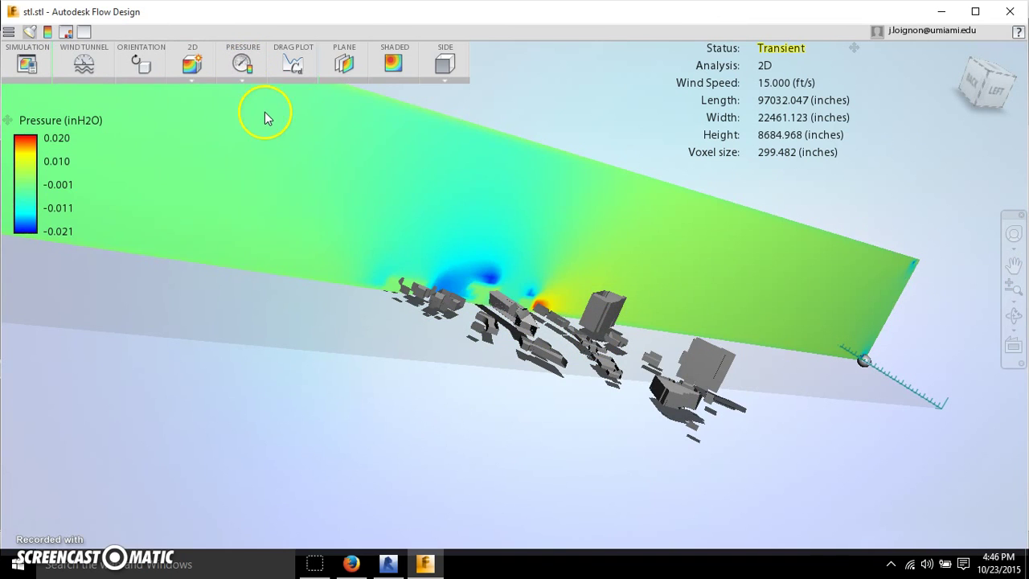
{"action": "left_click_drag", "start_coordinate": [660, 294], "coordinate": [554, 310]}
{"action": "scroll", "coordinate": [487, 287], "scroll_direction": "up", "scroll_amount": 5}
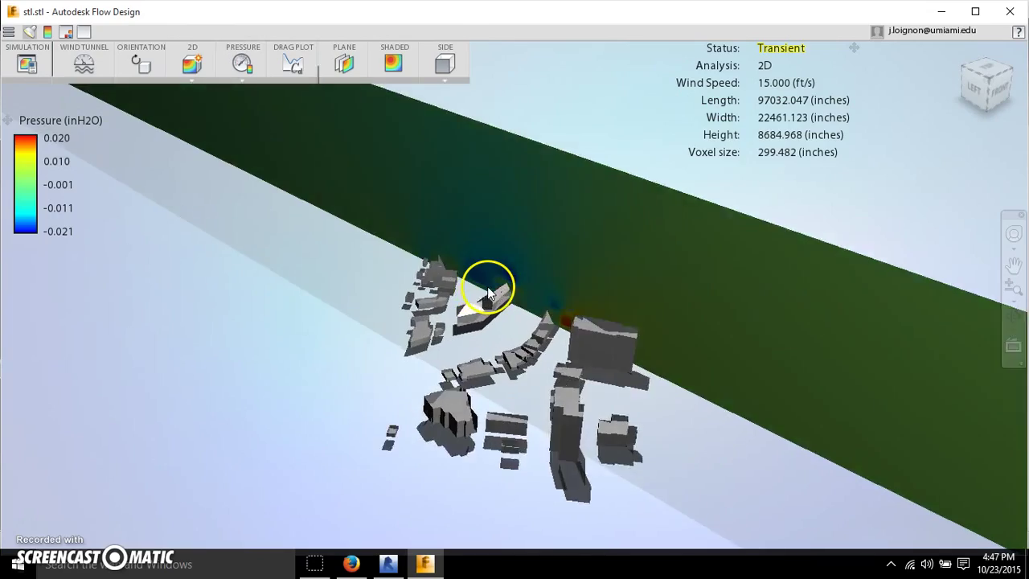
- Move the pressure plane sideways across the wind tunnel so it cuts through the large building, and inspect the pressure around it
{"action": "left_click_drag", "start_coordinate": [500, 277], "coordinate": [609, 359]}
{"action": "scroll", "coordinate": [443, 288], "scroll_direction": "down", "scroll_amount": 2}
{"action": "left_click_drag", "start_coordinate": [899, 416], "coordinate": [918, 433]}
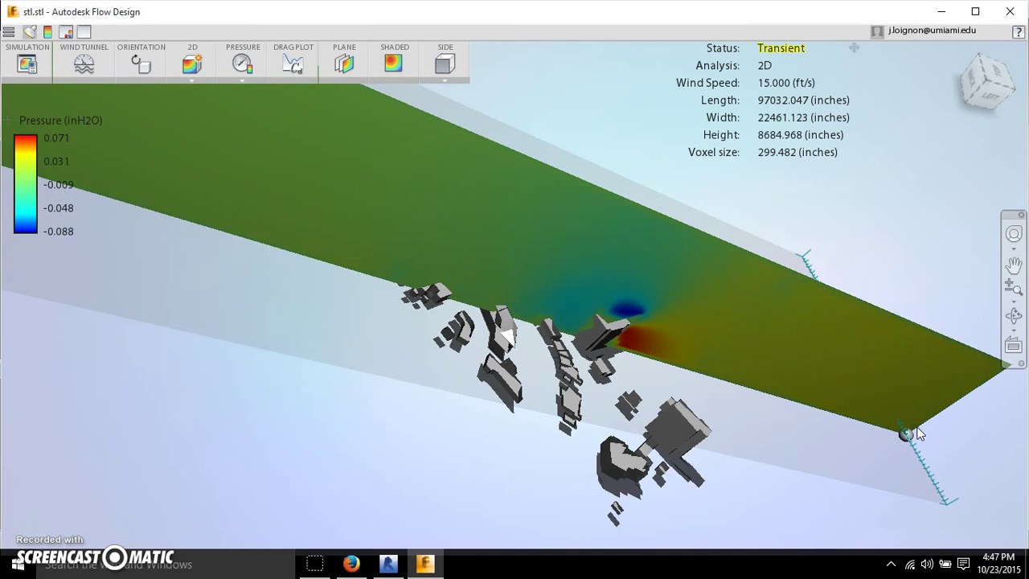
{"action": "left_click_drag", "start_coordinate": [917, 432], "coordinate": [910, 424]}
{"action": "left_click", "coordinate": [893, 411]}
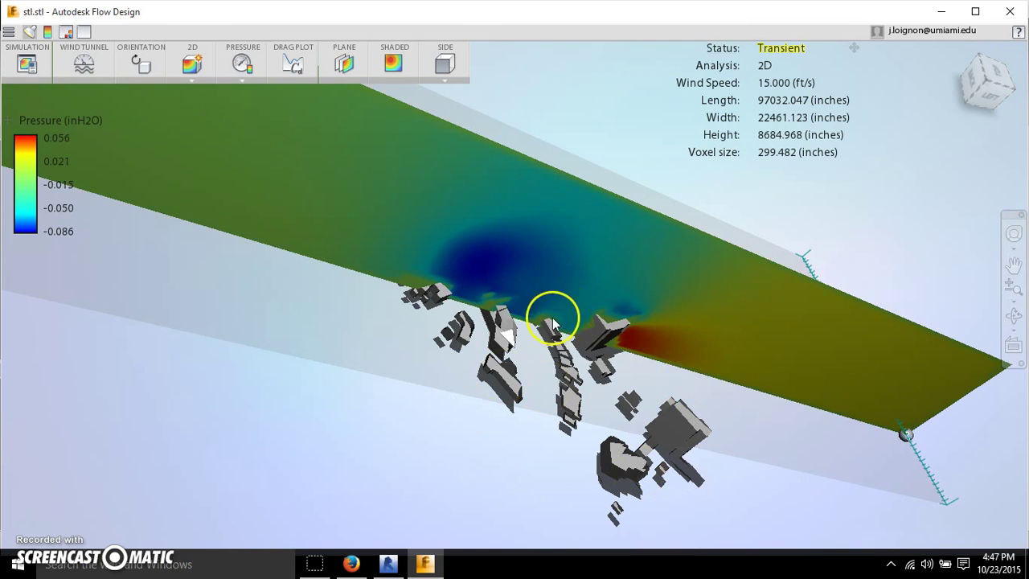
{"action": "scroll", "coordinate": [512, 336], "scroll_direction": "up", "scroll_amount": 5}
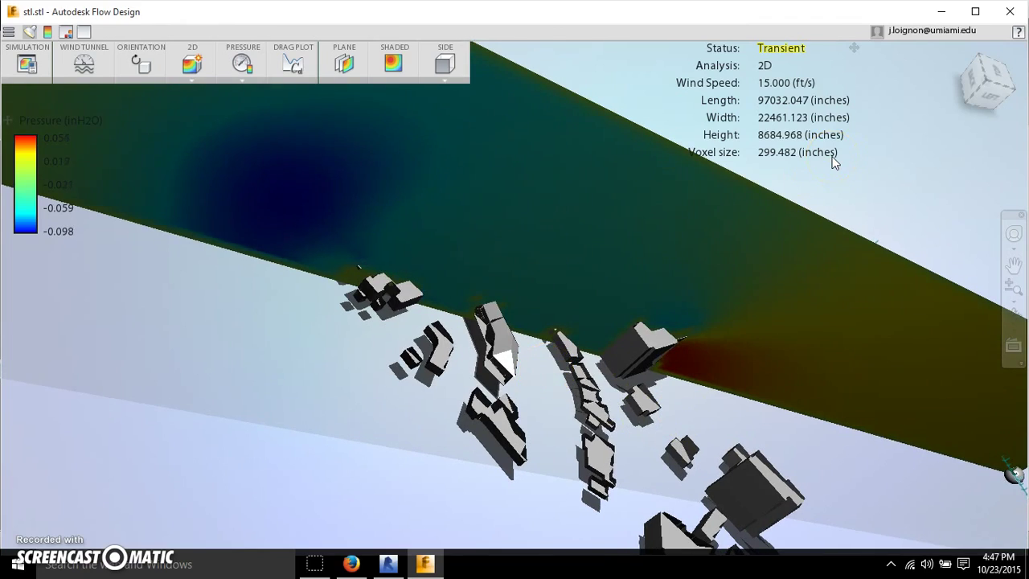
{"action": "left_click", "coordinate": [975, 57]}
{"action": "mouse_move", "coordinate": [1018, 93]}
{"action": "left_mouse_down"}
{"action": "mouse_move", "coordinate": [926, 67]}
{"action": "mouse_move", "coordinate": [561, 77]}
{"action": "mouse_move", "coordinate": [709, 56]}
{"action": "left_mouse_up"}
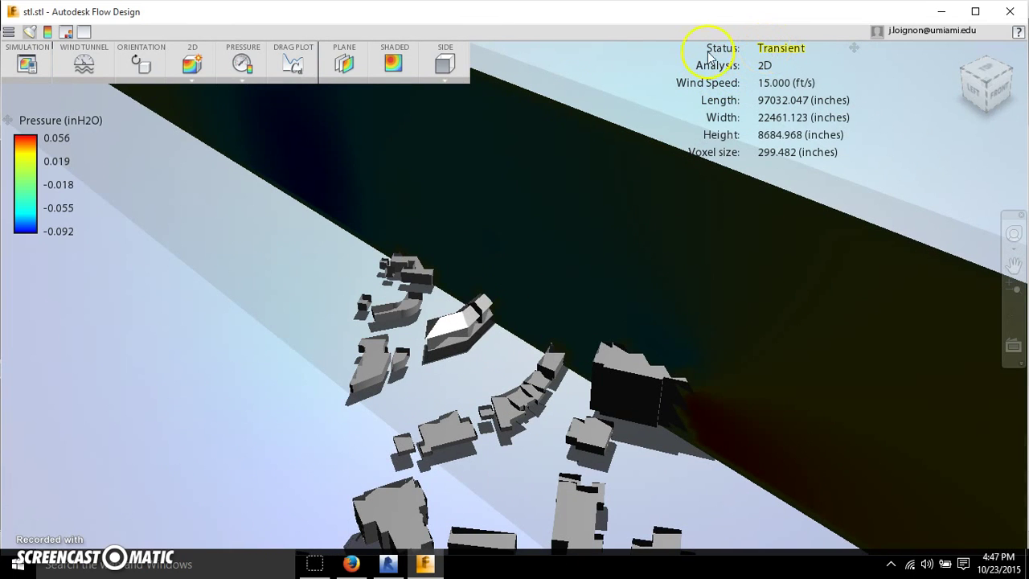
- Return the result display to velocity, and show the drag plot briefly before hiding it
{"action": "left_click", "coordinate": [248, 73]}
{"action": "left_click", "coordinate": [242, 100]}
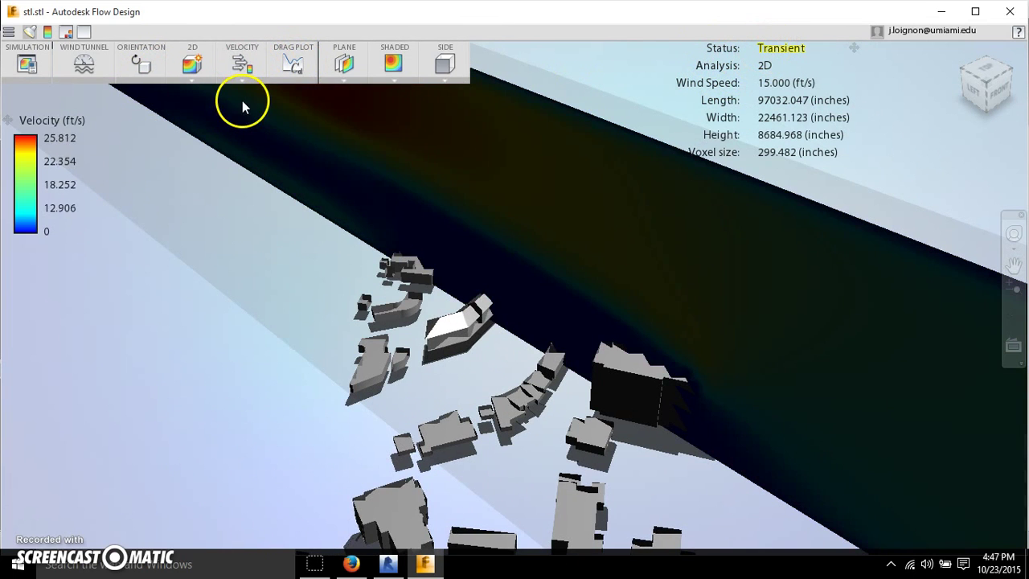
{"action": "left_click", "coordinate": [299, 68]}
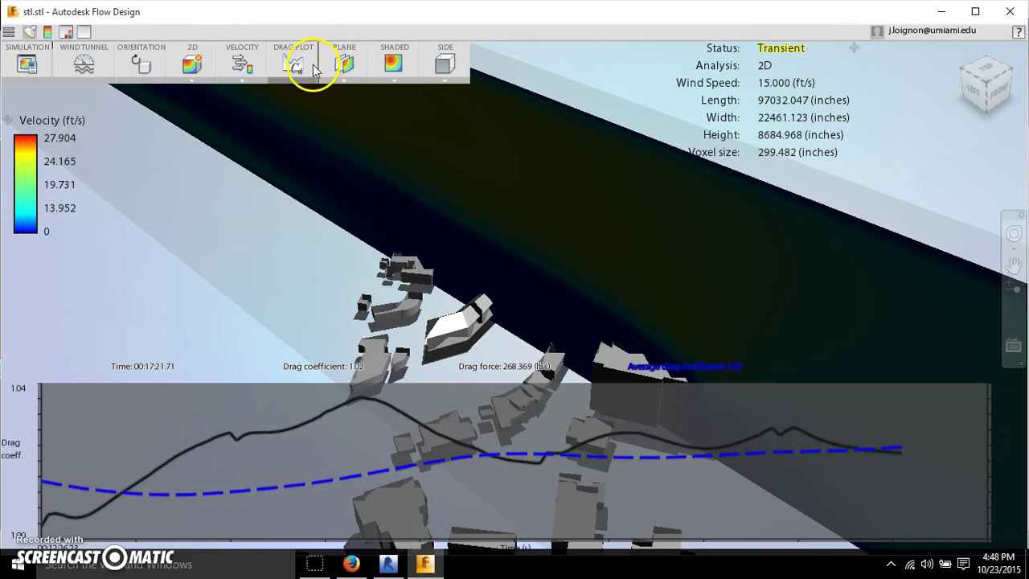
{"action": "left_click", "coordinate": [344, 77]}
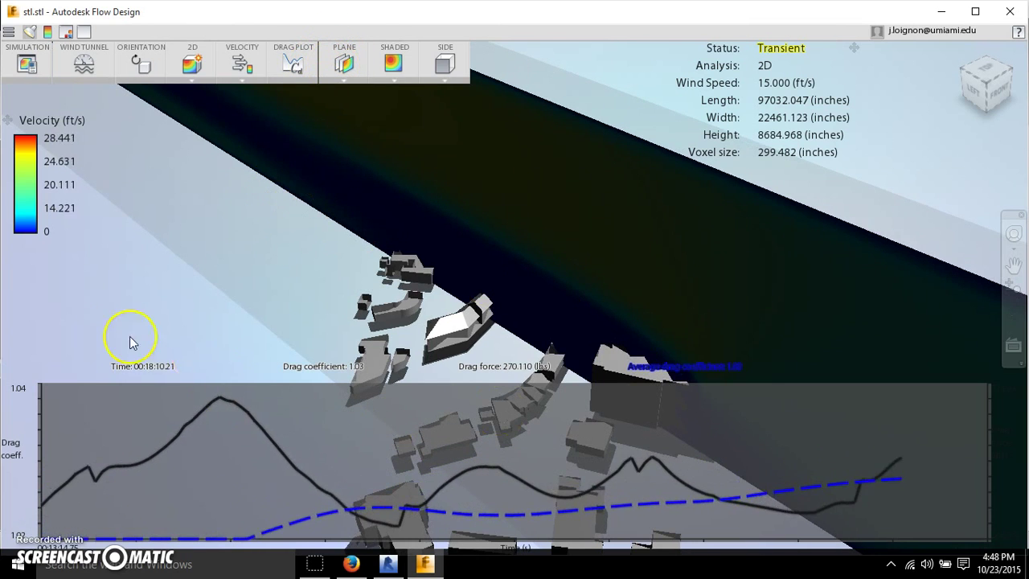
{"action": "left_click", "coordinate": [292, 53]}
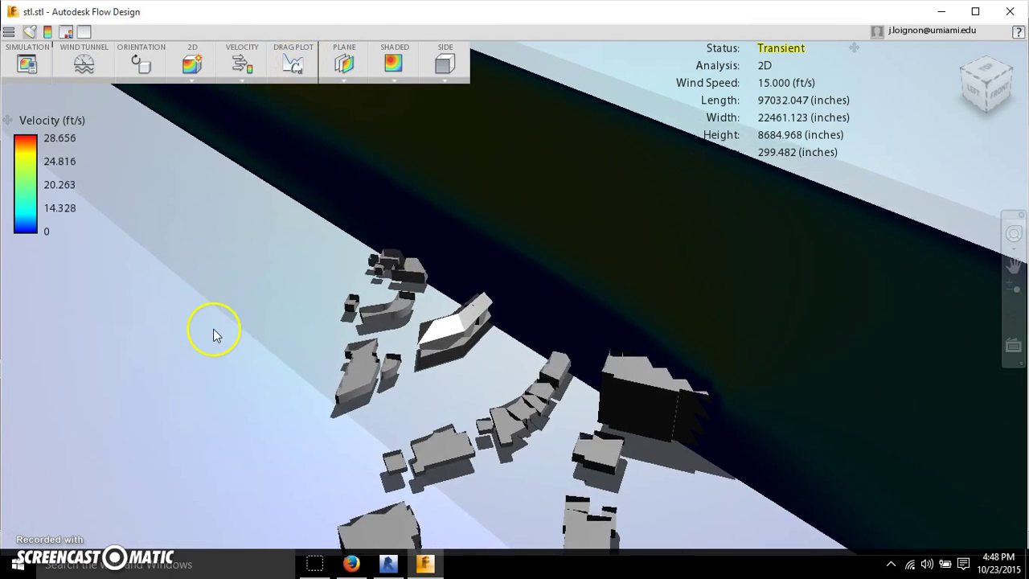
- Change the visualization from a plane to flow lines and inspect the moving particles around the buildings
{"action": "left_click", "coordinate": [343, 65]}
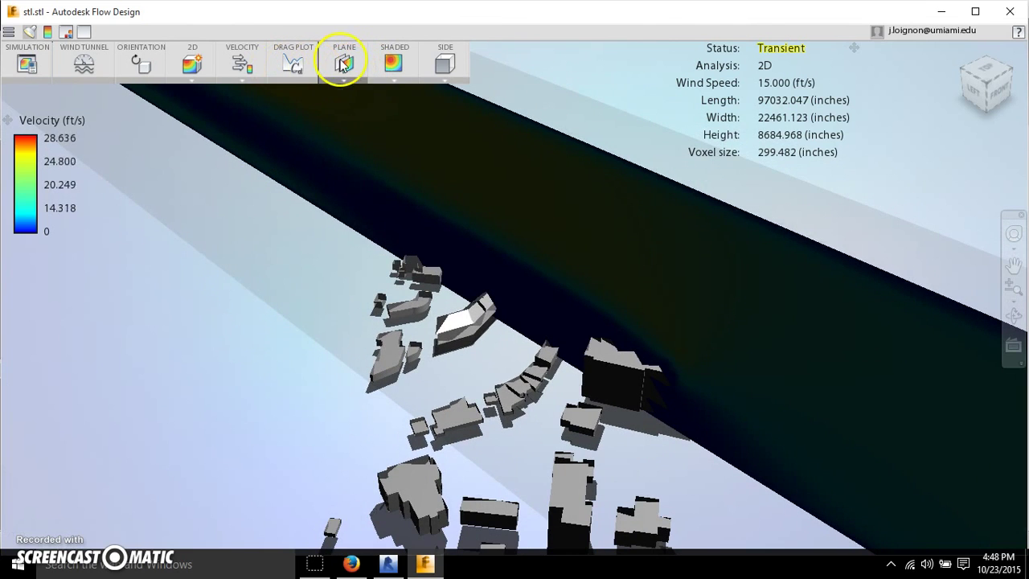
{"action": "scroll", "coordinate": [349, 214], "scroll_direction": "down", "scroll_amount": 3}
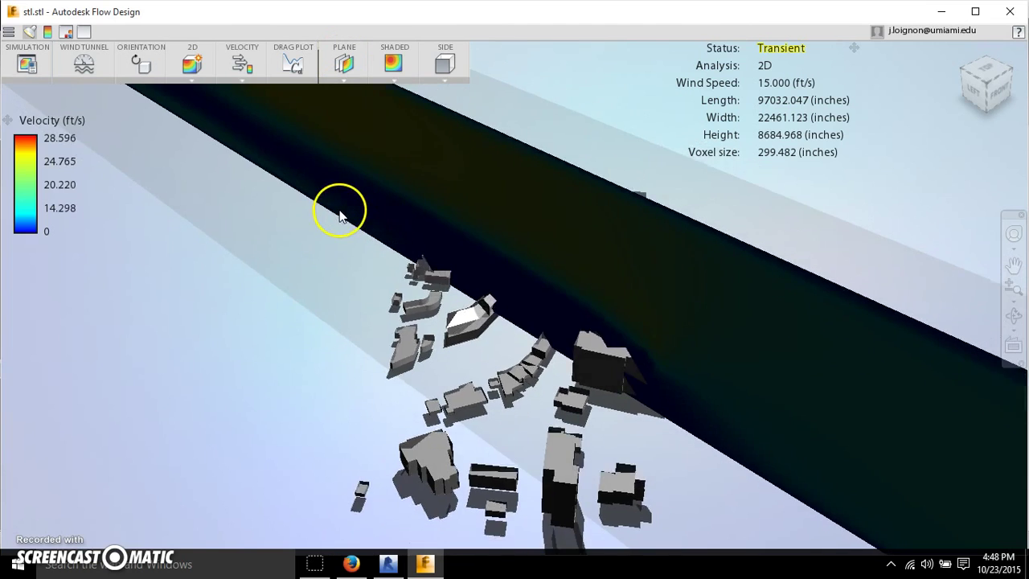
{"action": "scroll", "coordinate": [335, 215], "scroll_direction": "down", "scroll_amount": 3}
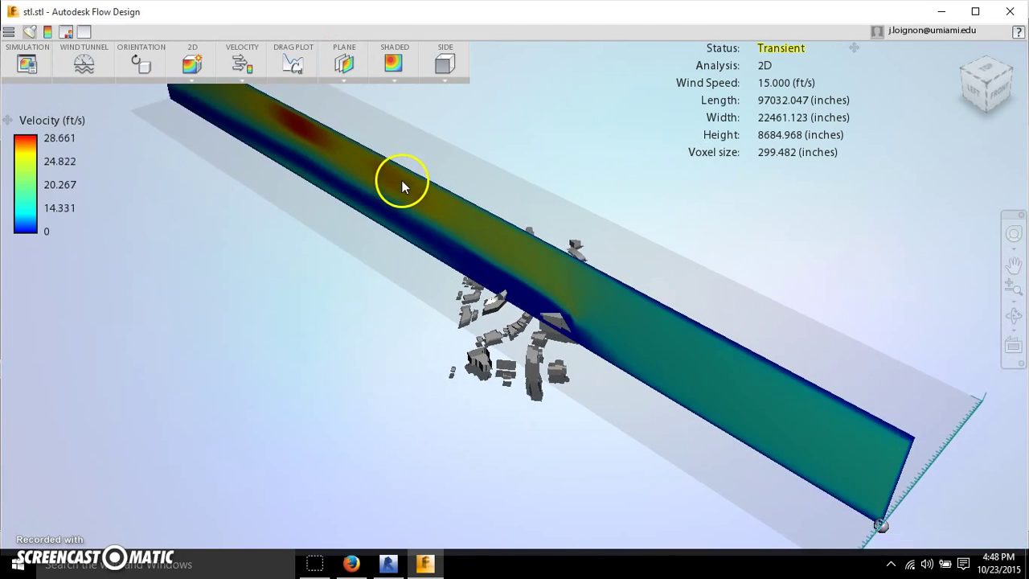
{"action": "left_click_drag", "start_coordinate": [397, 186], "coordinate": [420, 200]}
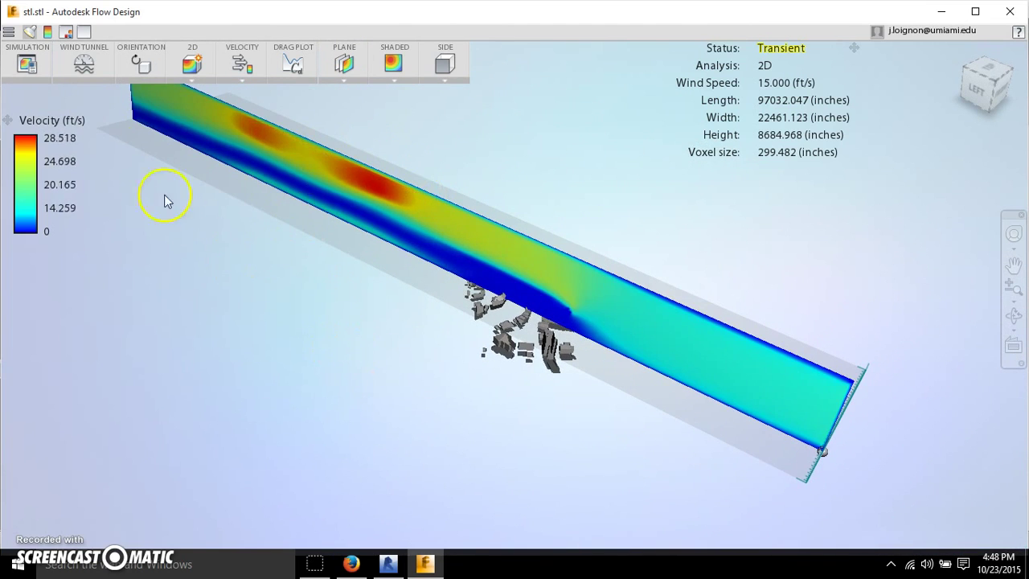
{"action": "left_click", "coordinate": [344, 81]}
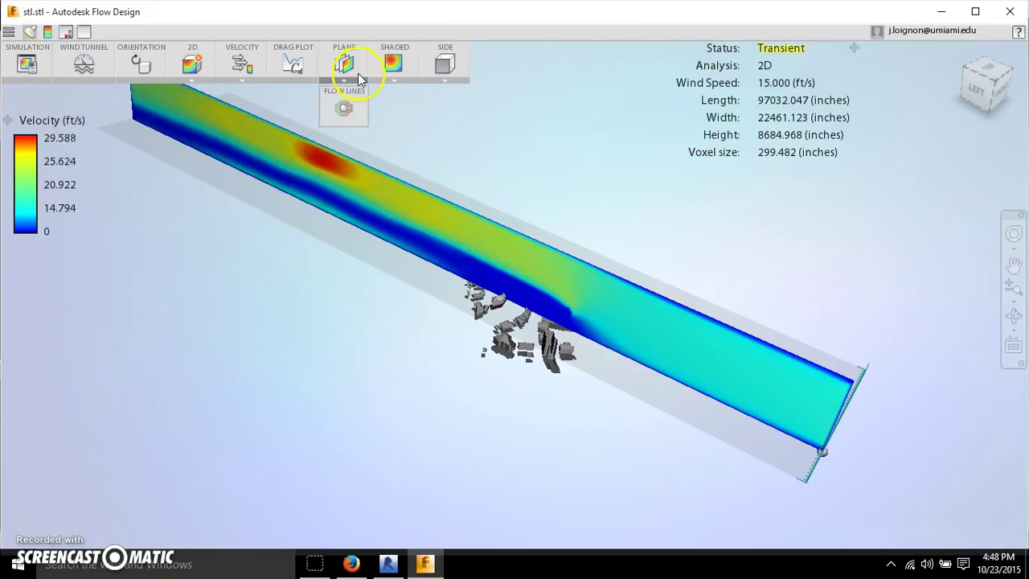
{"action": "left_click", "coordinate": [345, 107]}
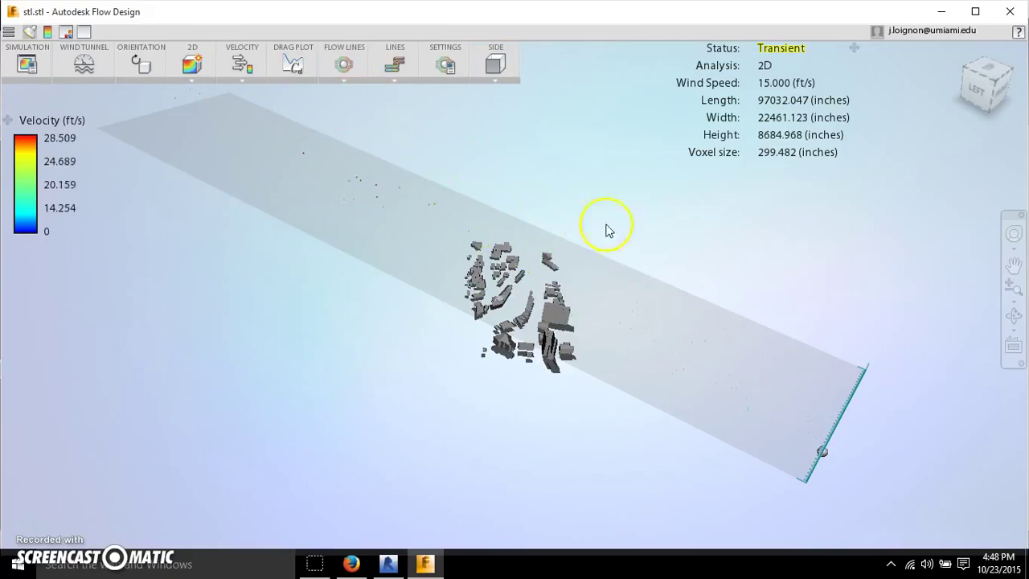
{"action": "scroll", "coordinate": [417, 205], "scroll_direction": "up", "scroll_amount": 3}
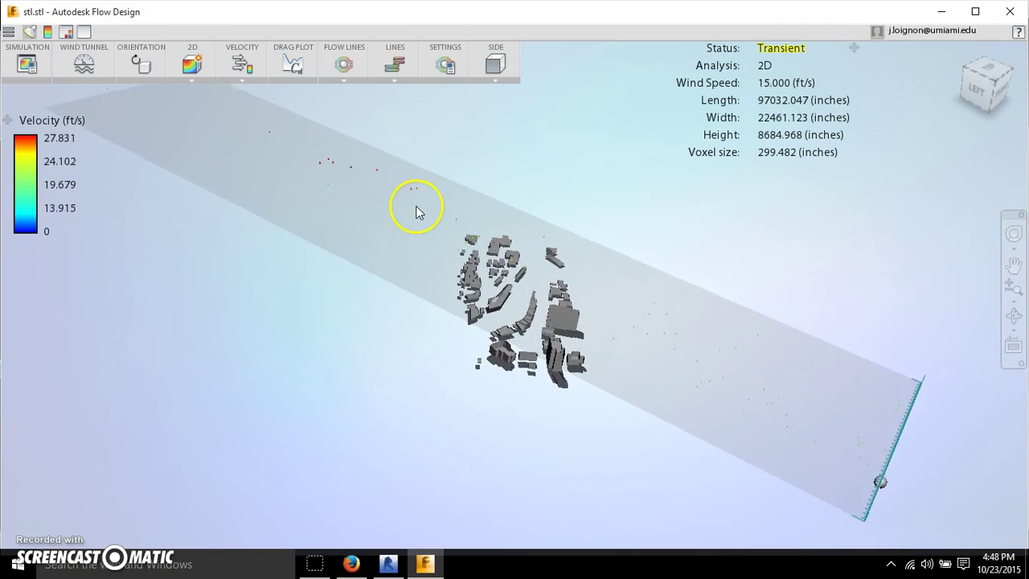
{"action": "scroll", "coordinate": [404, 148], "scroll_direction": "up", "scroll_amount": 5}
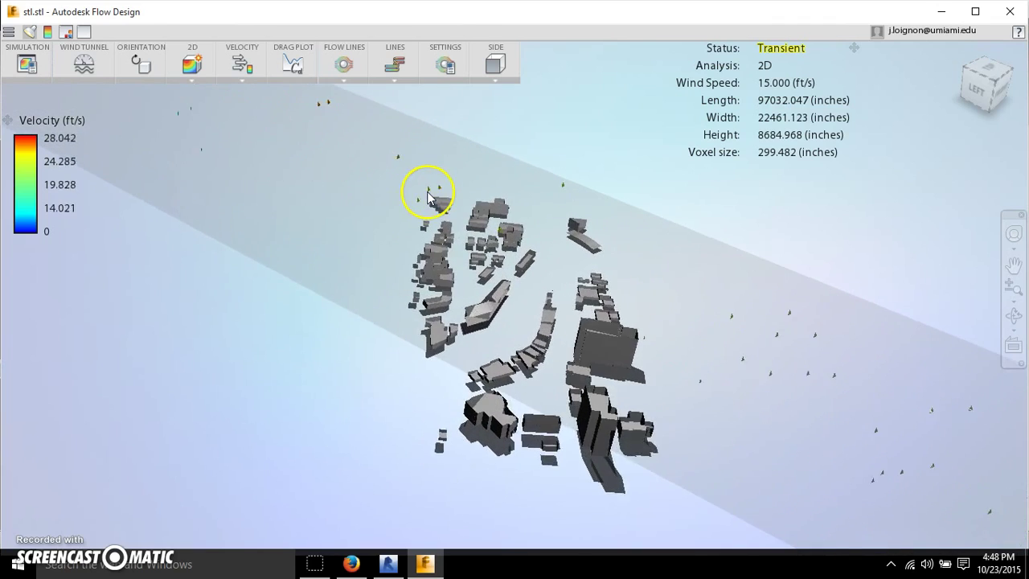
{"action": "scroll", "coordinate": [574, 287], "scroll_direction": "down", "scroll_amount": 3}
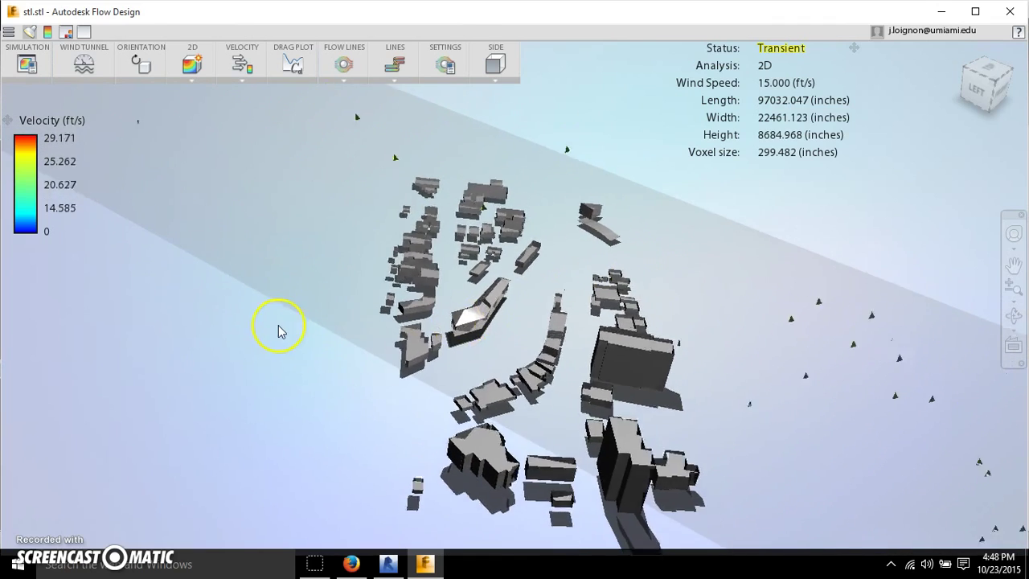
{"action": "scroll", "coordinate": [291, 319], "scroll_direction": "down", "scroll_amount": 2}
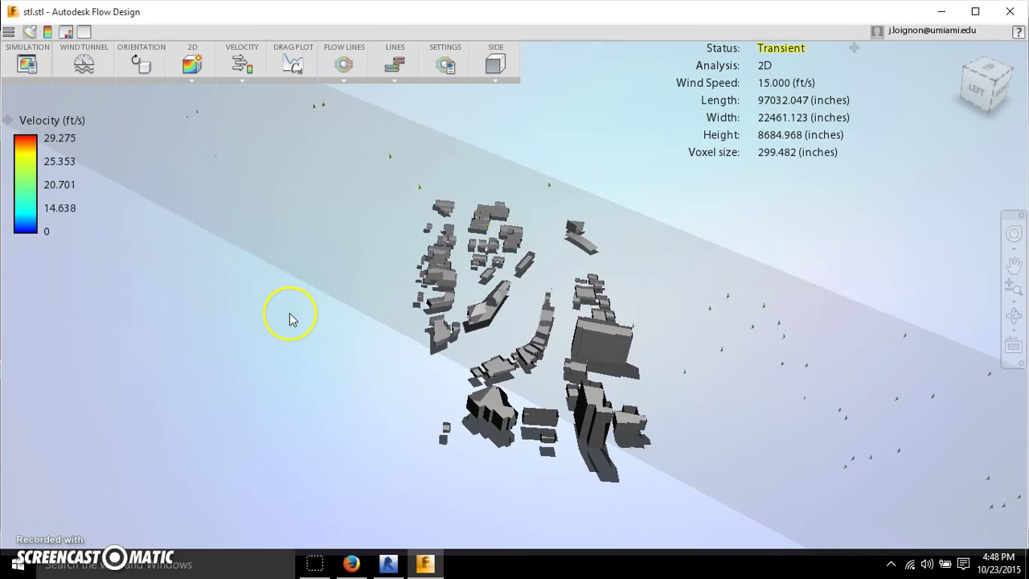
- Set the flow line count to 2100 and the speed to 184%, after testing speeds of 500% and 51%
{"action": "left_click", "coordinate": [448, 64]}
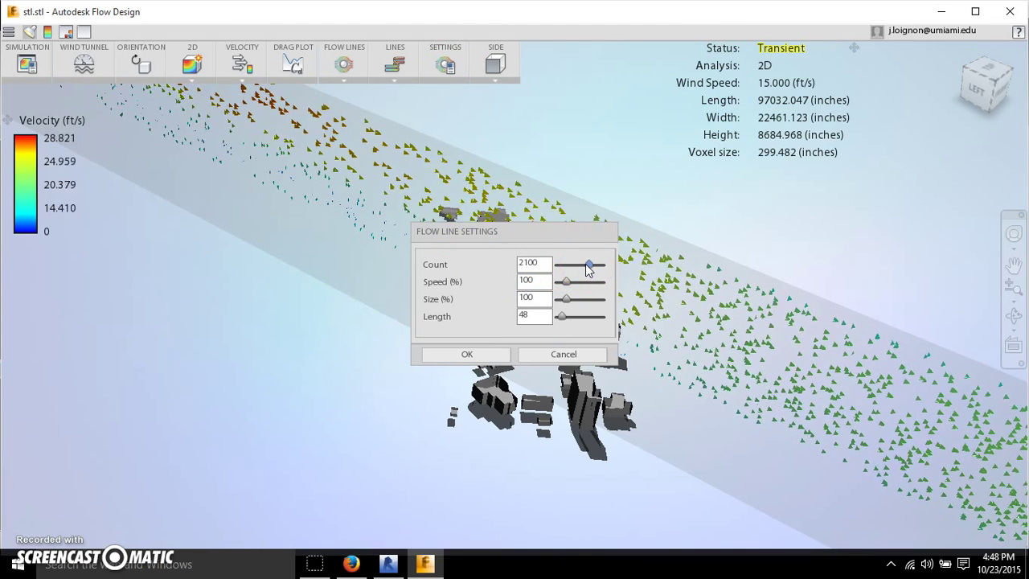
{"action": "left_click_drag", "start_coordinate": [564, 280], "coordinate": [607, 281]}
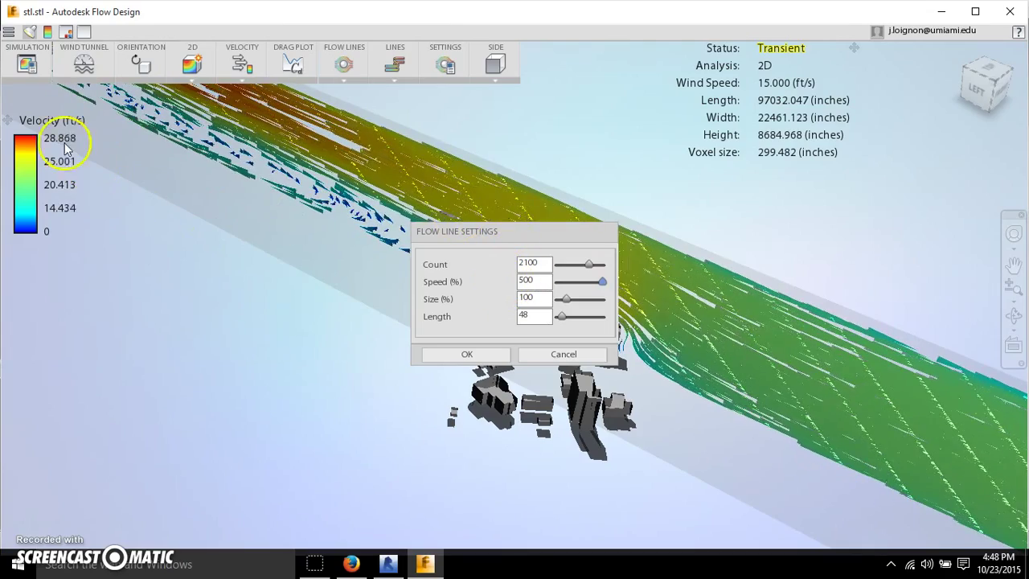
{"action": "left_click_drag", "start_coordinate": [602, 282], "coordinate": [564, 282]}
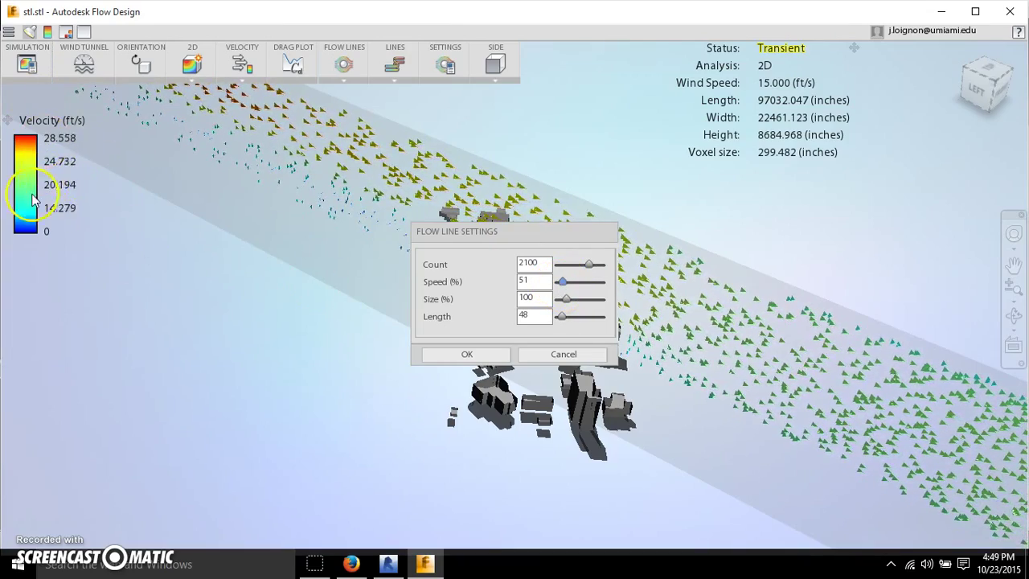
{"action": "left_click_drag", "start_coordinate": [567, 284], "coordinate": [632, 282]}
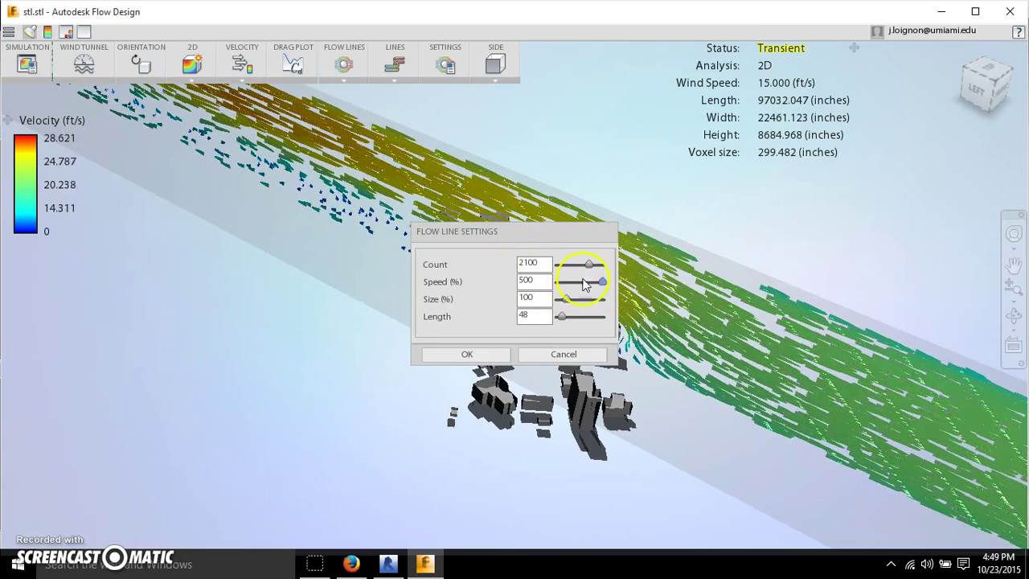
{"action": "left_click_drag", "start_coordinate": [602, 280], "coordinate": [574, 280]}
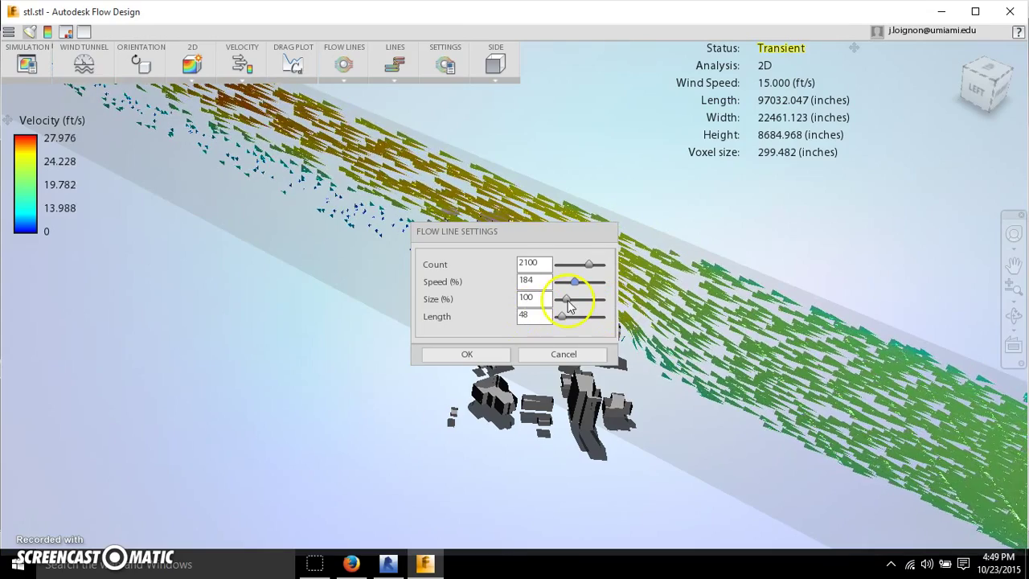
- Reduce the flow line size to 43%, increase the line length, and apply the settings
{"action": "left_click_drag", "start_coordinate": [577, 291], "coordinate": [557, 302]}
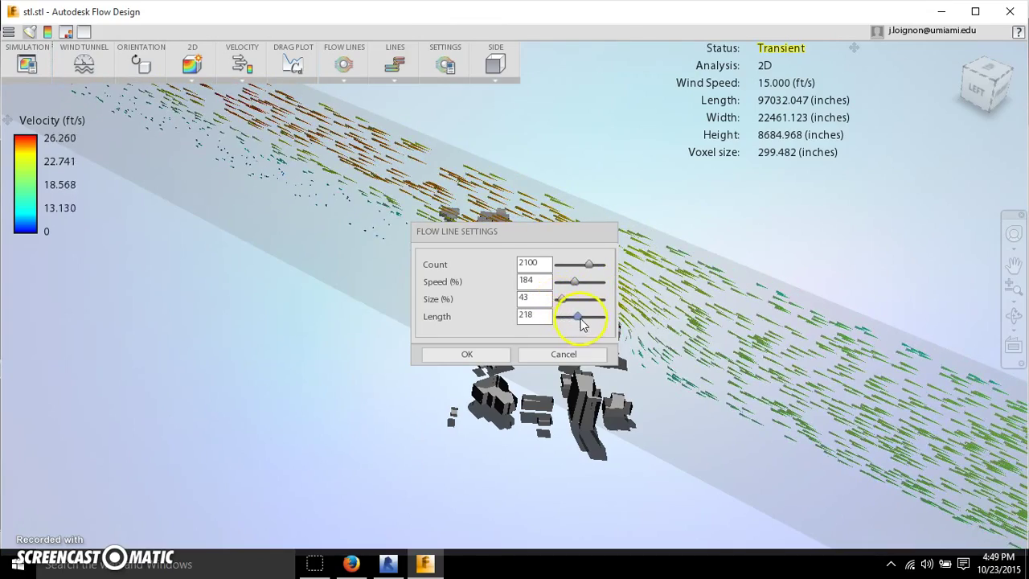
{"action": "left_click_drag", "start_coordinate": [590, 318], "coordinate": [603, 319]}
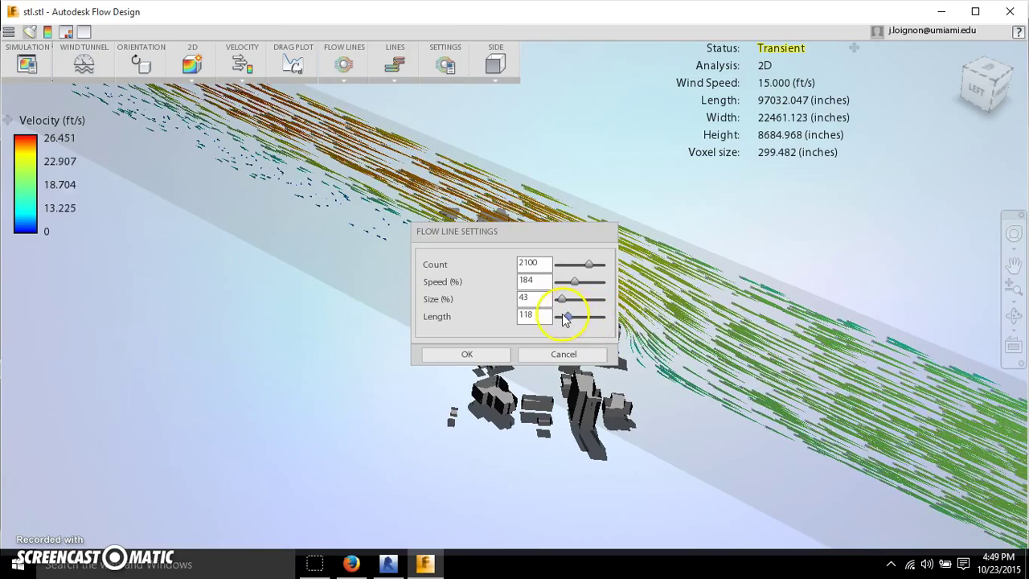
{"action": "left_click_drag", "start_coordinate": [566, 318], "coordinate": [584, 281]}
{"action": "left_click", "coordinate": [483, 357]}
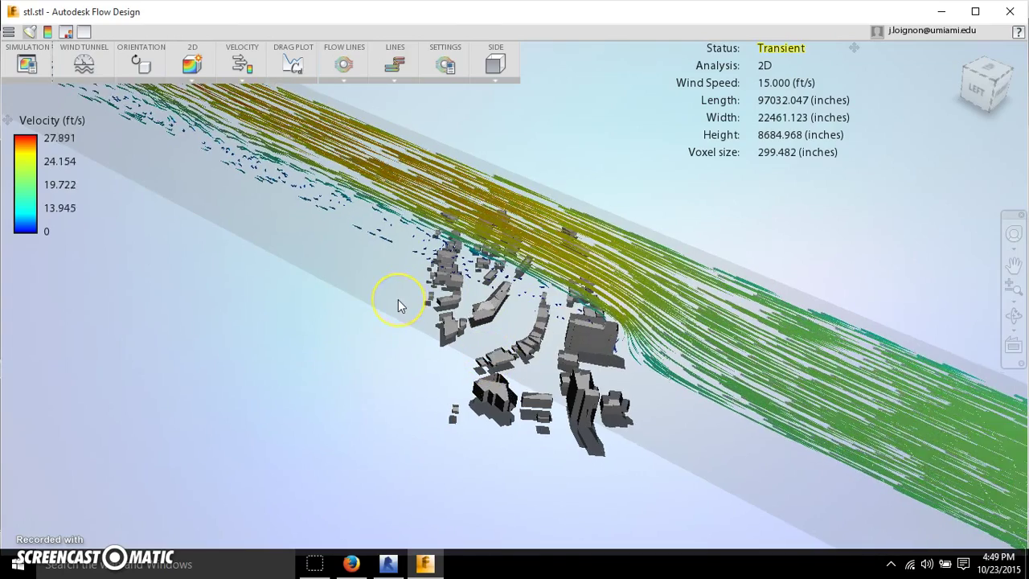
- Shift the flow lines to another position across the wind tunnel's width and view the changed flow over the buildings
{"action": "scroll", "coordinate": [398, 300], "scroll_direction": "down", "scroll_amount": 3}
{"action": "scroll", "coordinate": [400, 302], "scroll_direction": "down", "scroll_amount": 1}
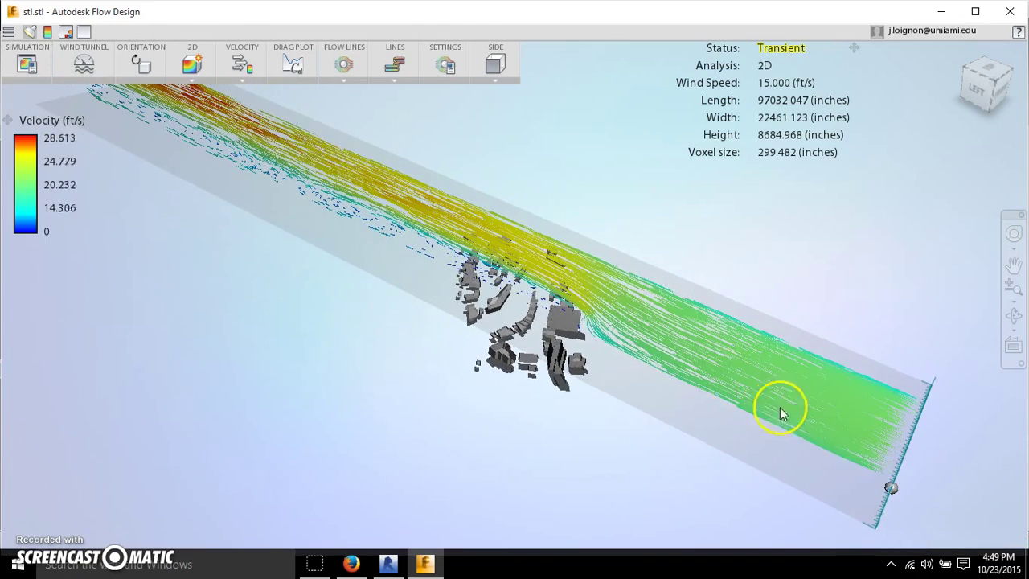
{"action": "left_click_drag", "start_coordinate": [893, 491], "coordinate": [836, 422]}
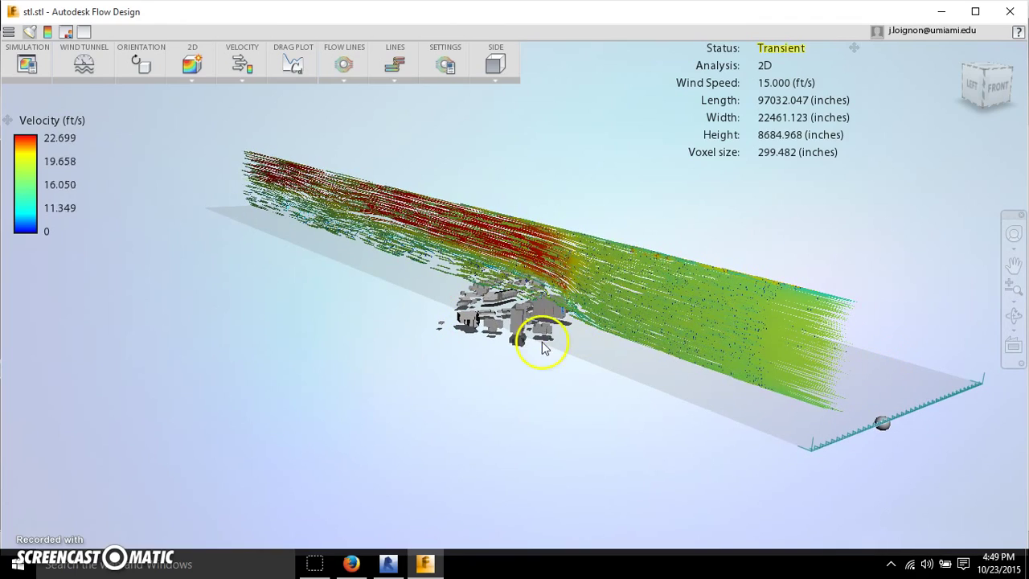
{"action": "left_click_drag", "start_coordinate": [559, 394], "coordinate": [635, 402]}
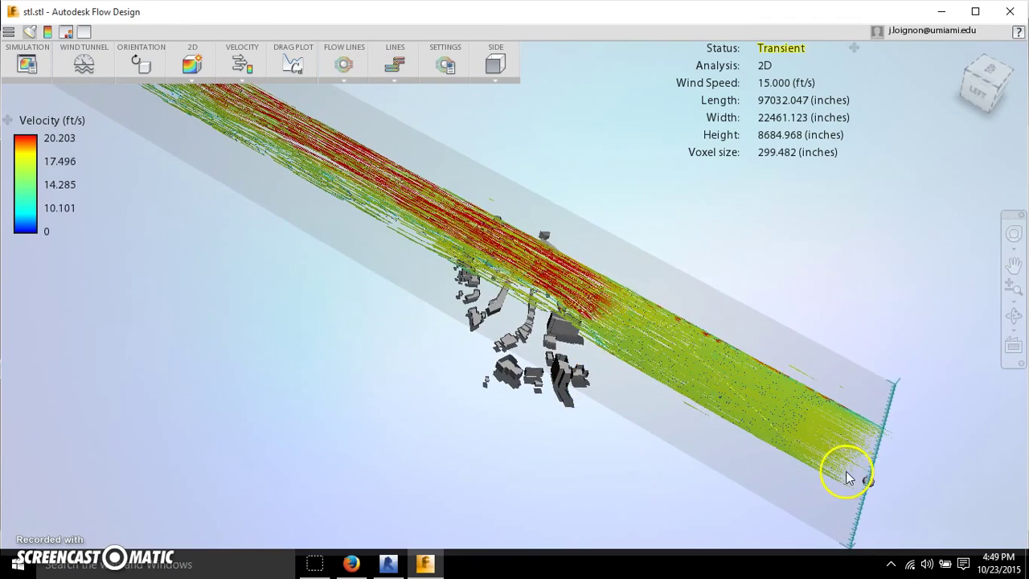
{"action": "left_click_drag", "start_coordinate": [869, 500], "coordinate": [862, 508]}
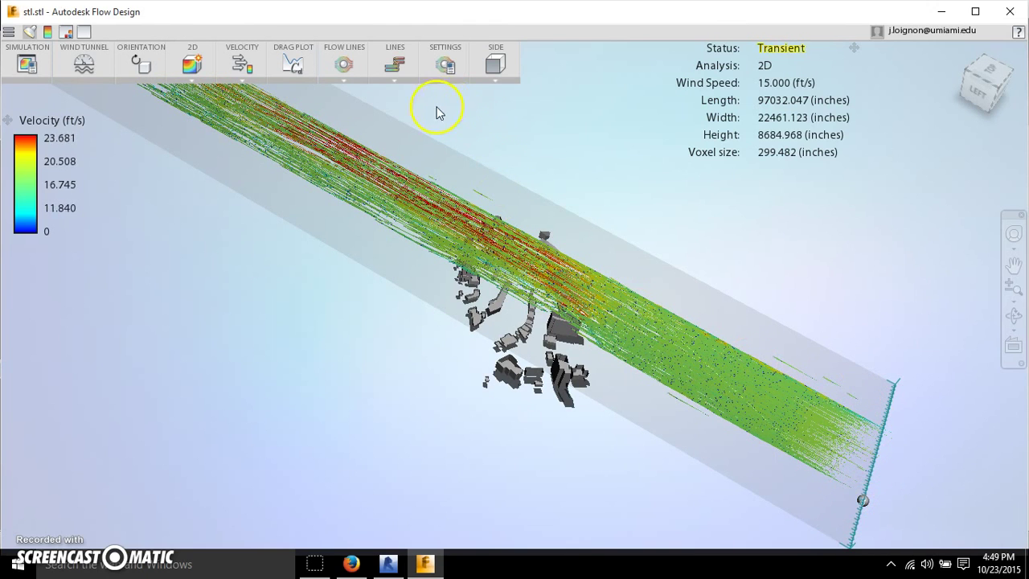
{"action": "left_click", "coordinate": [344, 103]}
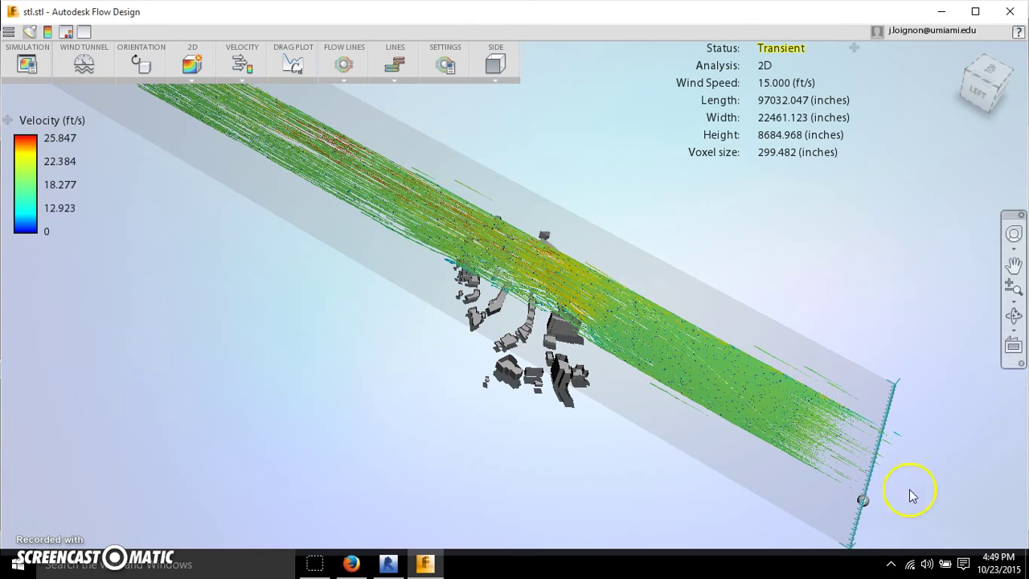
- Change the visualization from flow lines to a plane and shift the plane across the wind tunnel's width, away from the front buildings
{"action": "left_click", "coordinate": [343, 77]}
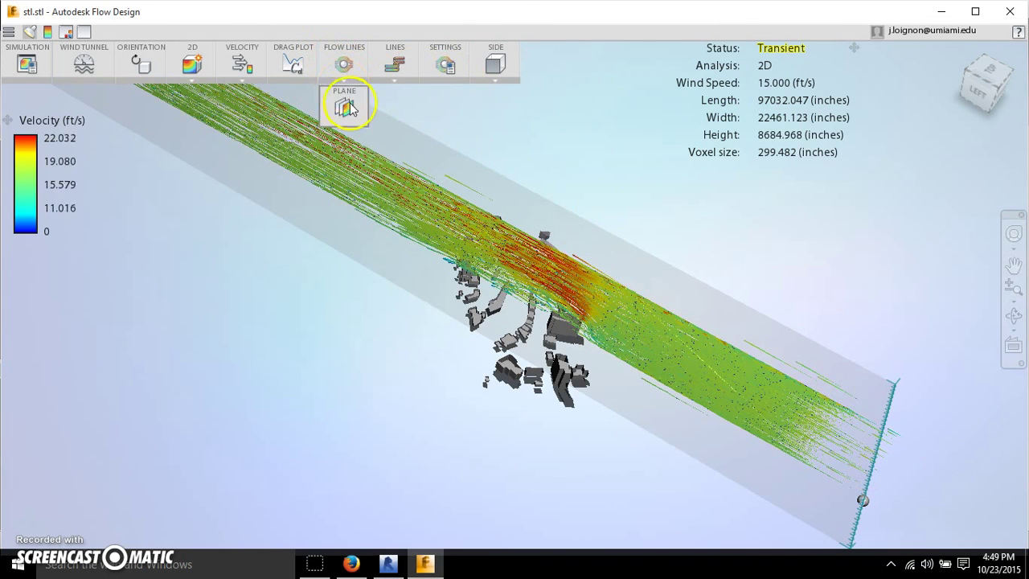
{"action": "left_click", "coordinate": [346, 107]}
{"action": "left_click_drag", "start_coordinate": [863, 503], "coordinate": [875, 489]}
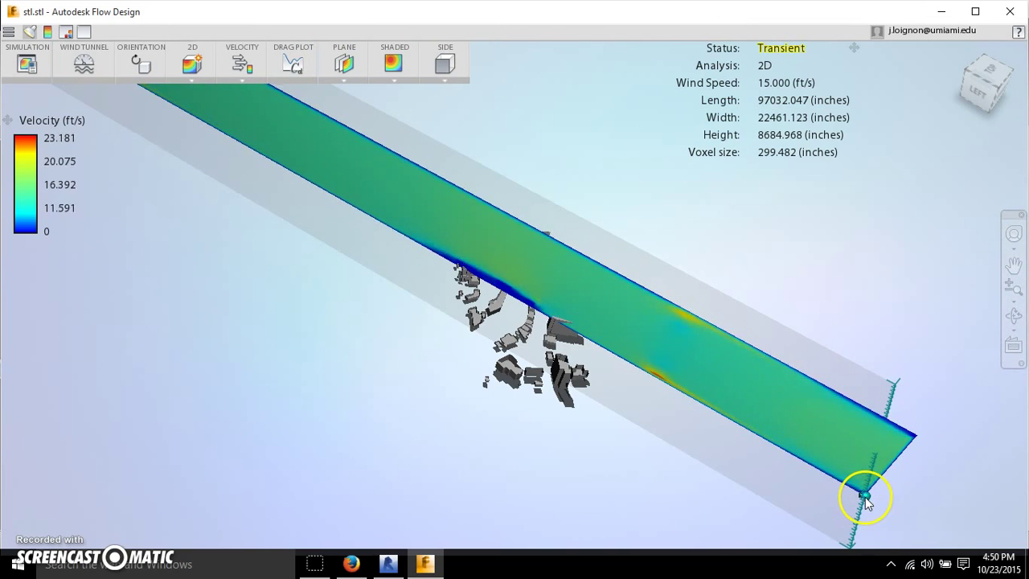
{"action": "left_click_drag", "start_coordinate": [866, 488], "coordinate": [876, 456]}
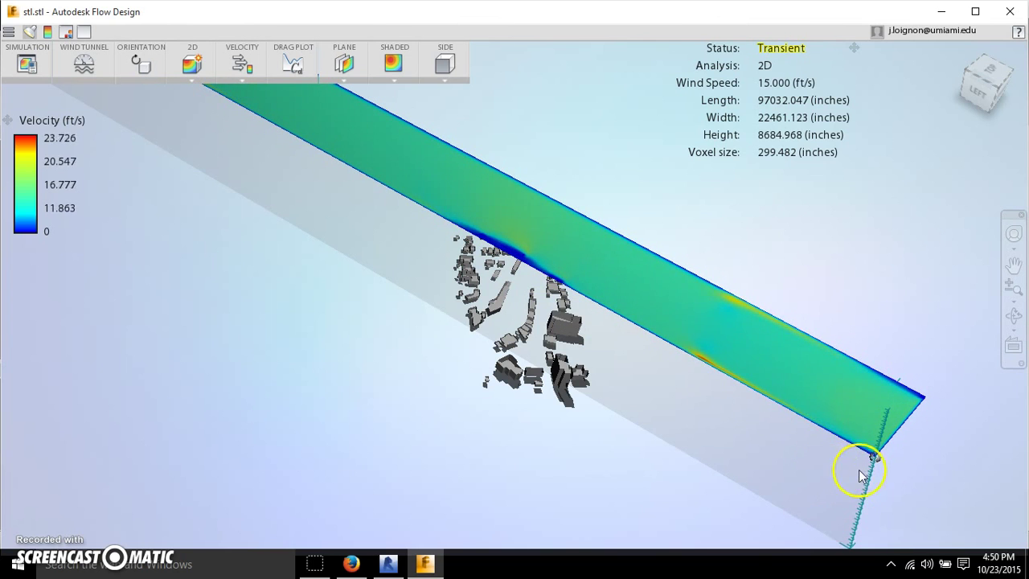
{"action": "mouse_move", "coordinate": [874, 460]}
{"action": "left_mouse_down"}
{"action": "mouse_move", "coordinate": [861, 477]}
{"action": "mouse_move", "coordinate": [886, 466]}
{"action": "left_mouse_up"}
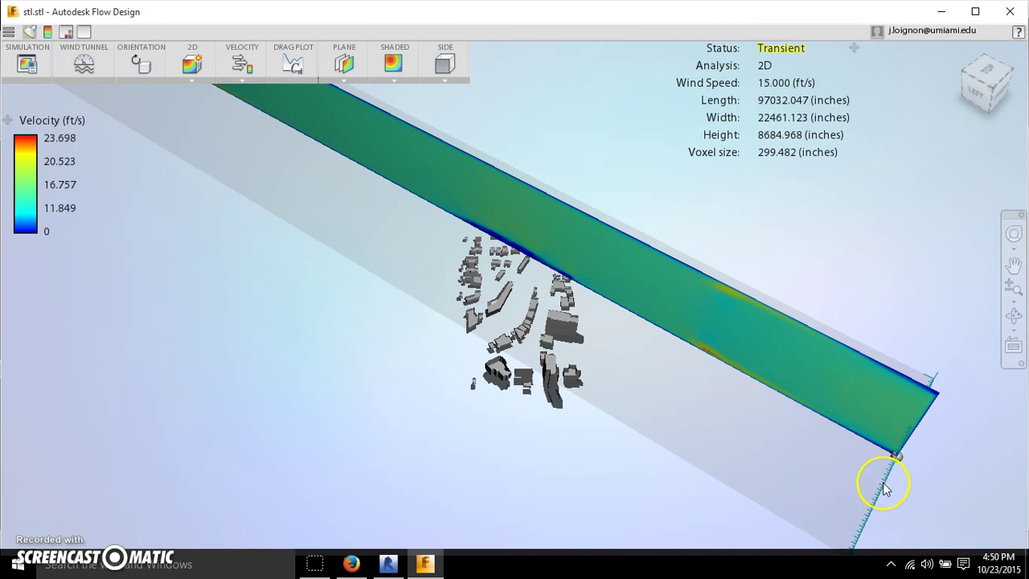
- Move the velocity plane back over the large building and inspect the flow around it up close
{"action": "middle_click_drag", "start_coordinate": [885, 471], "coordinate": [919, 431]}
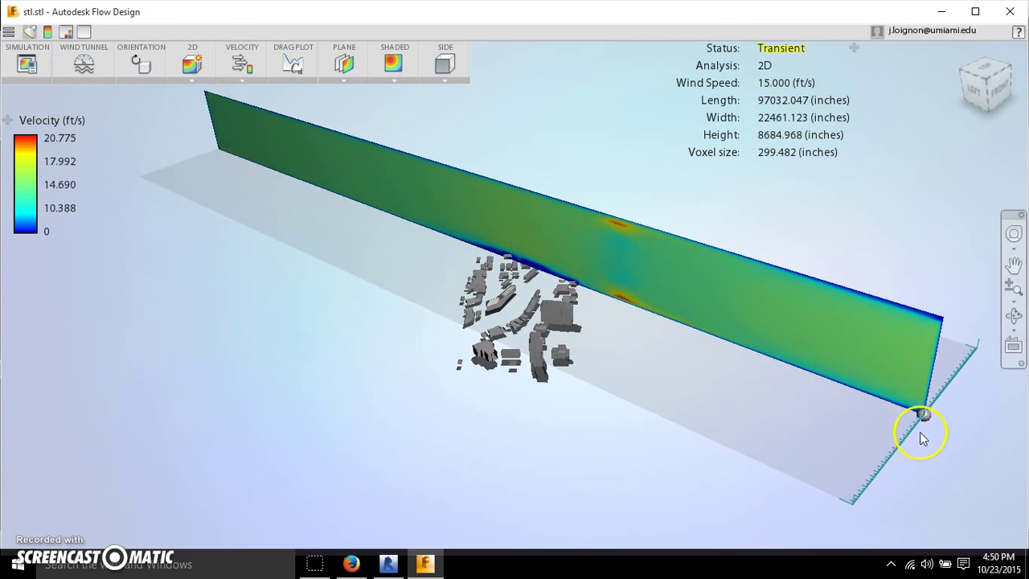
{"action": "left_click_drag", "start_coordinate": [923, 418], "coordinate": [887, 466]}
{"action": "scroll", "coordinate": [510, 304], "scroll_direction": "down", "scroll_amount": 1}
{"action": "scroll", "coordinate": [504, 302], "scroll_direction": "up", "scroll_amount": 4}
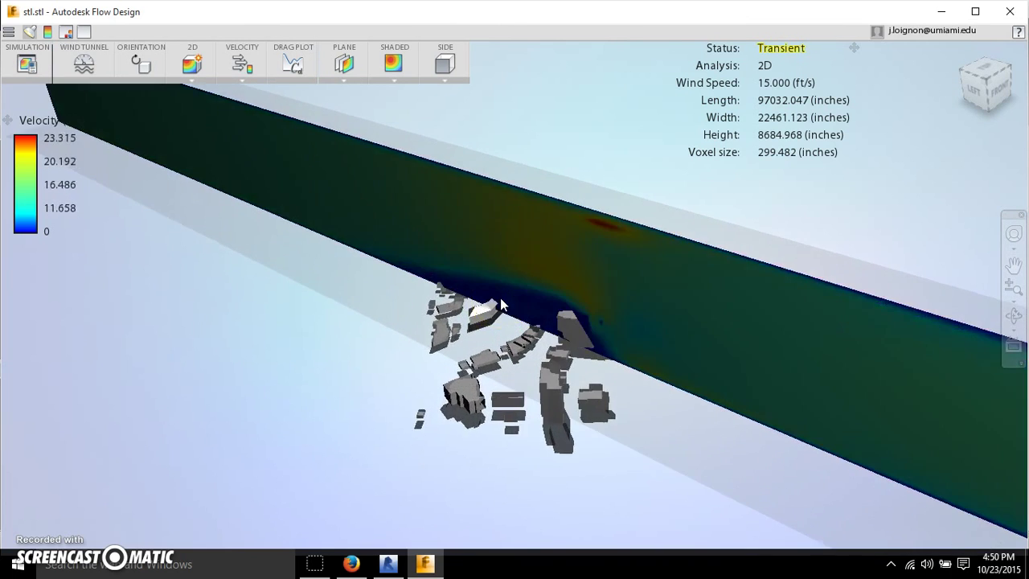
{"action": "scroll", "coordinate": [546, 309], "scroll_direction": "down", "scroll_amount": 3}
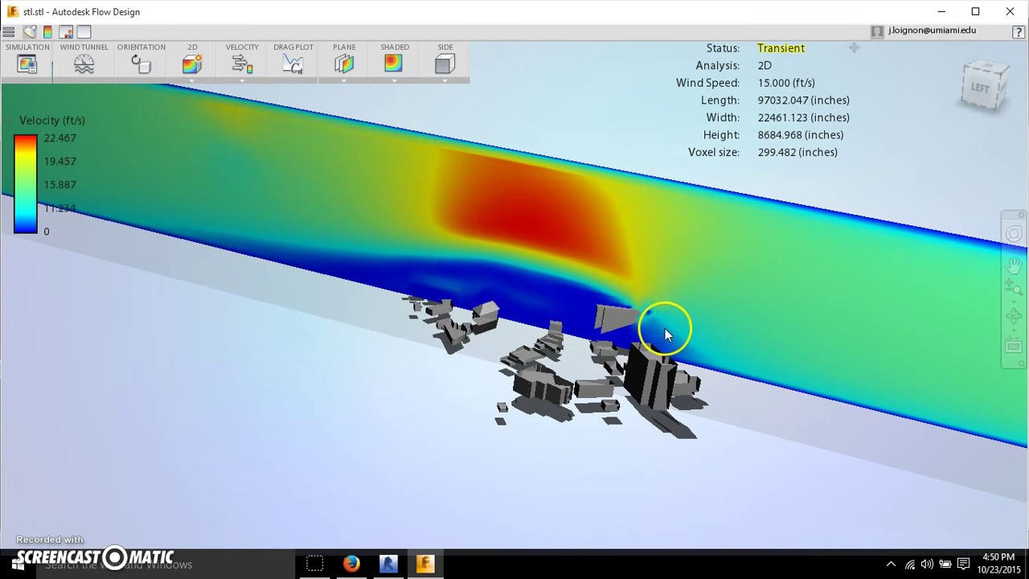
- Change the visualization from the plane back to flow lines and view the wind passing over the buildings
{"action": "left_click", "coordinate": [345, 58]}
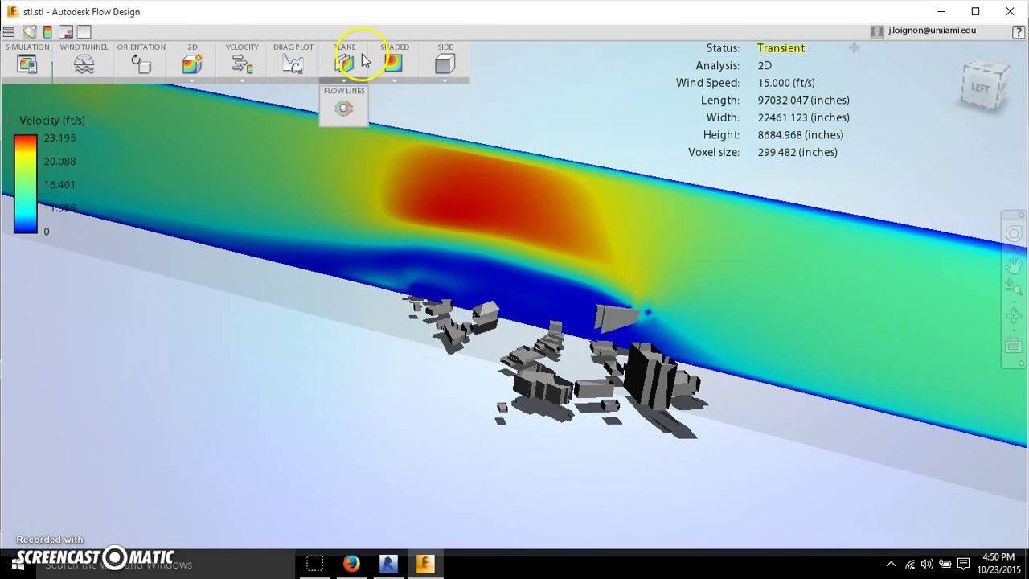
{"action": "left_click", "coordinate": [342, 111]}
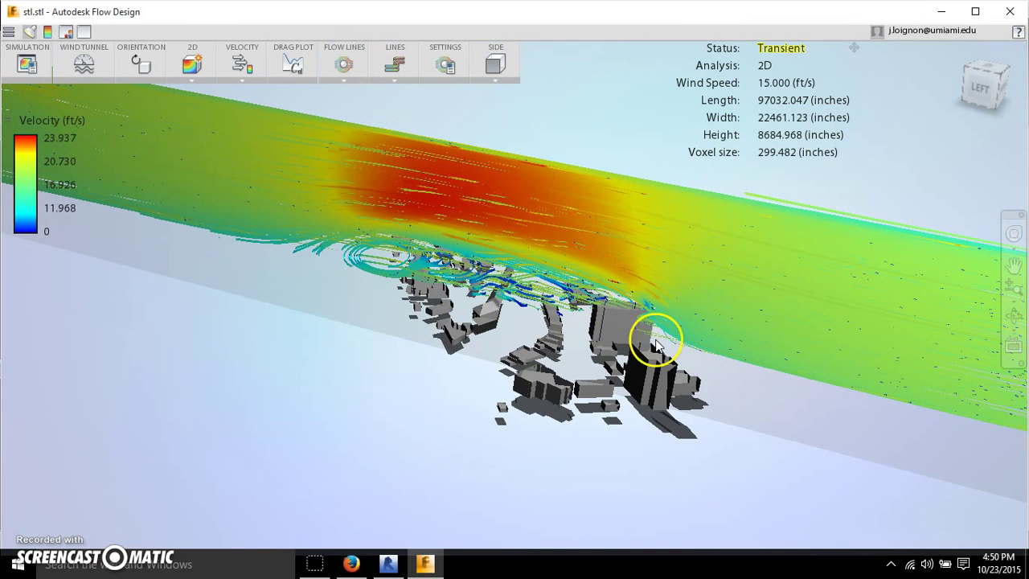
{"action": "left_click_drag", "start_coordinate": [596, 318], "coordinate": [590, 368]}
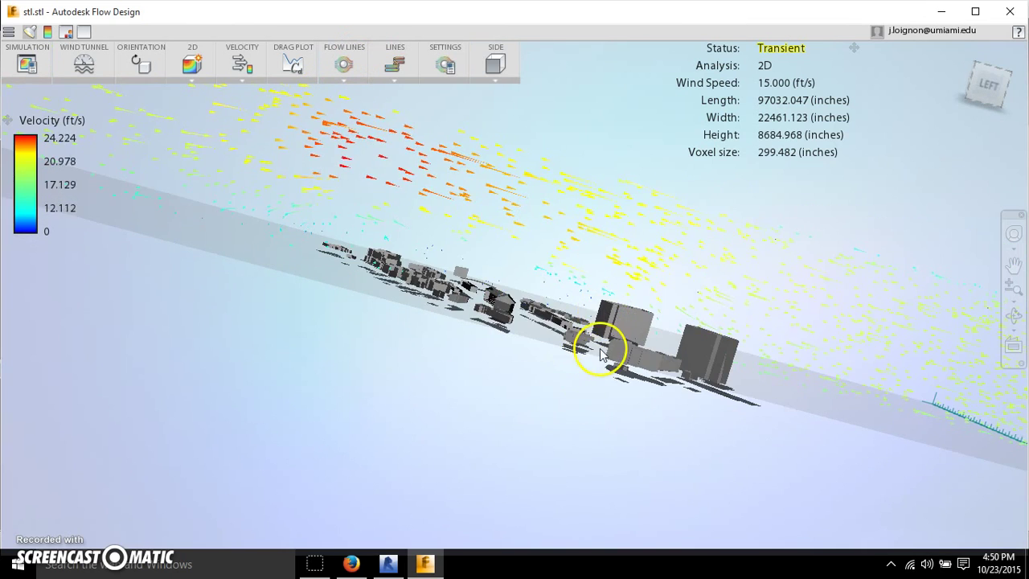
{"action": "left_click_drag", "start_coordinate": [593, 271], "coordinate": [592, 301]}
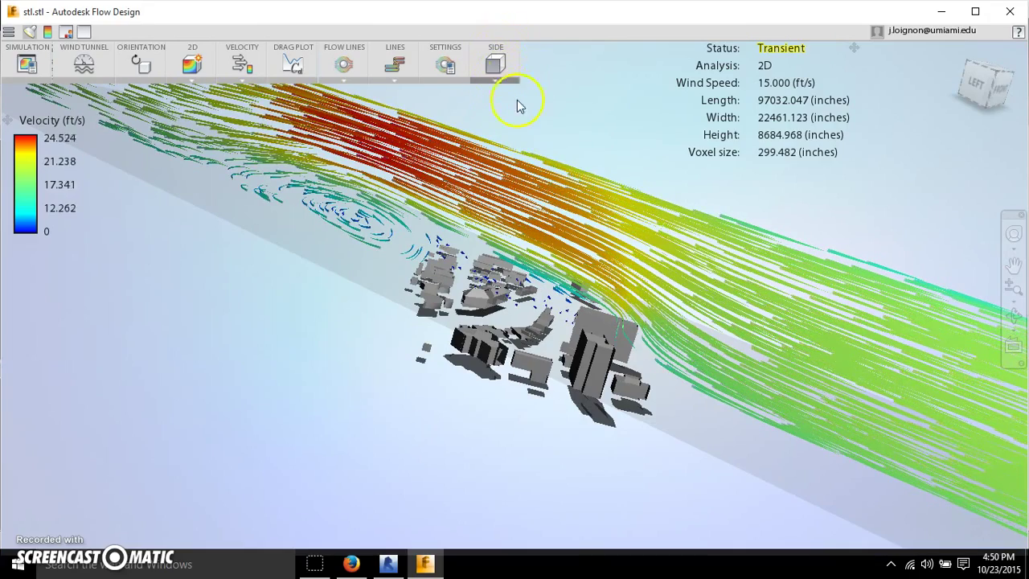
- Switch repeatedly between the lighting models to compare the flow line shading, and view the result from the side
{"action": "left_click", "coordinate": [30, 36]}
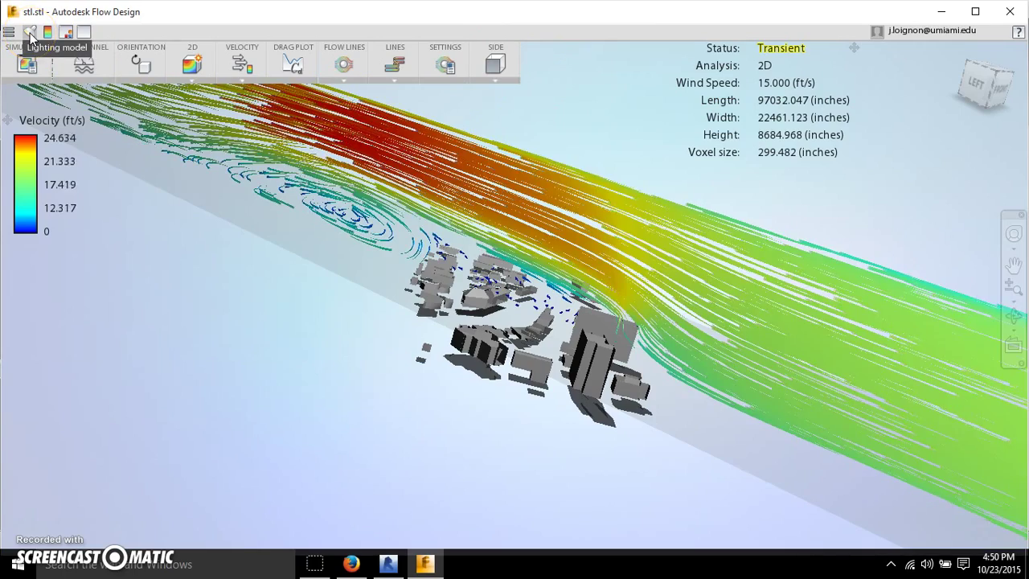
{"action": "left_click", "coordinate": [30, 35]}
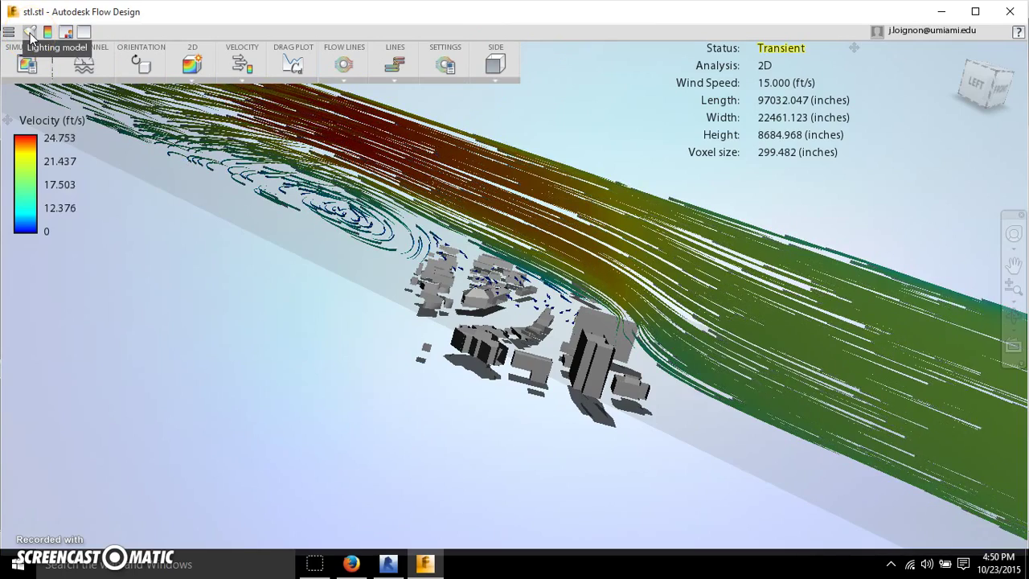
{"action": "left_click", "coordinate": [30, 35]}
{"action": "left_click", "coordinate": [30, 36]}
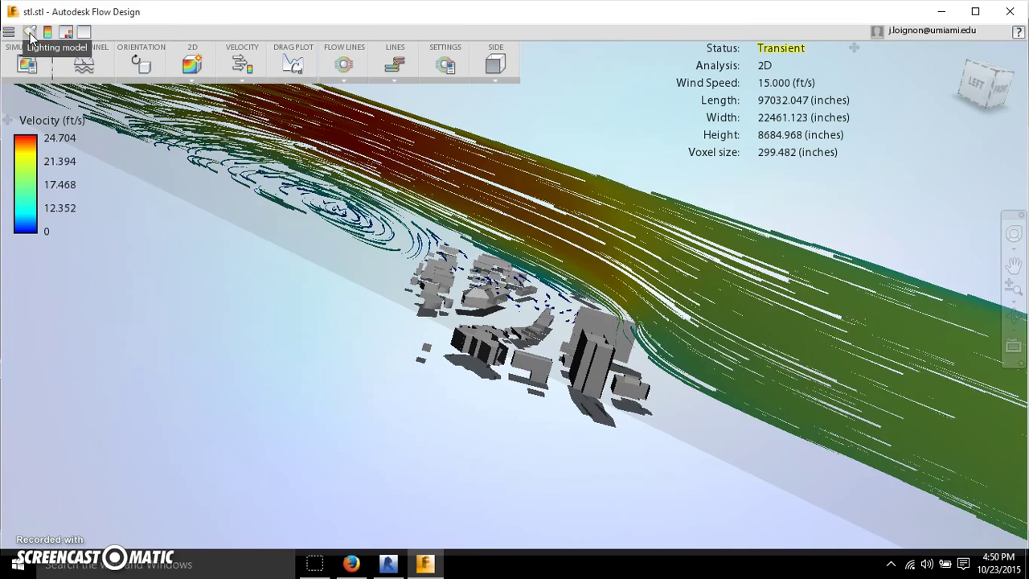
{"action": "left_click", "coordinate": [29, 35]}
{"action": "left_click", "coordinate": [30, 35]}
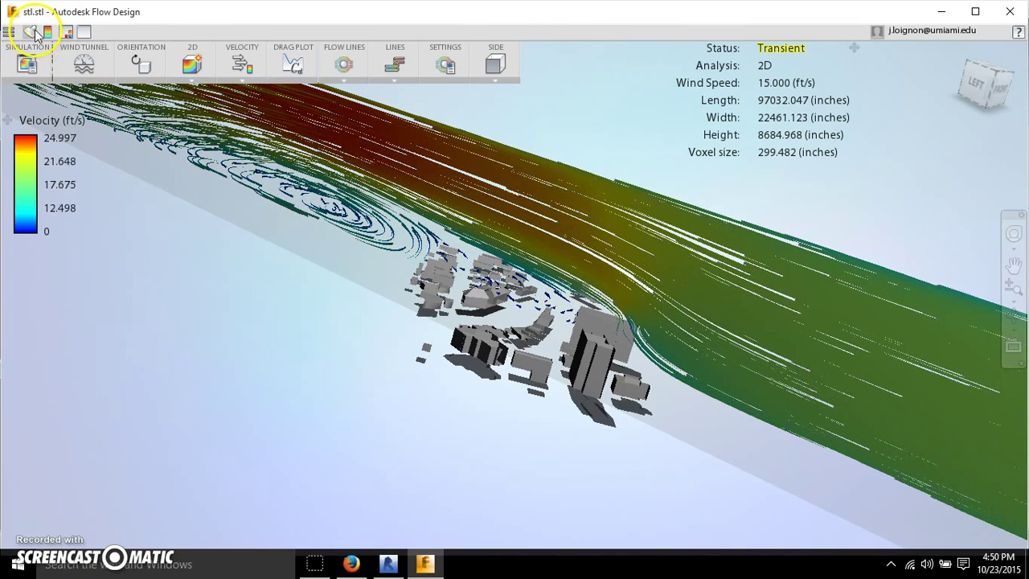
{"action": "left_click", "coordinate": [34, 33]}
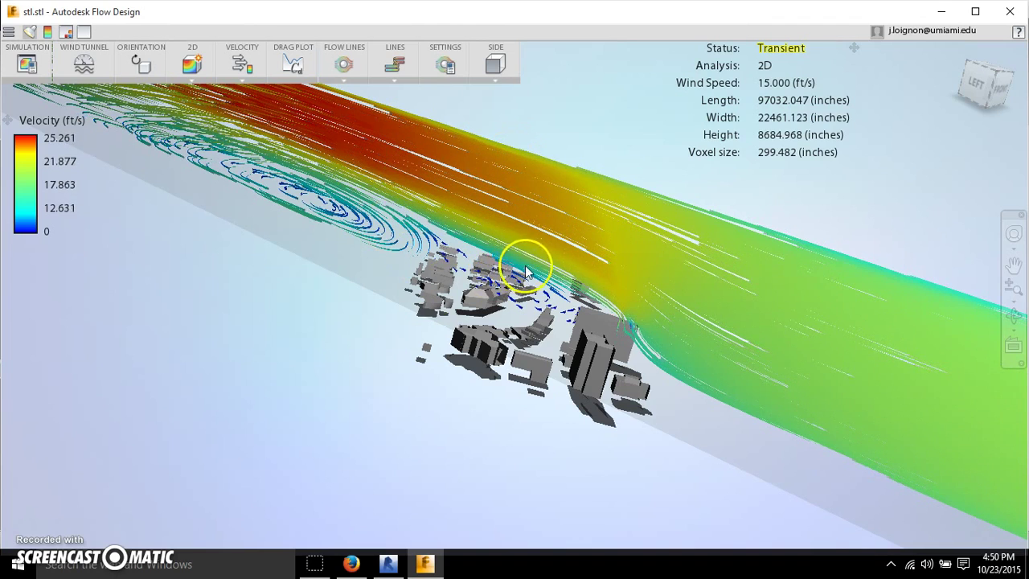
{"action": "middle_click_drag", "start_coordinate": [524, 262], "coordinate": [364, 223]}
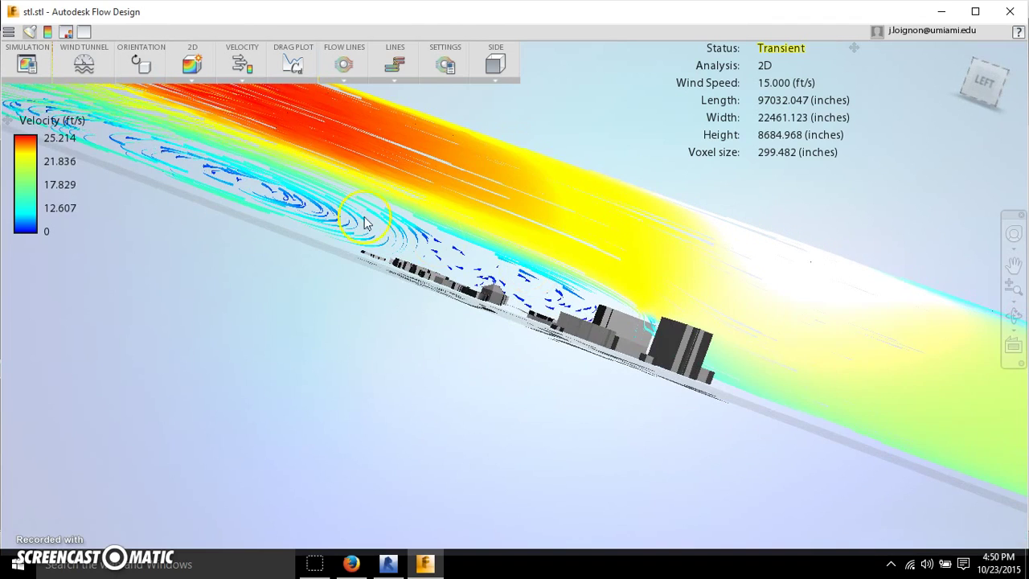
- Try the Blue-Red-Yellow and Grey color schemes on the velocity results, returning to Standard
{"action": "left_click", "coordinate": [50, 32]}
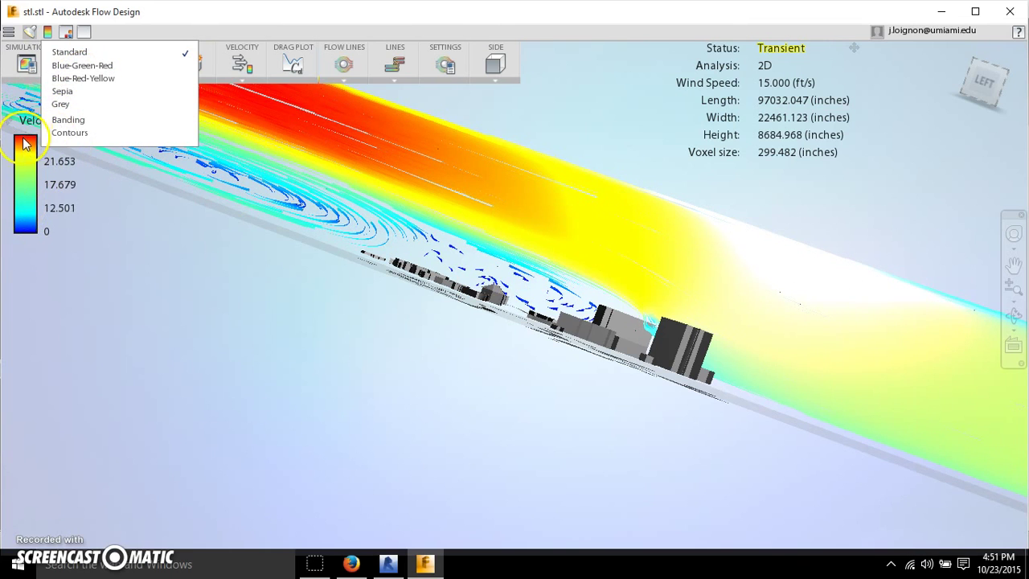
{"action": "left_click", "coordinate": [93, 78]}
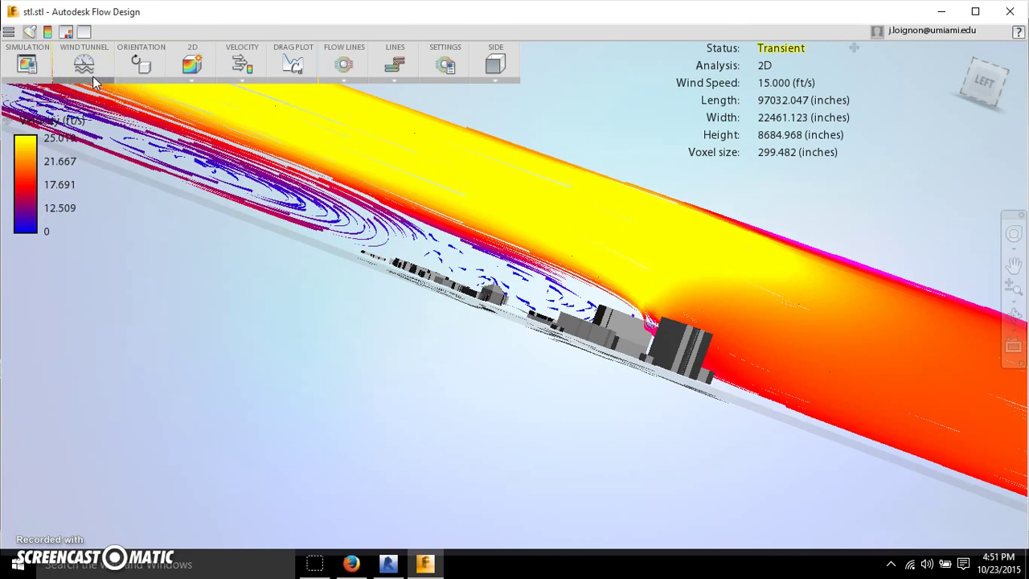
{"action": "left_click", "coordinate": [48, 34]}
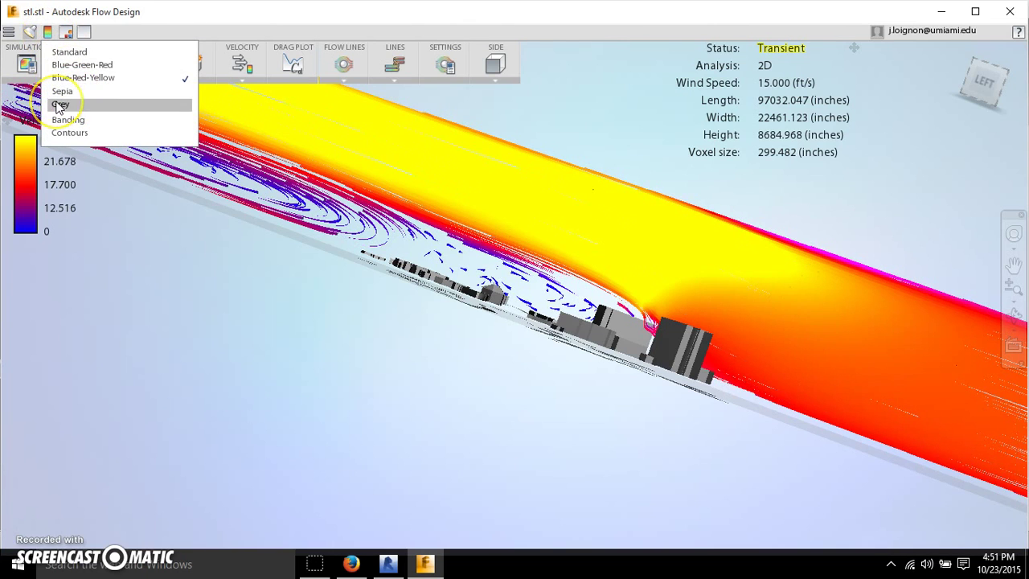
{"action": "left_click", "coordinate": [59, 105]}
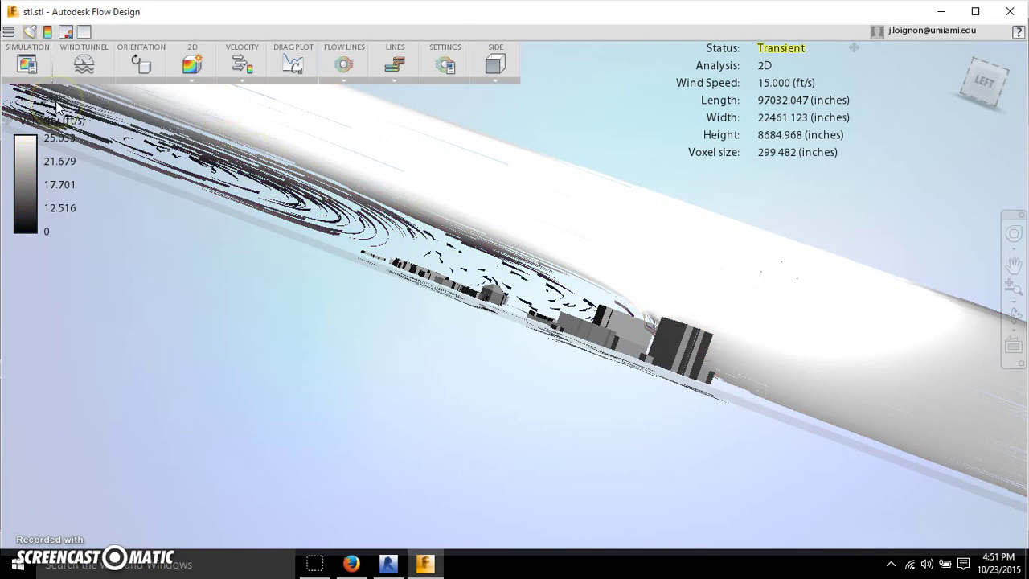
{"action": "left_click", "coordinate": [46, 31]}
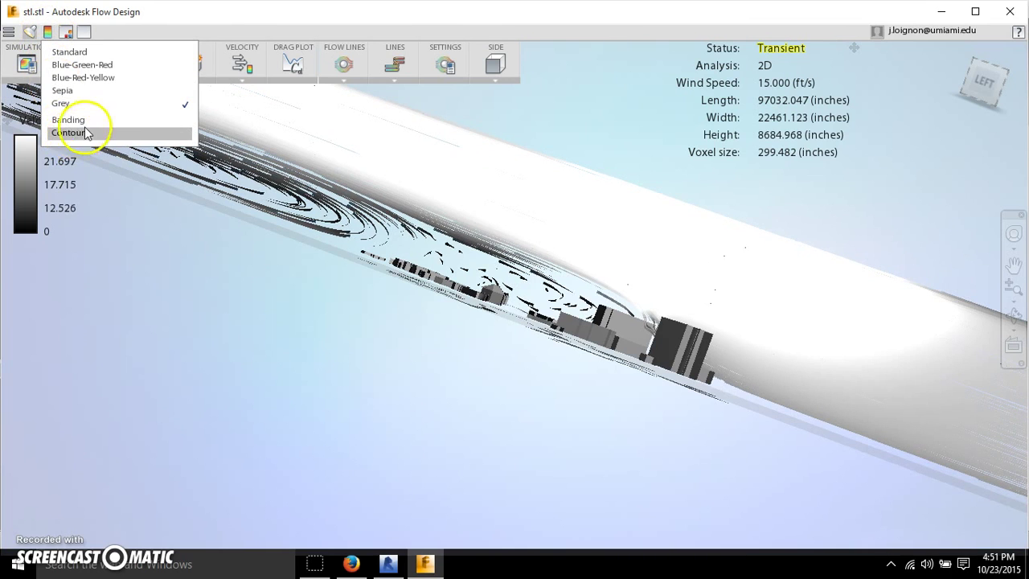
{"action": "left_click", "coordinate": [71, 52]}
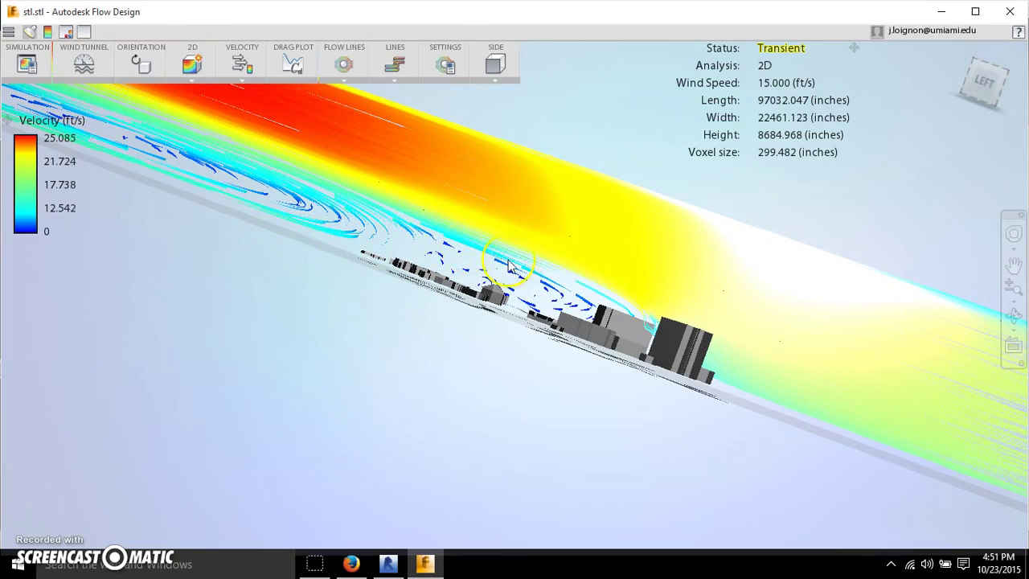
{"action": "left_click_drag", "start_coordinate": [508, 268], "coordinate": [700, 345]}
{"action": "left_click_drag", "start_coordinate": [592, 340], "coordinate": [632, 329]}
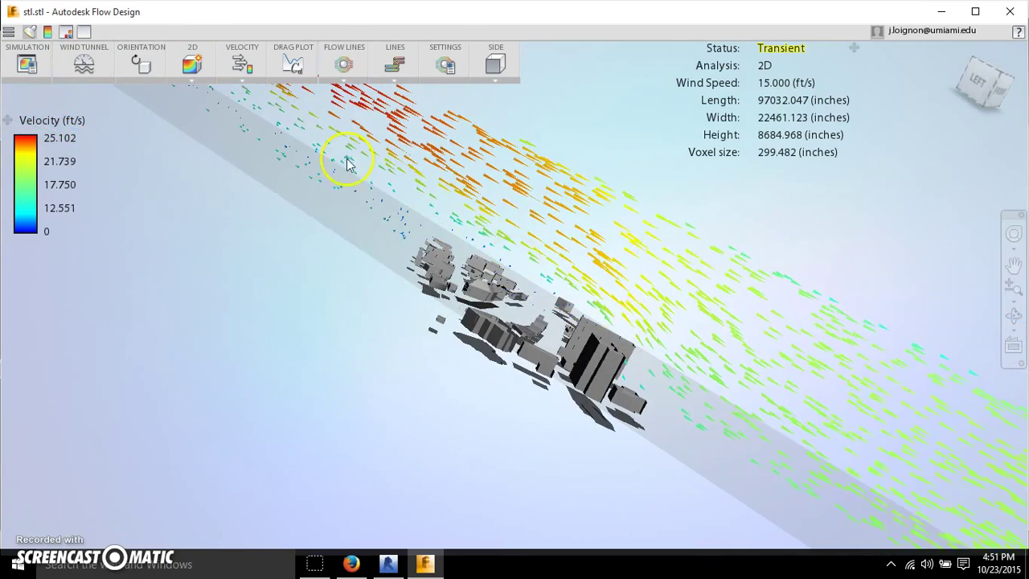
- Try the Dark background theme, view the flow lines against it, and restore the Light theme
{"action": "left_click", "coordinate": [65, 34]}
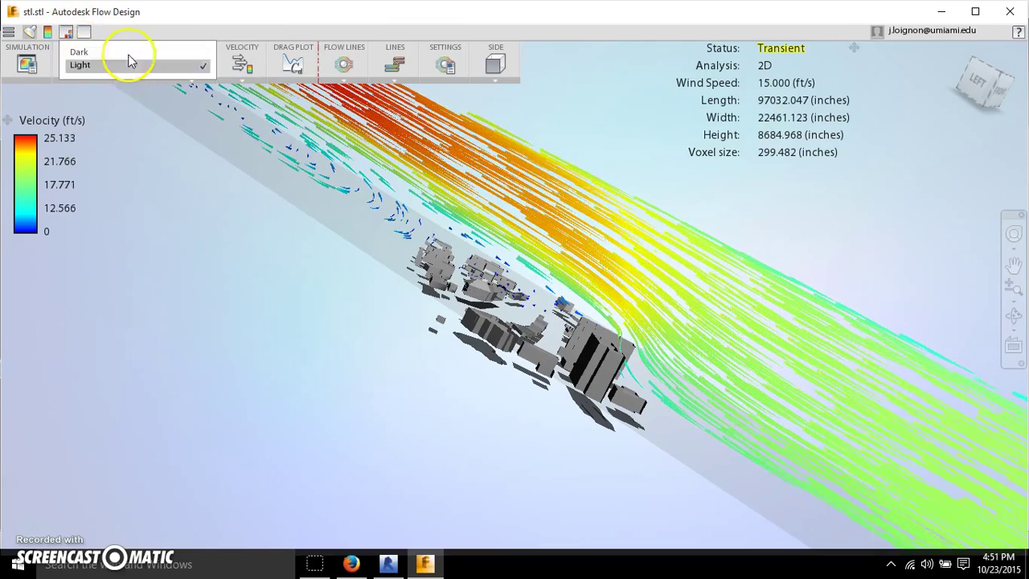
{"action": "left_click", "coordinate": [129, 53]}
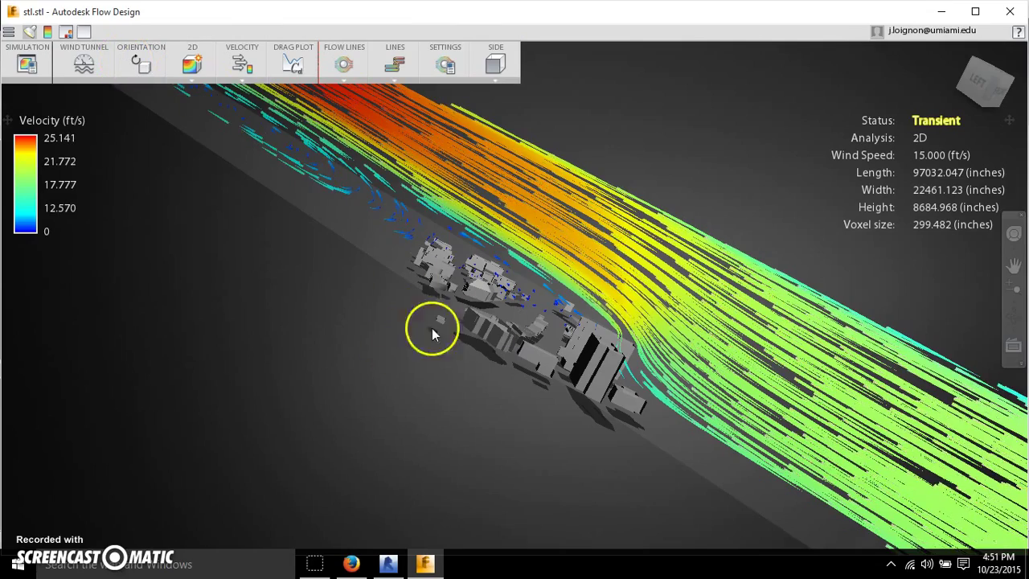
{"action": "left_click_drag", "start_coordinate": [540, 248], "coordinate": [322, 199]}
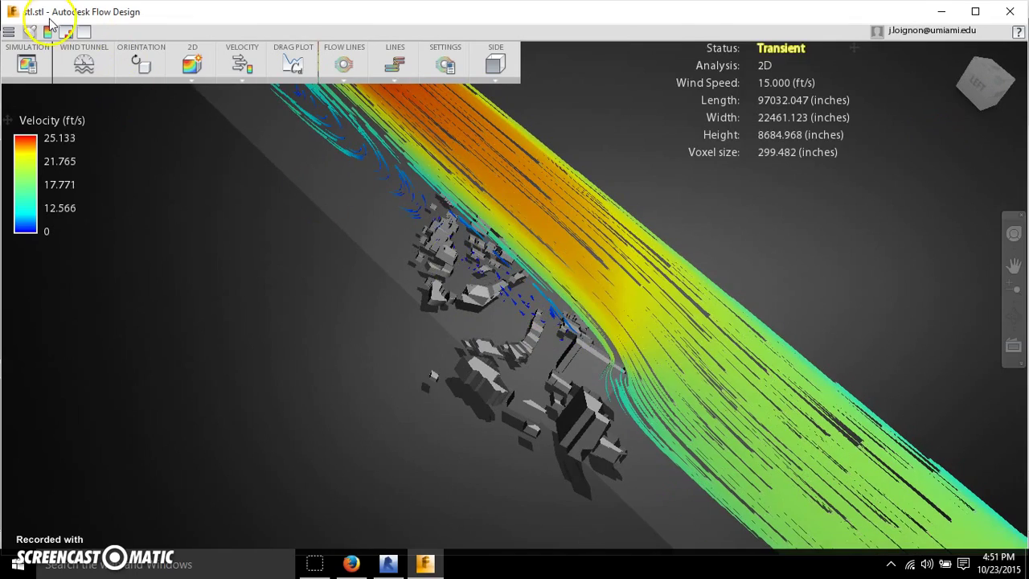
{"action": "left_click", "coordinate": [71, 36]}
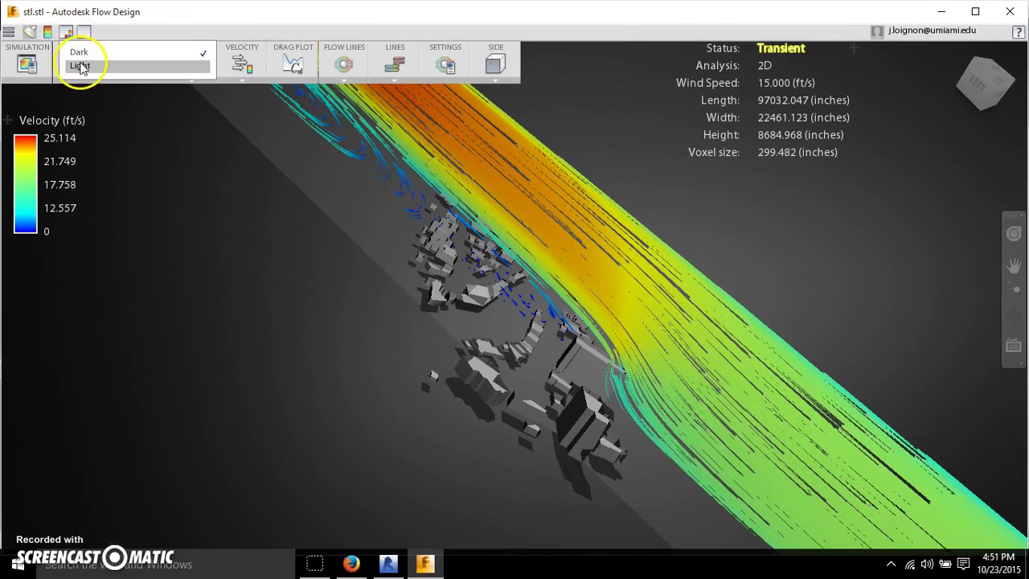
{"action": "left_click", "coordinate": [76, 68]}
{"action": "left_click", "coordinate": [80, 92]}
{"action": "left_click_drag", "start_coordinate": [489, 208], "coordinate": [337, 137]}
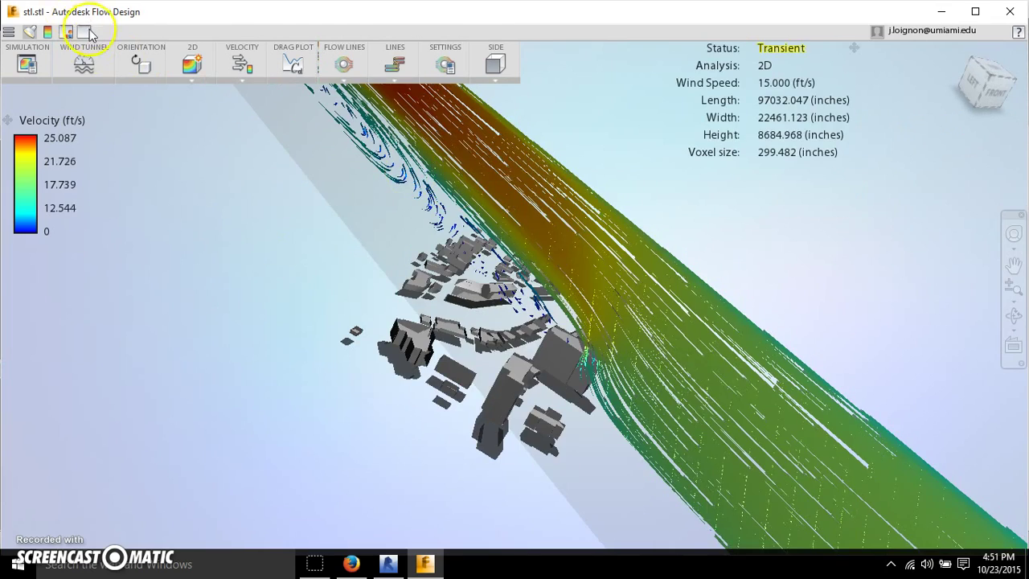
{"action": "left_click", "coordinate": [84, 33]}
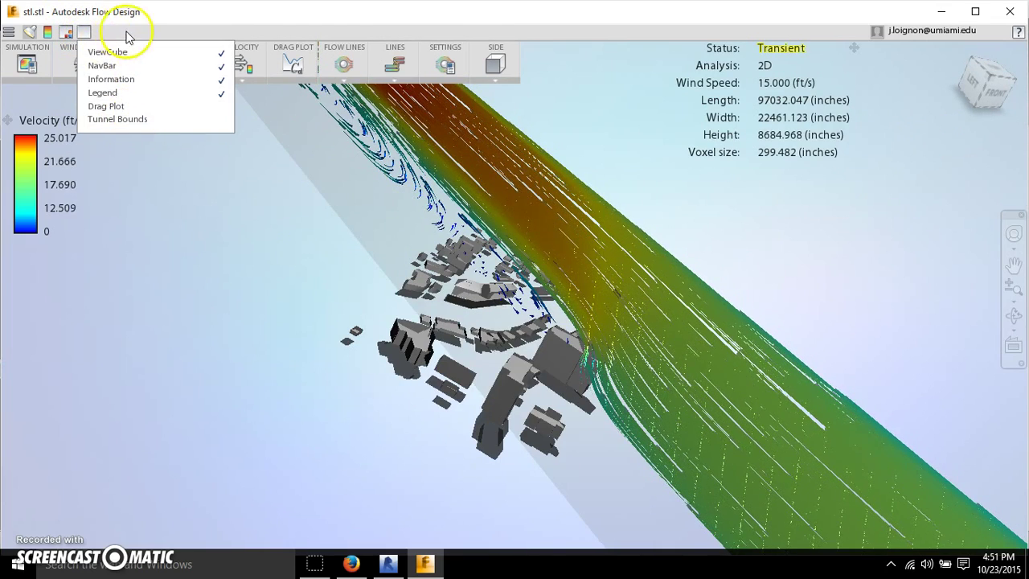
{"action": "left_click", "coordinate": [84, 34]}
{"action": "left_click", "coordinate": [84, 34]}
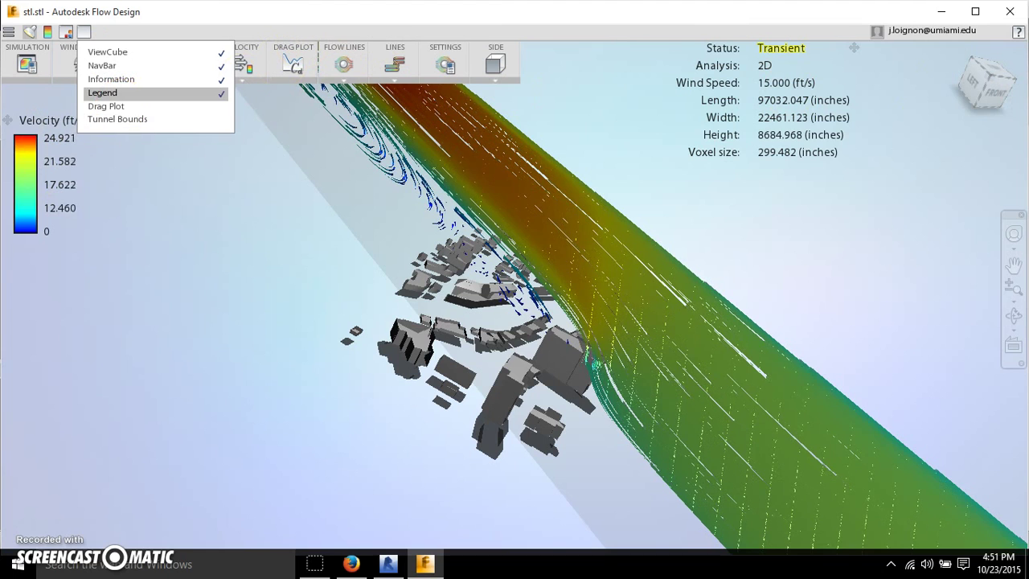
{"action": "left_click", "coordinate": [183, 161]}
{"action": "left_click_drag", "start_coordinate": [383, 255], "coordinate": [684, 133]}
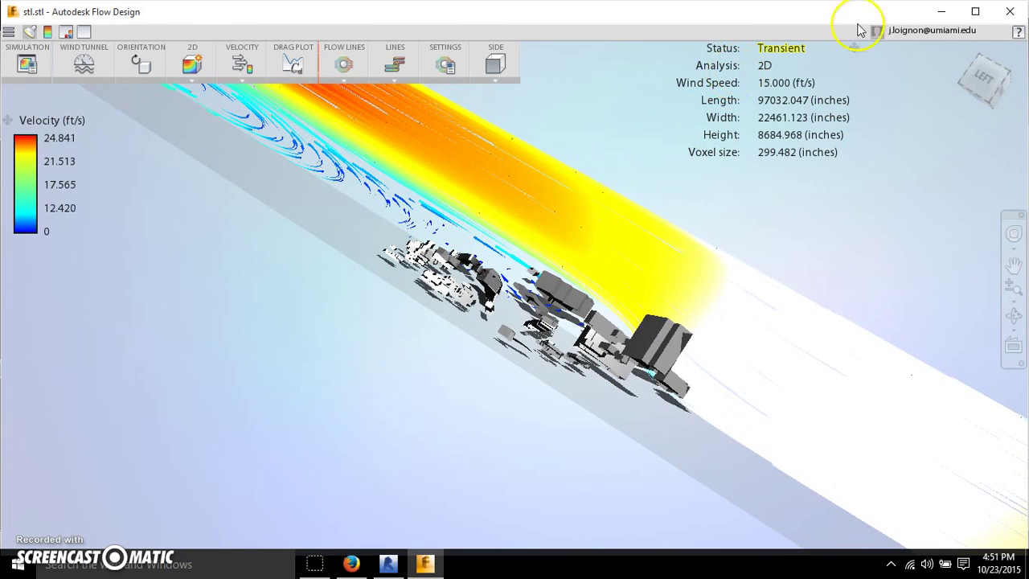
- Move the simulation information block below the velocity legend, and check the wind tunnel settings without changing them
{"action": "left_click_drag", "start_coordinate": [854, 48], "coordinate": [281, 330]}
{"action": "left_click_drag", "start_coordinate": [124, 418], "coordinate": [89, 344]}
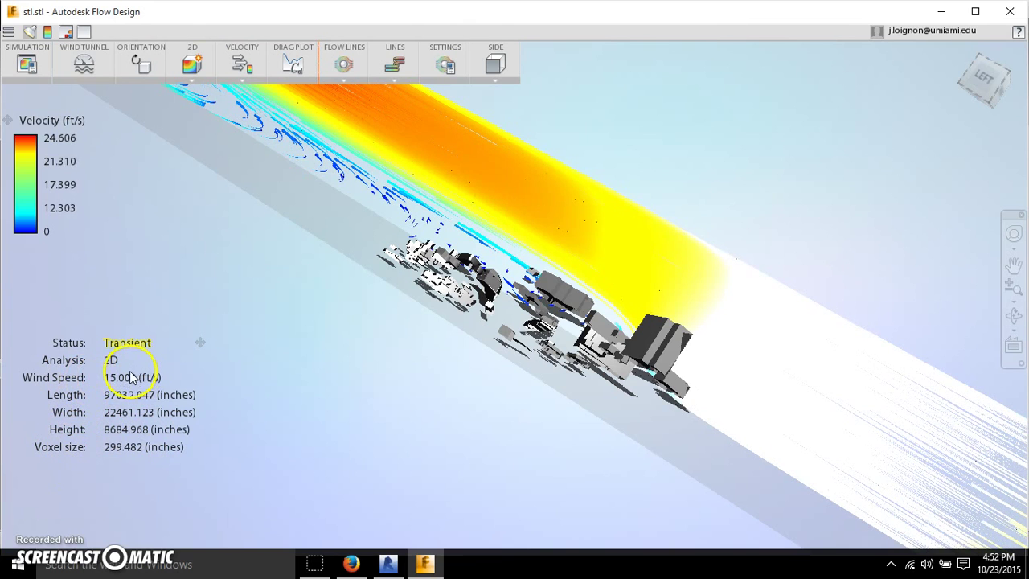
{"action": "left_click", "coordinate": [86, 53]}
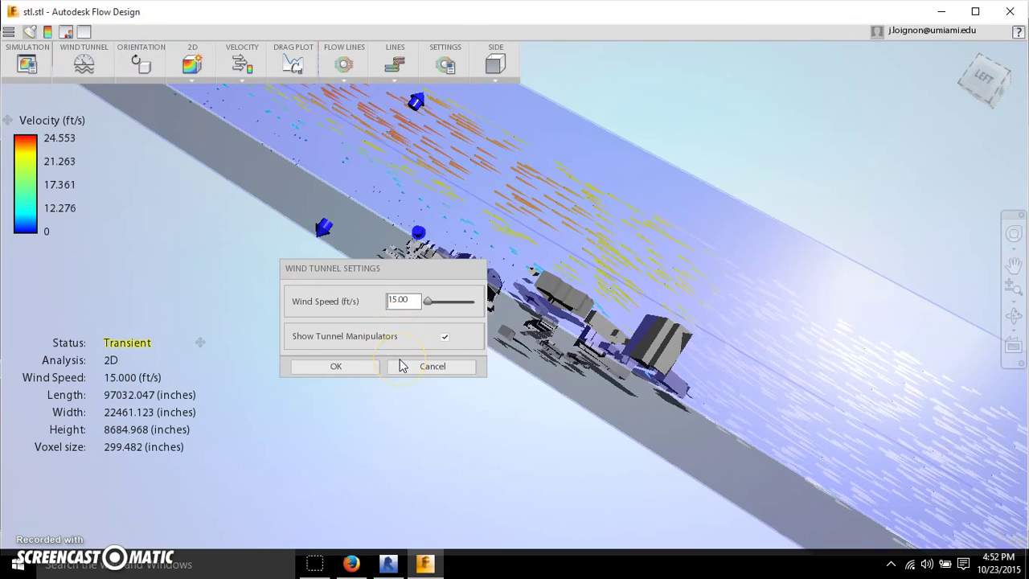
{"action": "left_click", "coordinate": [354, 365]}
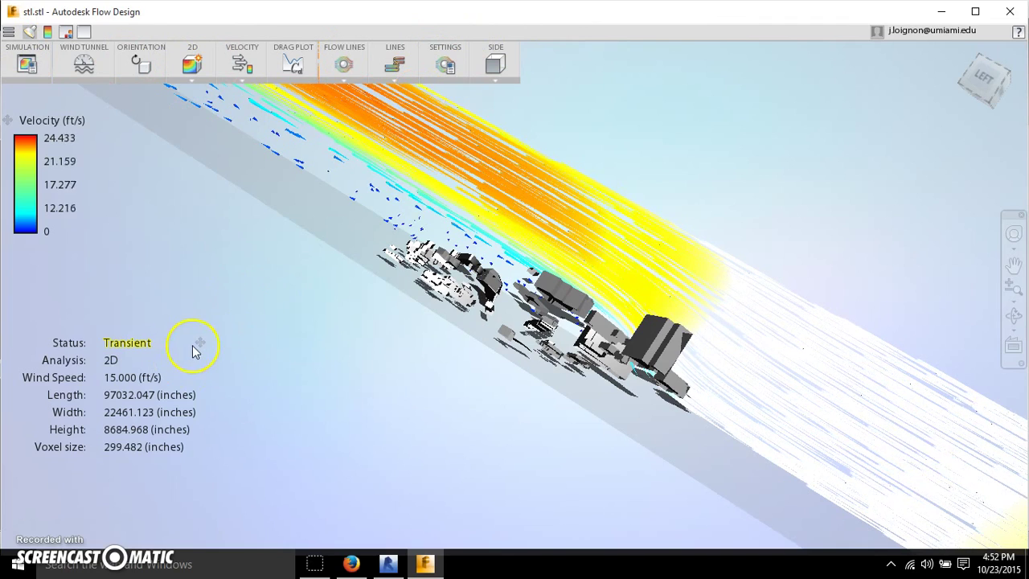
- Move the simulation information block beside the view cube, and turn the model to see the flow from its right side
{"action": "left_click_drag", "start_coordinate": [200, 343], "coordinate": [912, 63]}
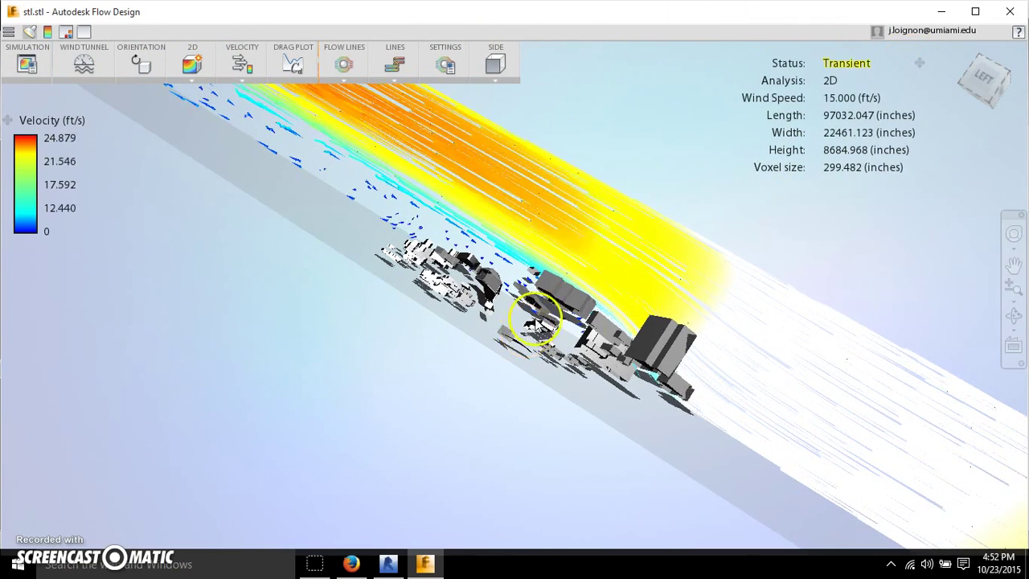
{"action": "mouse_move", "coordinate": [636, 313]}
{"action": "left_mouse_down"}
{"action": "mouse_move", "coordinate": [592, 325]}
{"action": "mouse_move", "coordinate": [615, 299]}
{"action": "mouse_move", "coordinate": [670, 321]}
{"action": "mouse_move", "coordinate": [609, 311]}
{"action": "mouse_move", "coordinate": [639, 305]}
{"action": "mouse_move", "coordinate": [584, 297]}
{"action": "mouse_move", "coordinate": [450, 211]}
{"action": "mouse_move", "coordinate": [417, 219]}
{"action": "mouse_move", "coordinate": [409, 234]}
{"action": "left_mouse_up"}
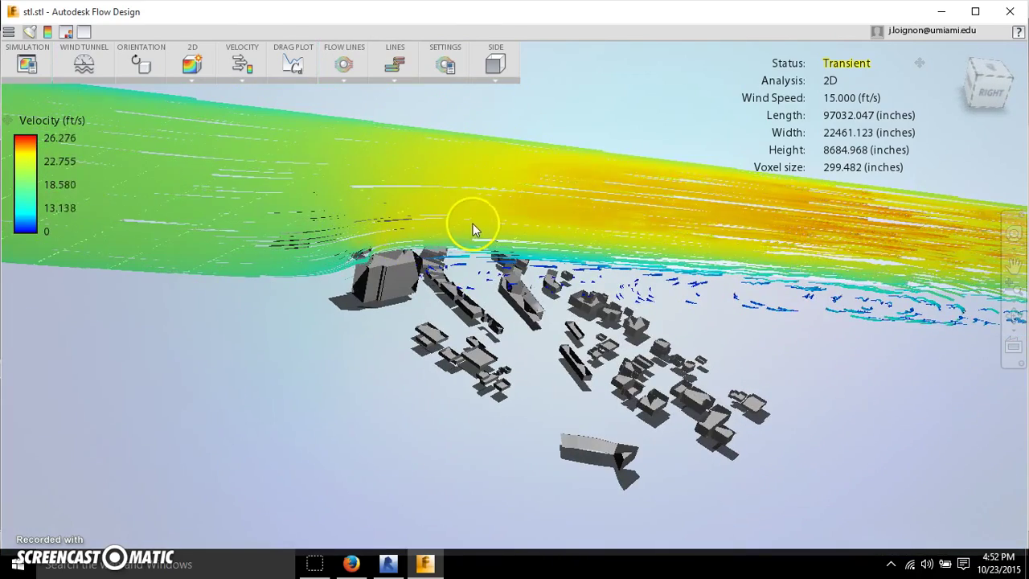
- Set the flow lines to a count of 1001, a speed of 500% and a length of 85
{"action": "left_click", "coordinate": [448, 67]}
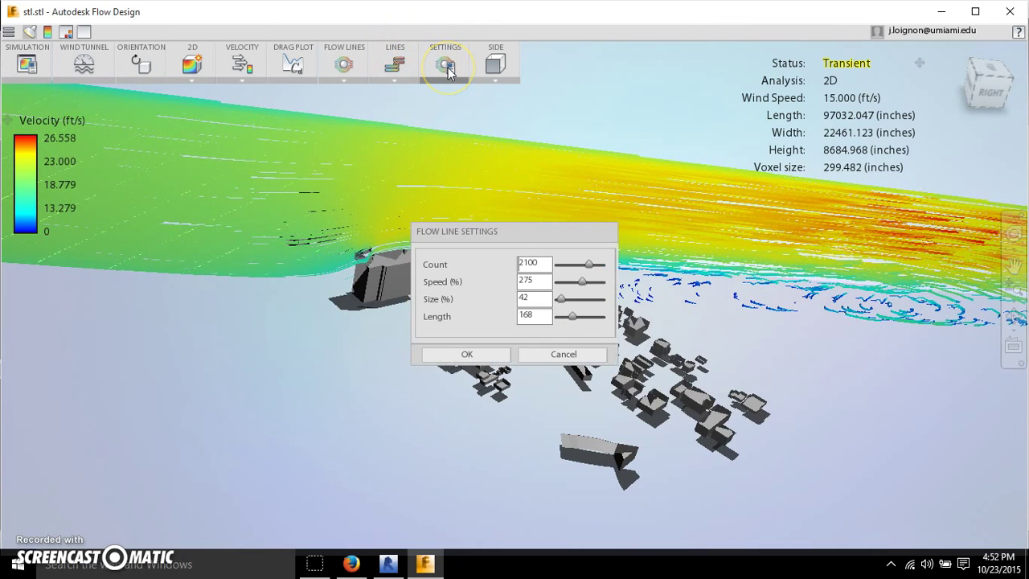
{"action": "left_click", "coordinate": [573, 265]}
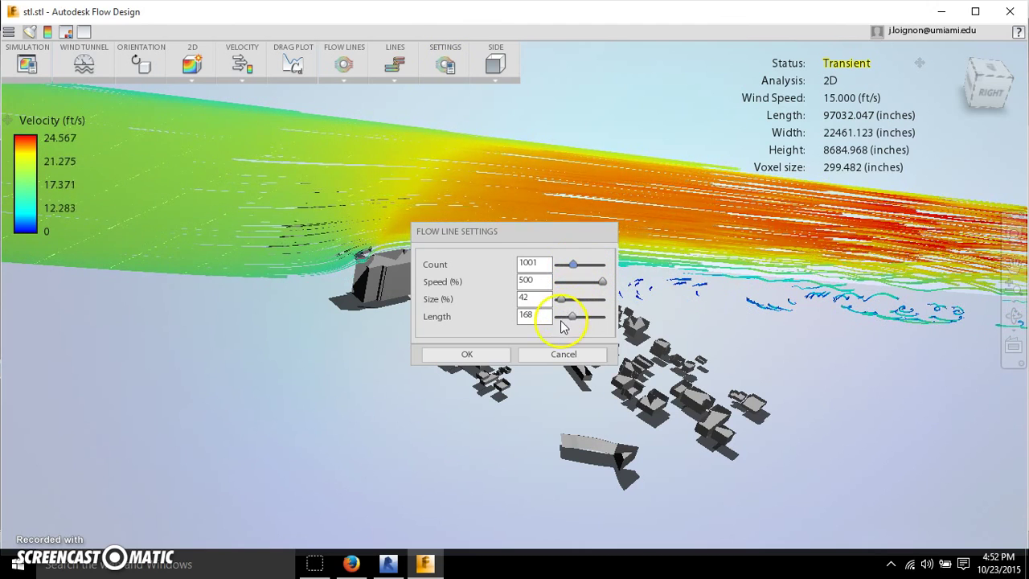
{"action": "left_click_drag", "start_coordinate": [574, 318], "coordinate": [566, 316]}
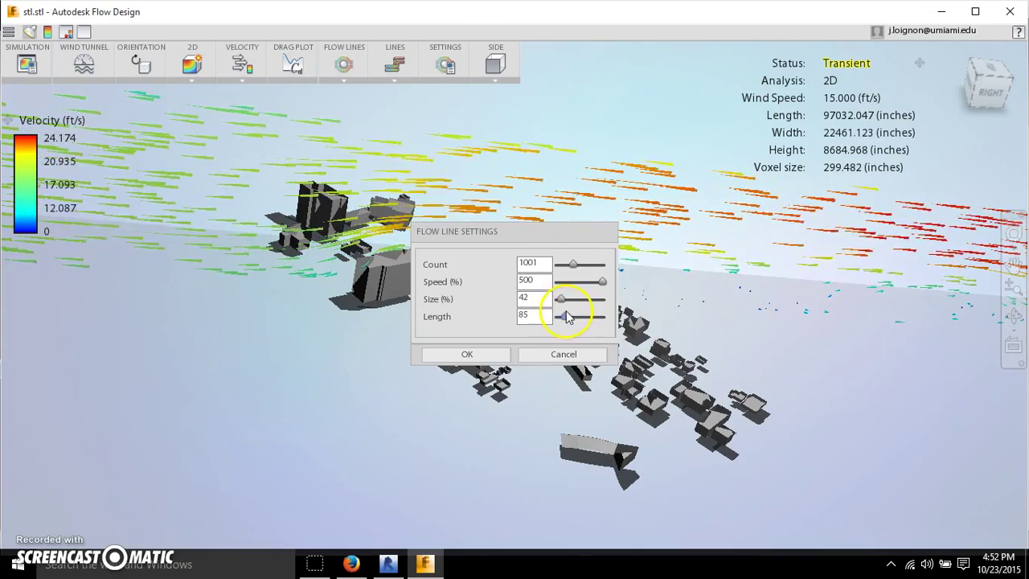
{"action": "left_click", "coordinate": [466, 354]}
- Examine the flow lines passing over the tall block and the surrounding buildings from several angles, both close up and farther away
{"action": "left_click_drag", "start_coordinate": [471, 345], "coordinate": [489, 276]}
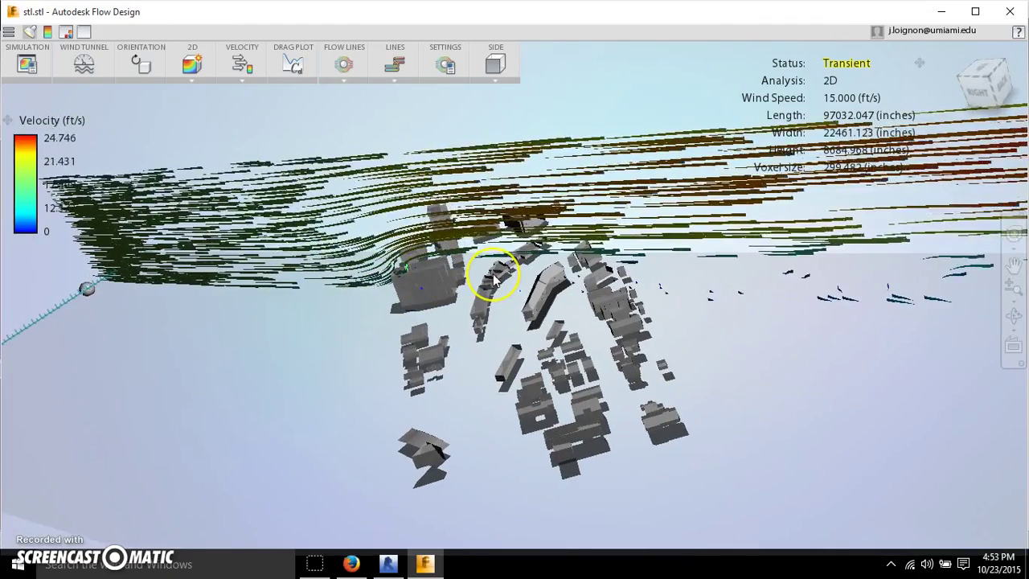
{"action": "scroll", "coordinate": [493, 278], "scroll_direction": "up", "scroll_amount": 5}
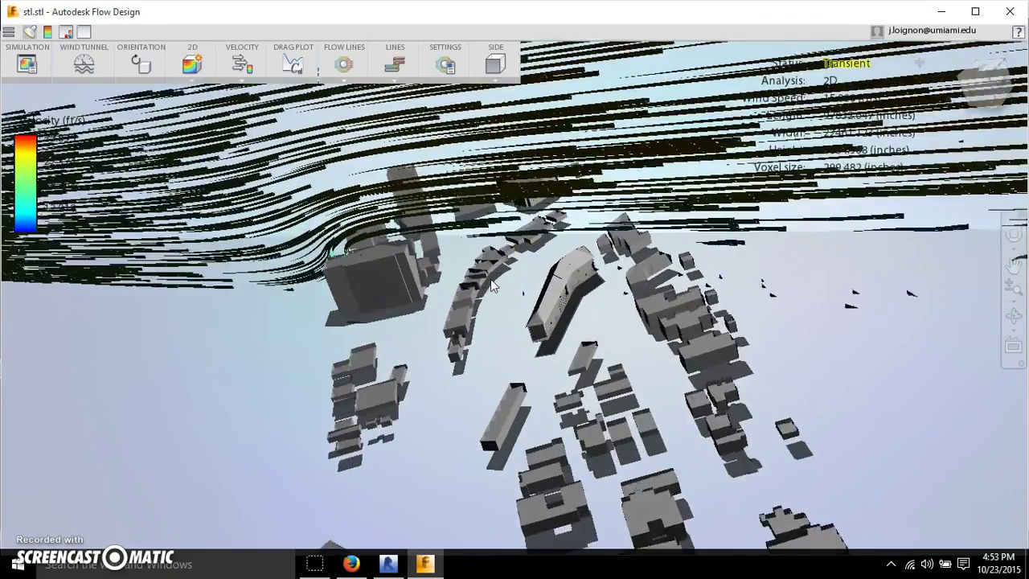
{"action": "left_click_drag", "start_coordinate": [493, 283], "coordinate": [538, 284]}
{"action": "left_click_drag", "start_coordinate": [522, 218], "coordinate": [354, 344]}
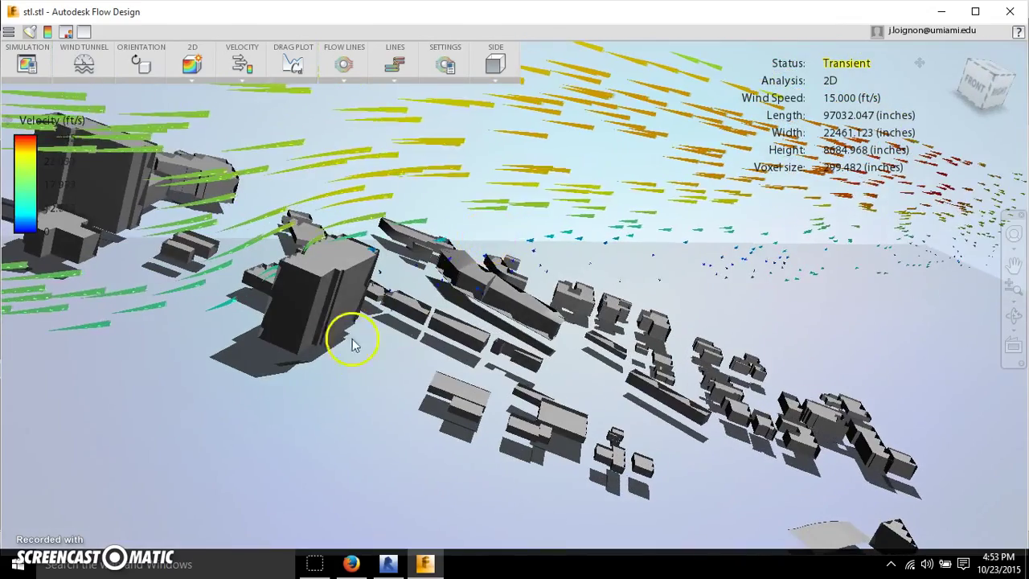
{"action": "left_click_drag", "start_coordinate": [314, 271], "coordinate": [299, 271]}
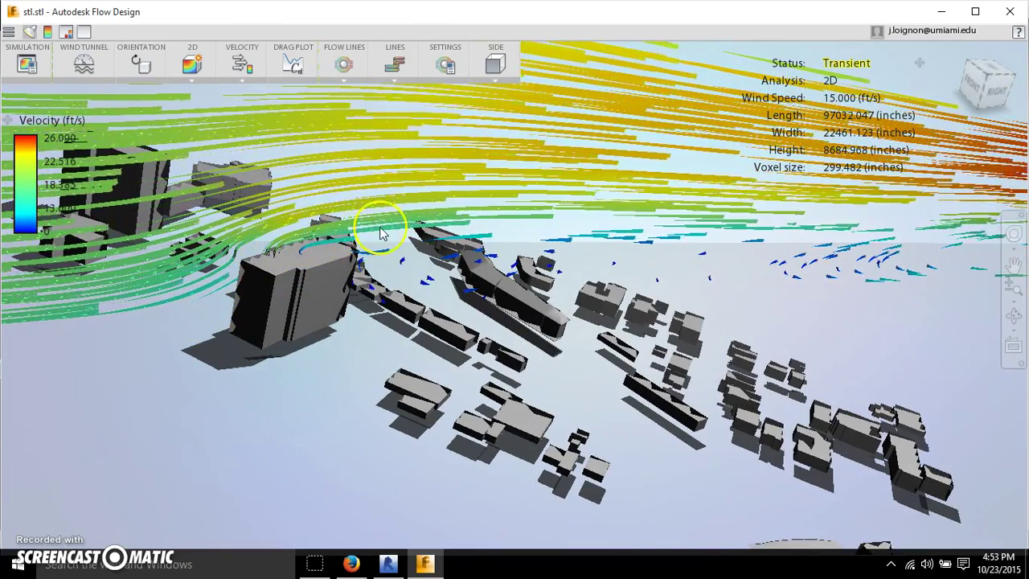
{"action": "left_click_drag", "start_coordinate": [523, 294], "coordinate": [453, 260]}
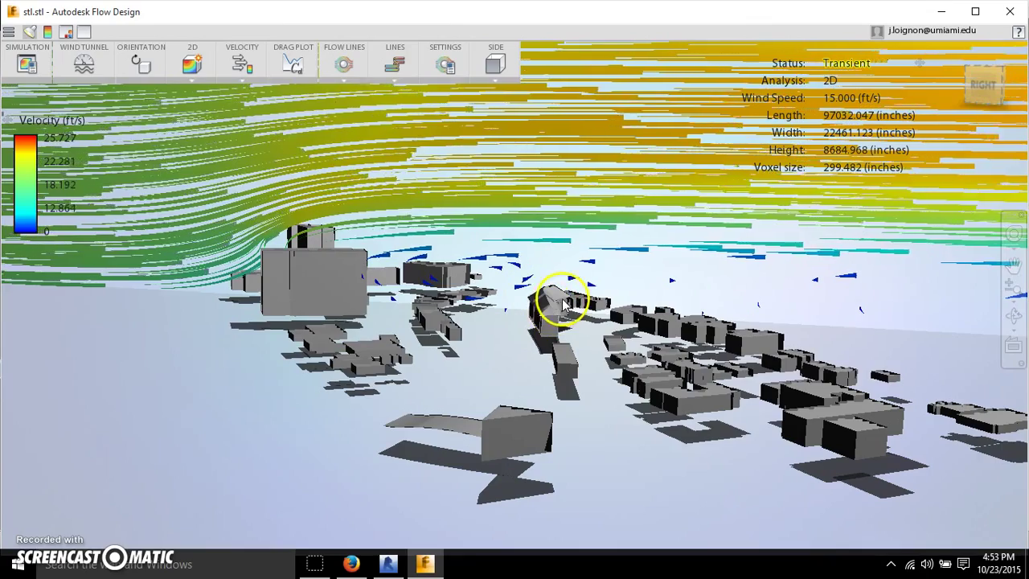
{"action": "left_click_drag", "start_coordinate": [518, 309], "coordinate": [492, 302]}
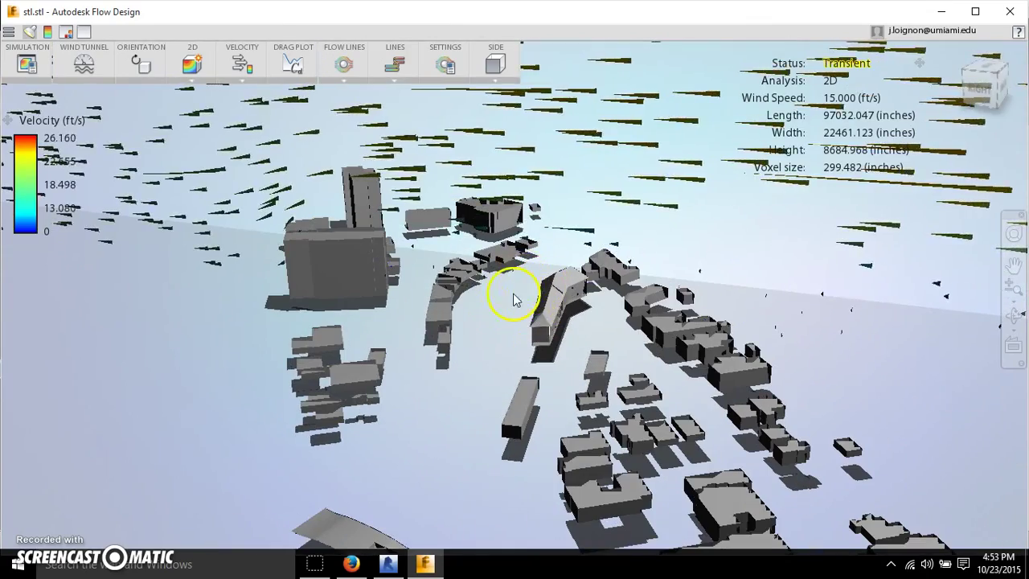
{"action": "scroll", "coordinate": [511, 314], "scroll_direction": "up", "scroll_amount": 2}
{"action": "scroll", "coordinate": [512, 316], "scroll_direction": "down", "scroll_amount": 4}
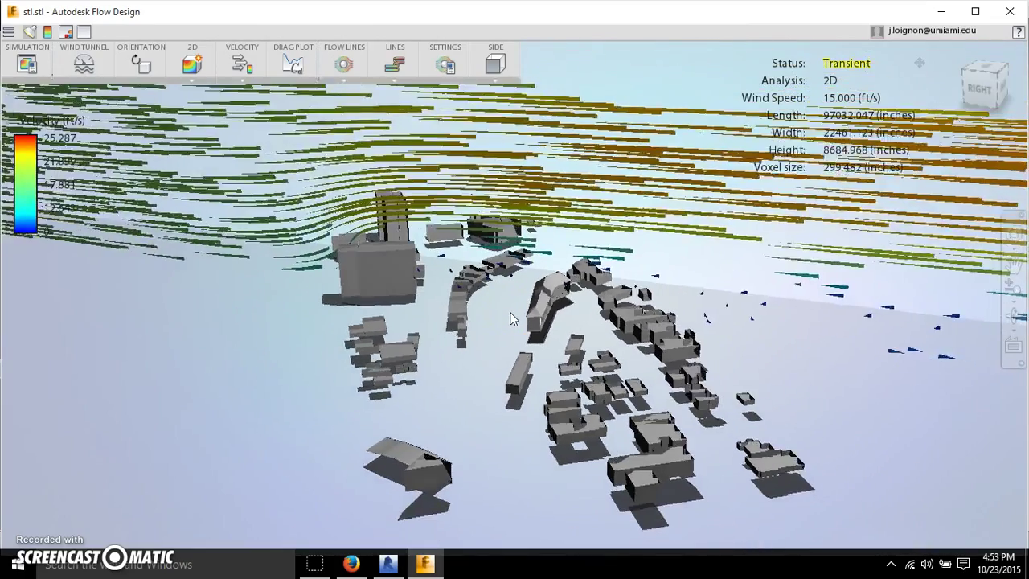
{"action": "left_click_drag", "start_coordinate": [511, 318], "coordinate": [421, 322]}
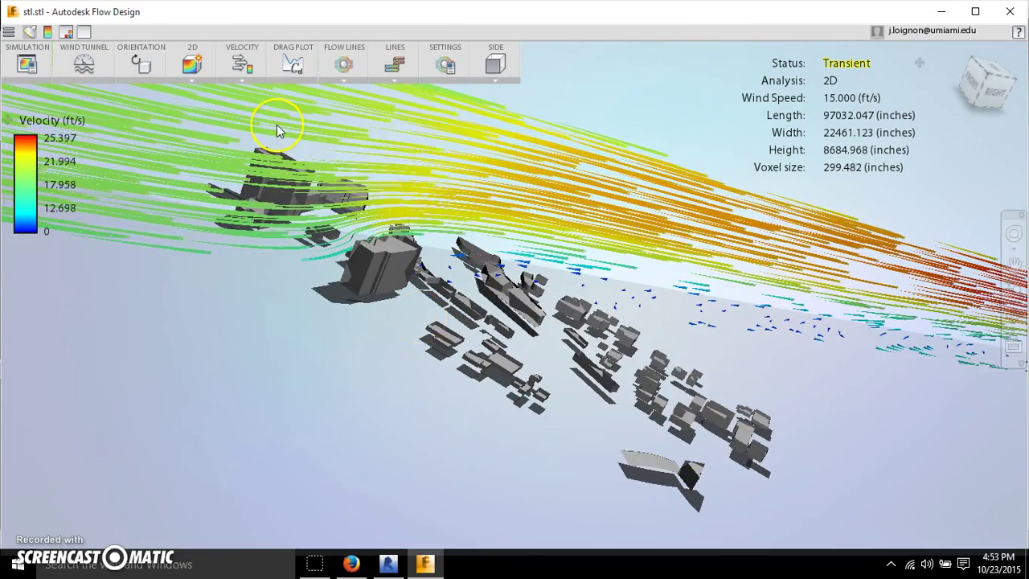